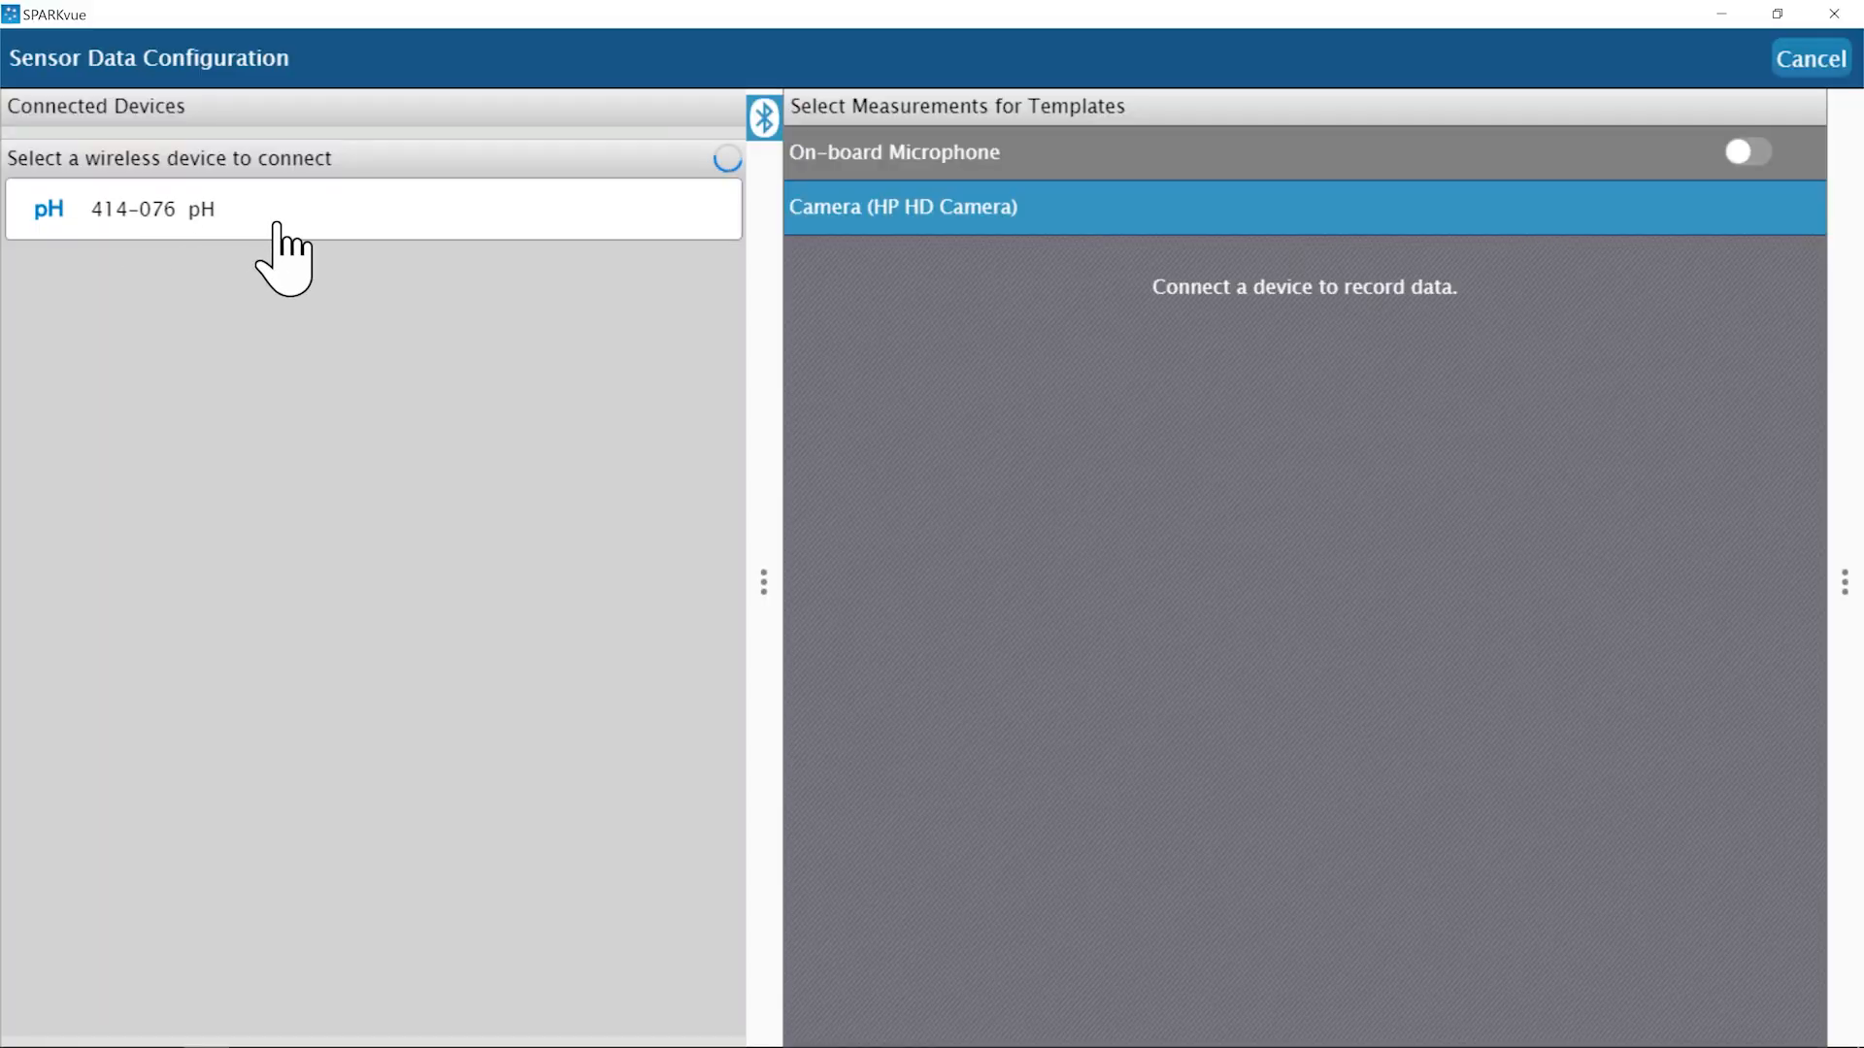
# Connect the wireless pH sensor 414-076 over Bluetooth in the SPARKvue desktop app and pair it in the browser version.
pyautogui.click(275, 222)
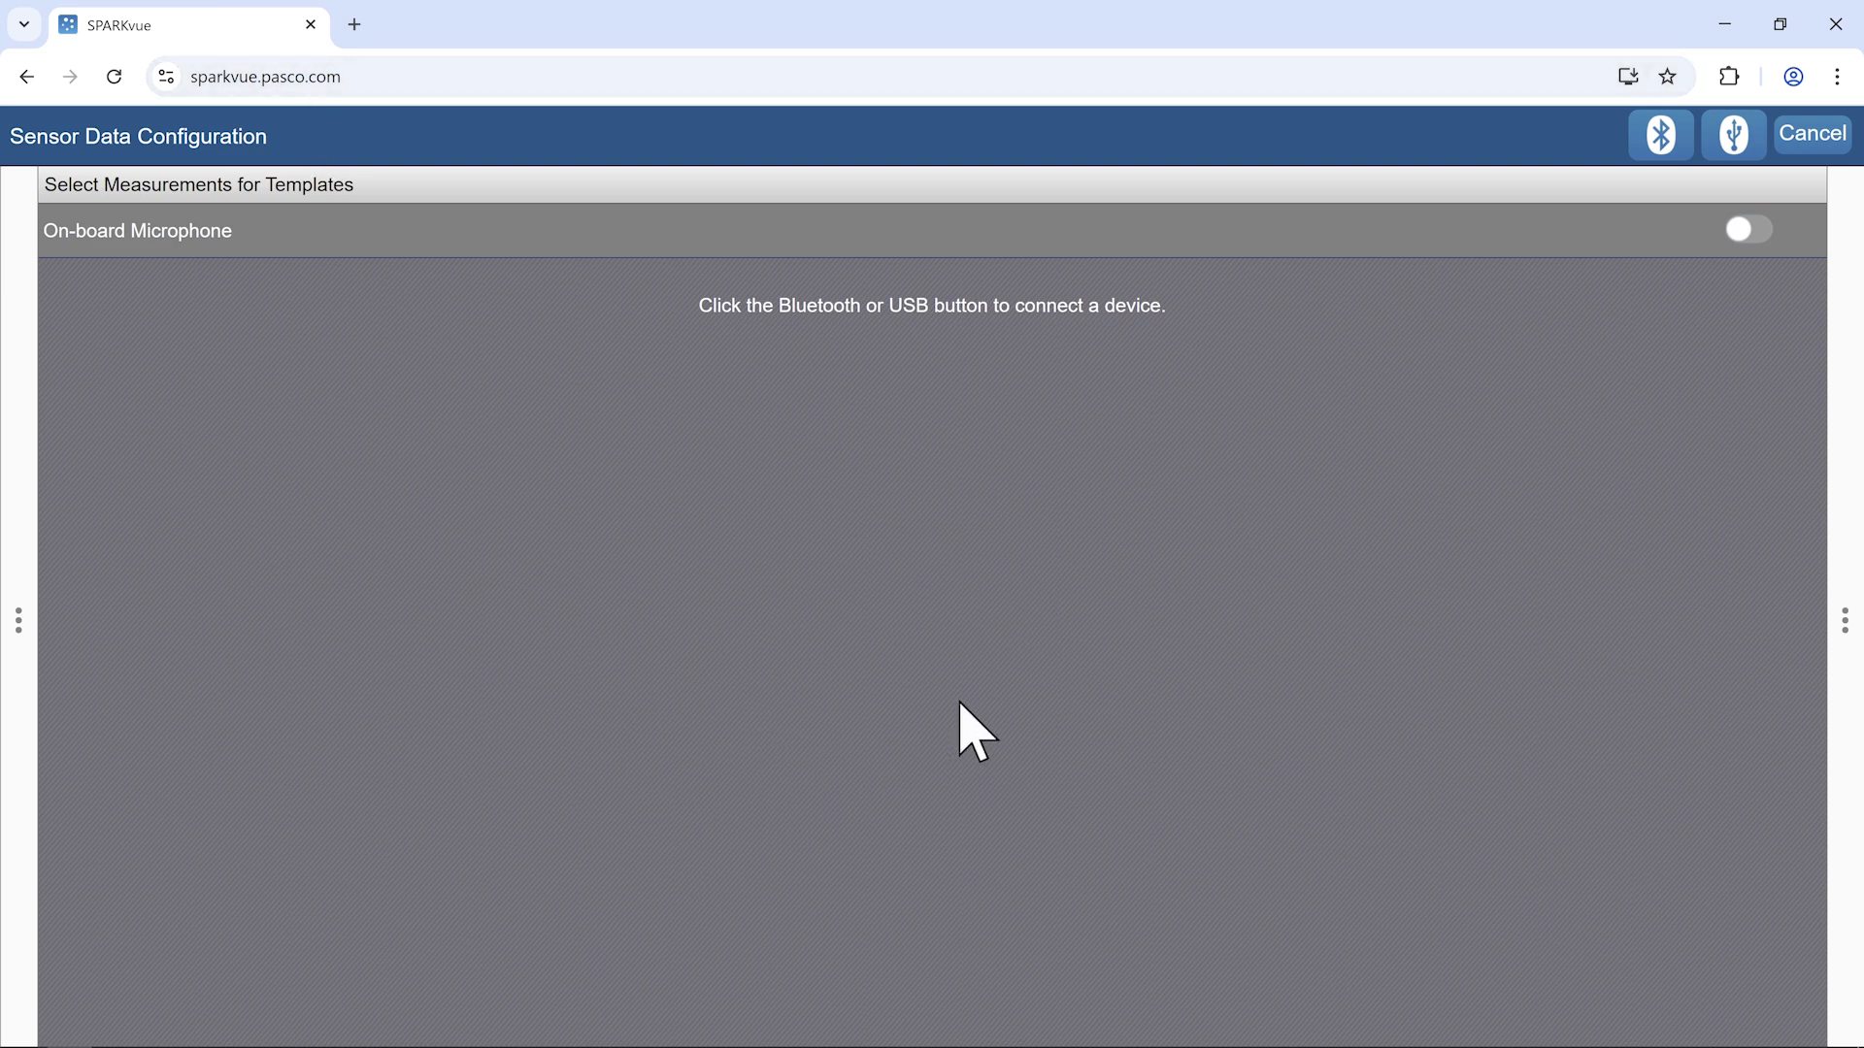
pyautogui.click(1661, 136)
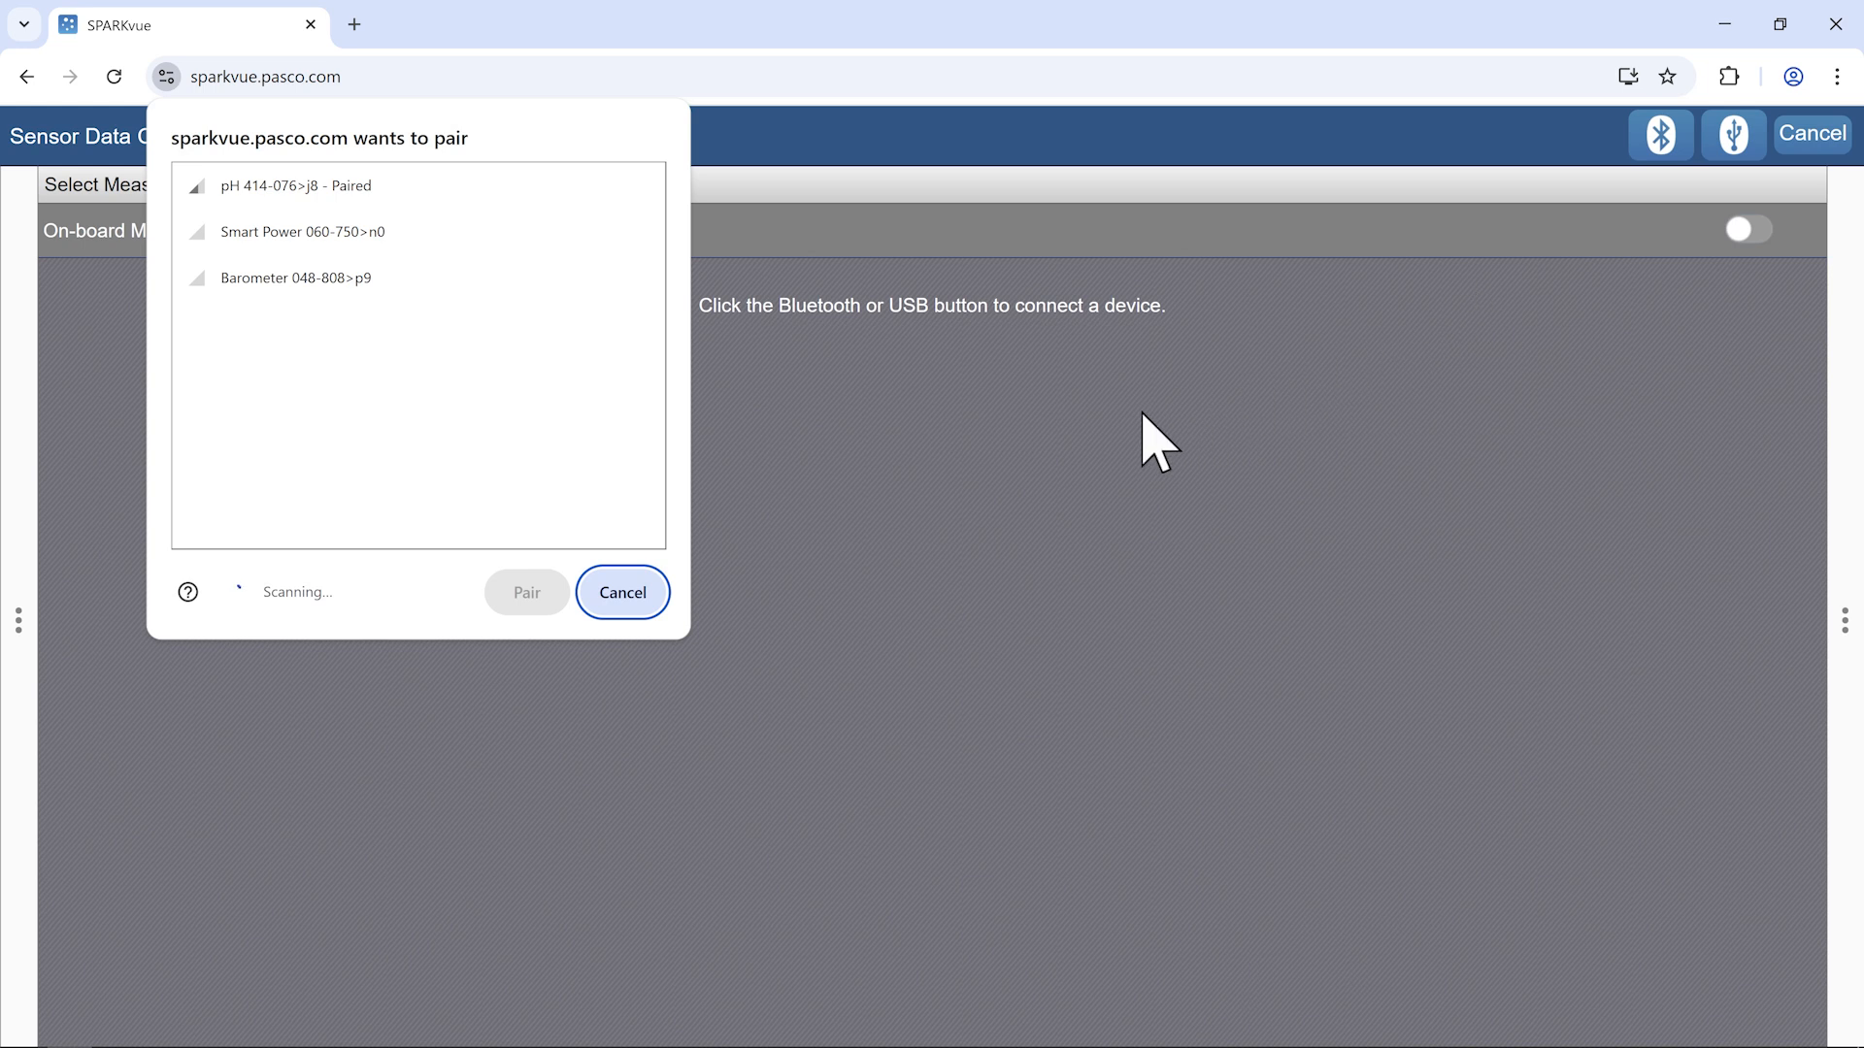
pyautogui.click(338, 184)
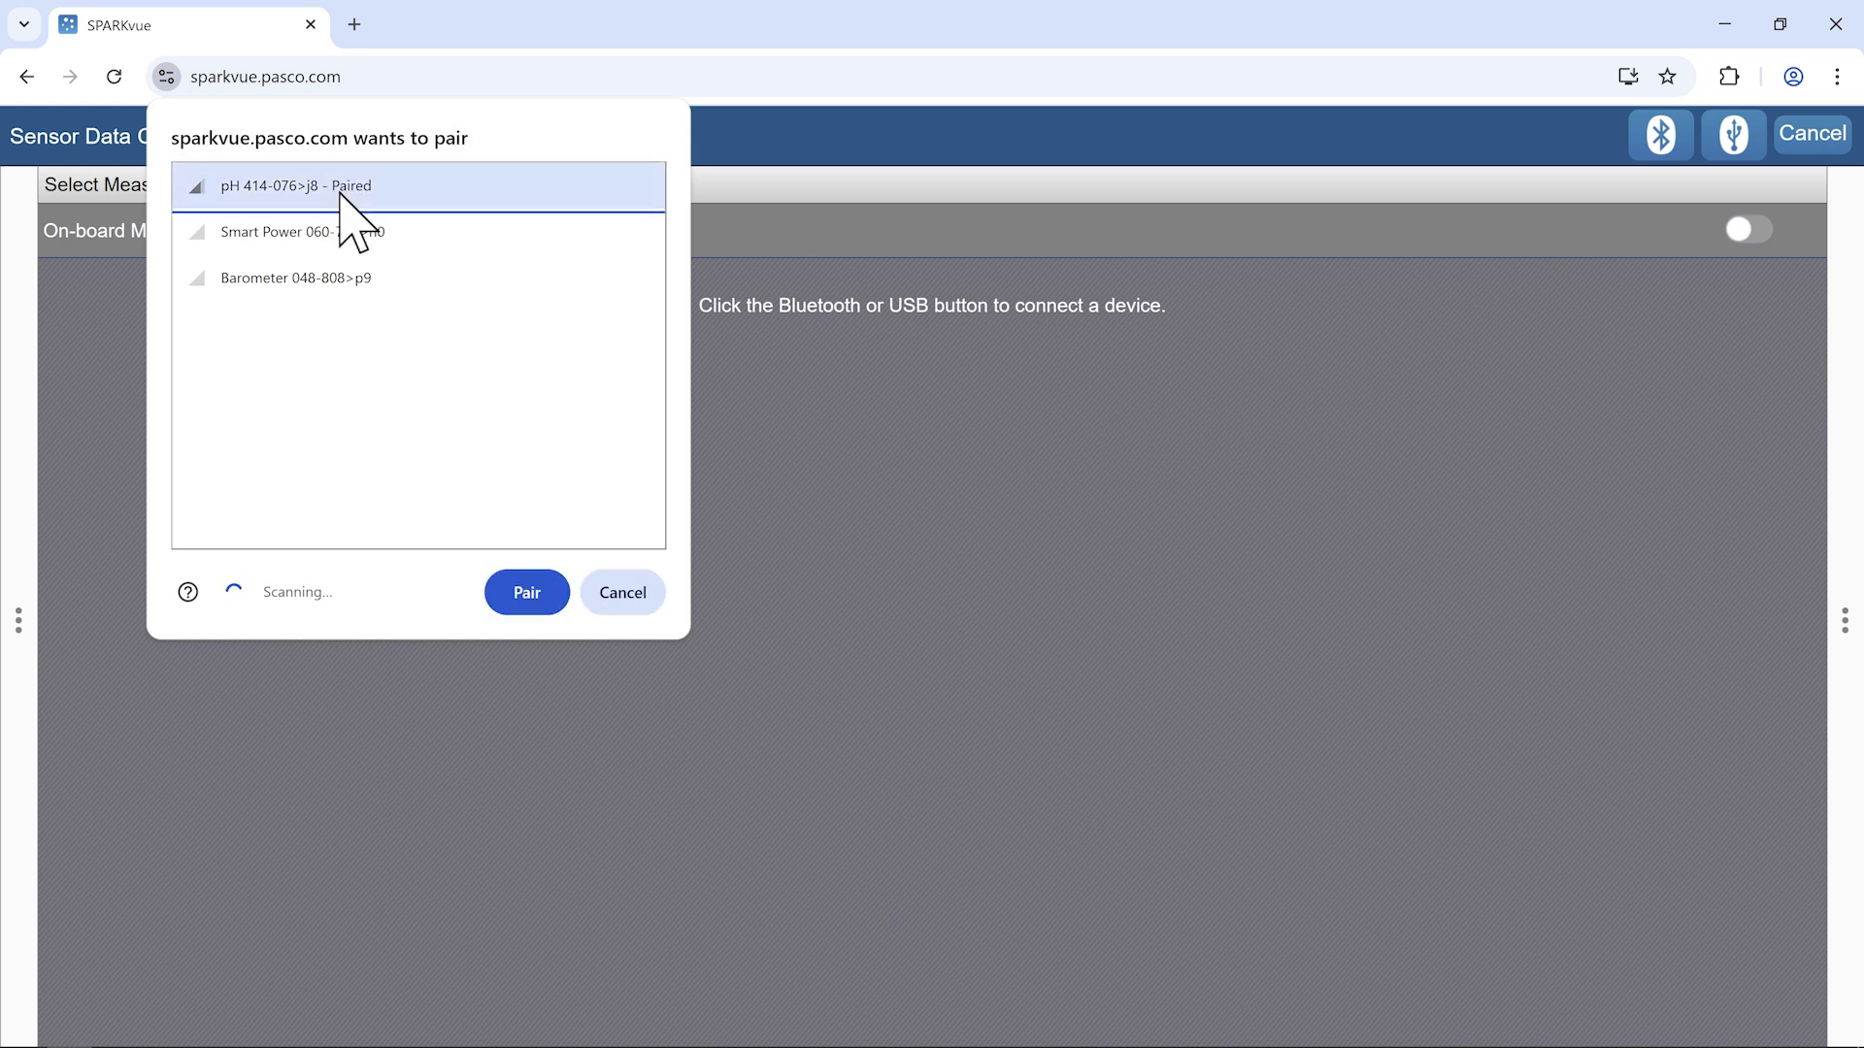
pyautogui.click(508, 586)
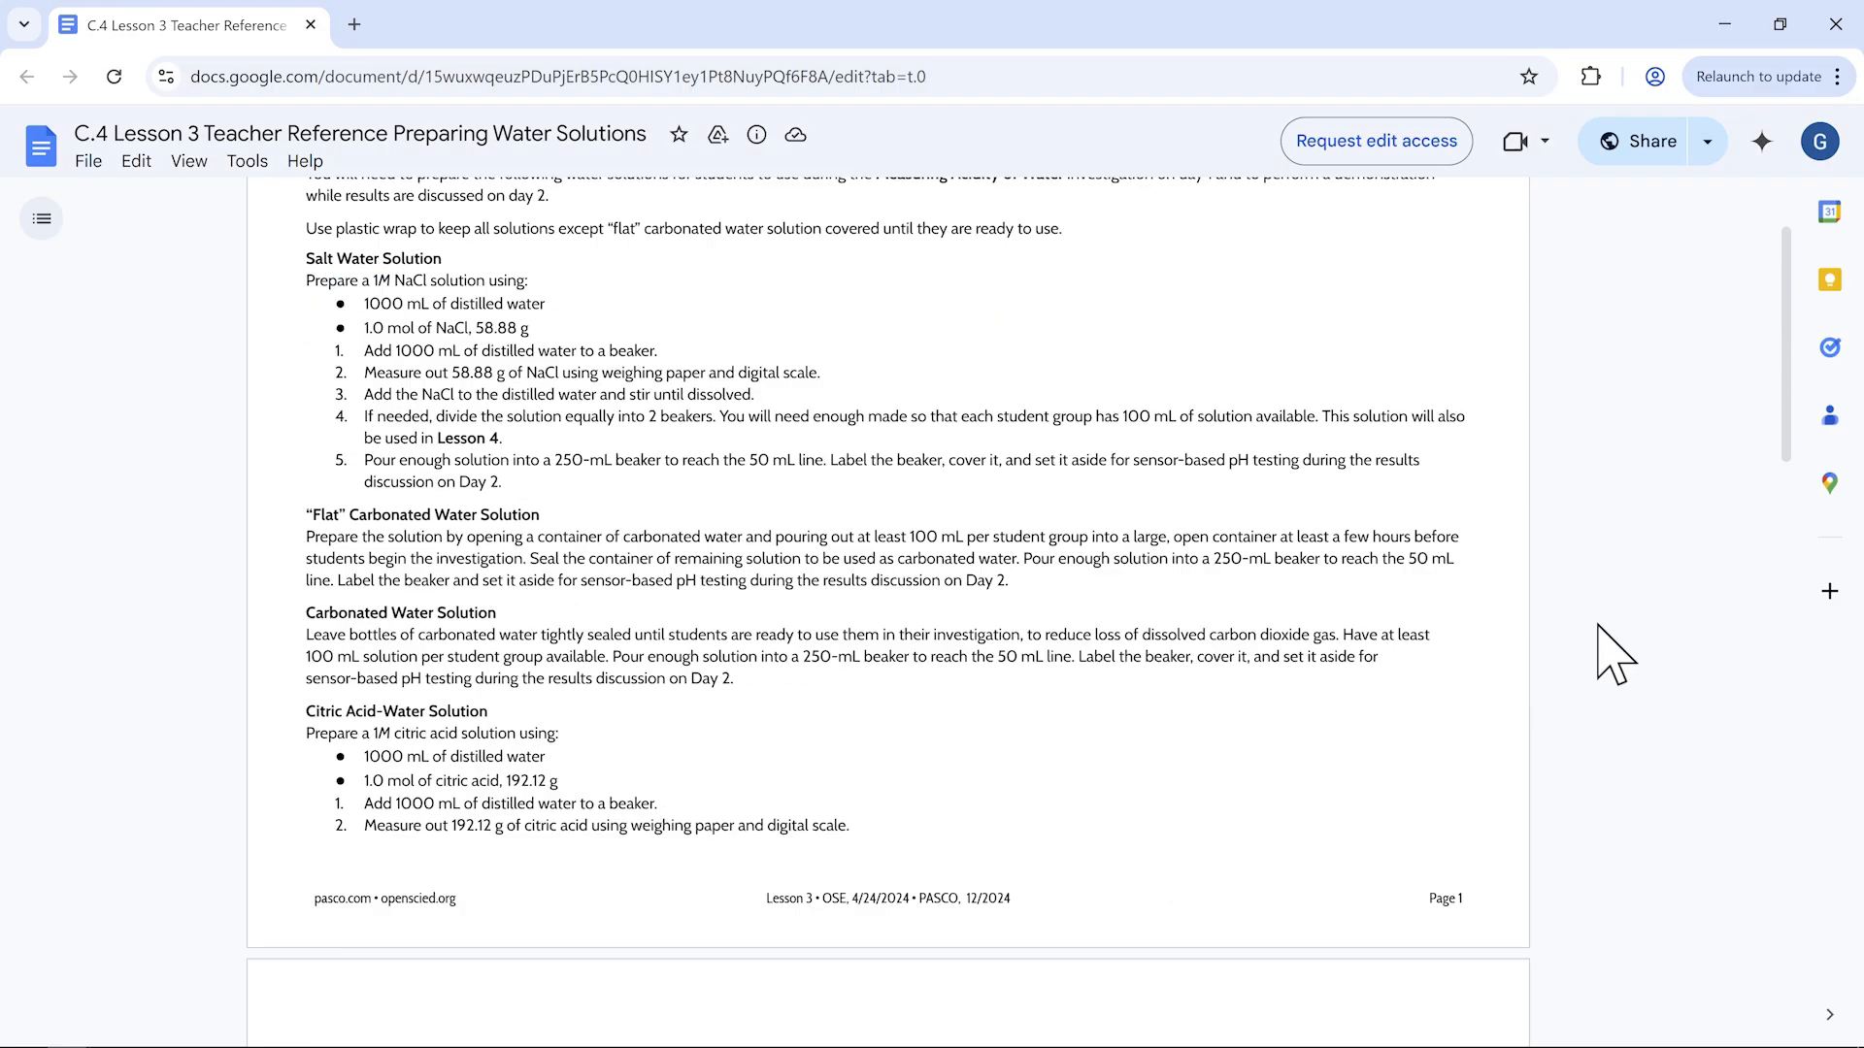
# Find the data display directions in the teacher reference, then record a pH run in SPARKvue using the Digits template.
pyautogui.scroll(-10, 1490, 645)
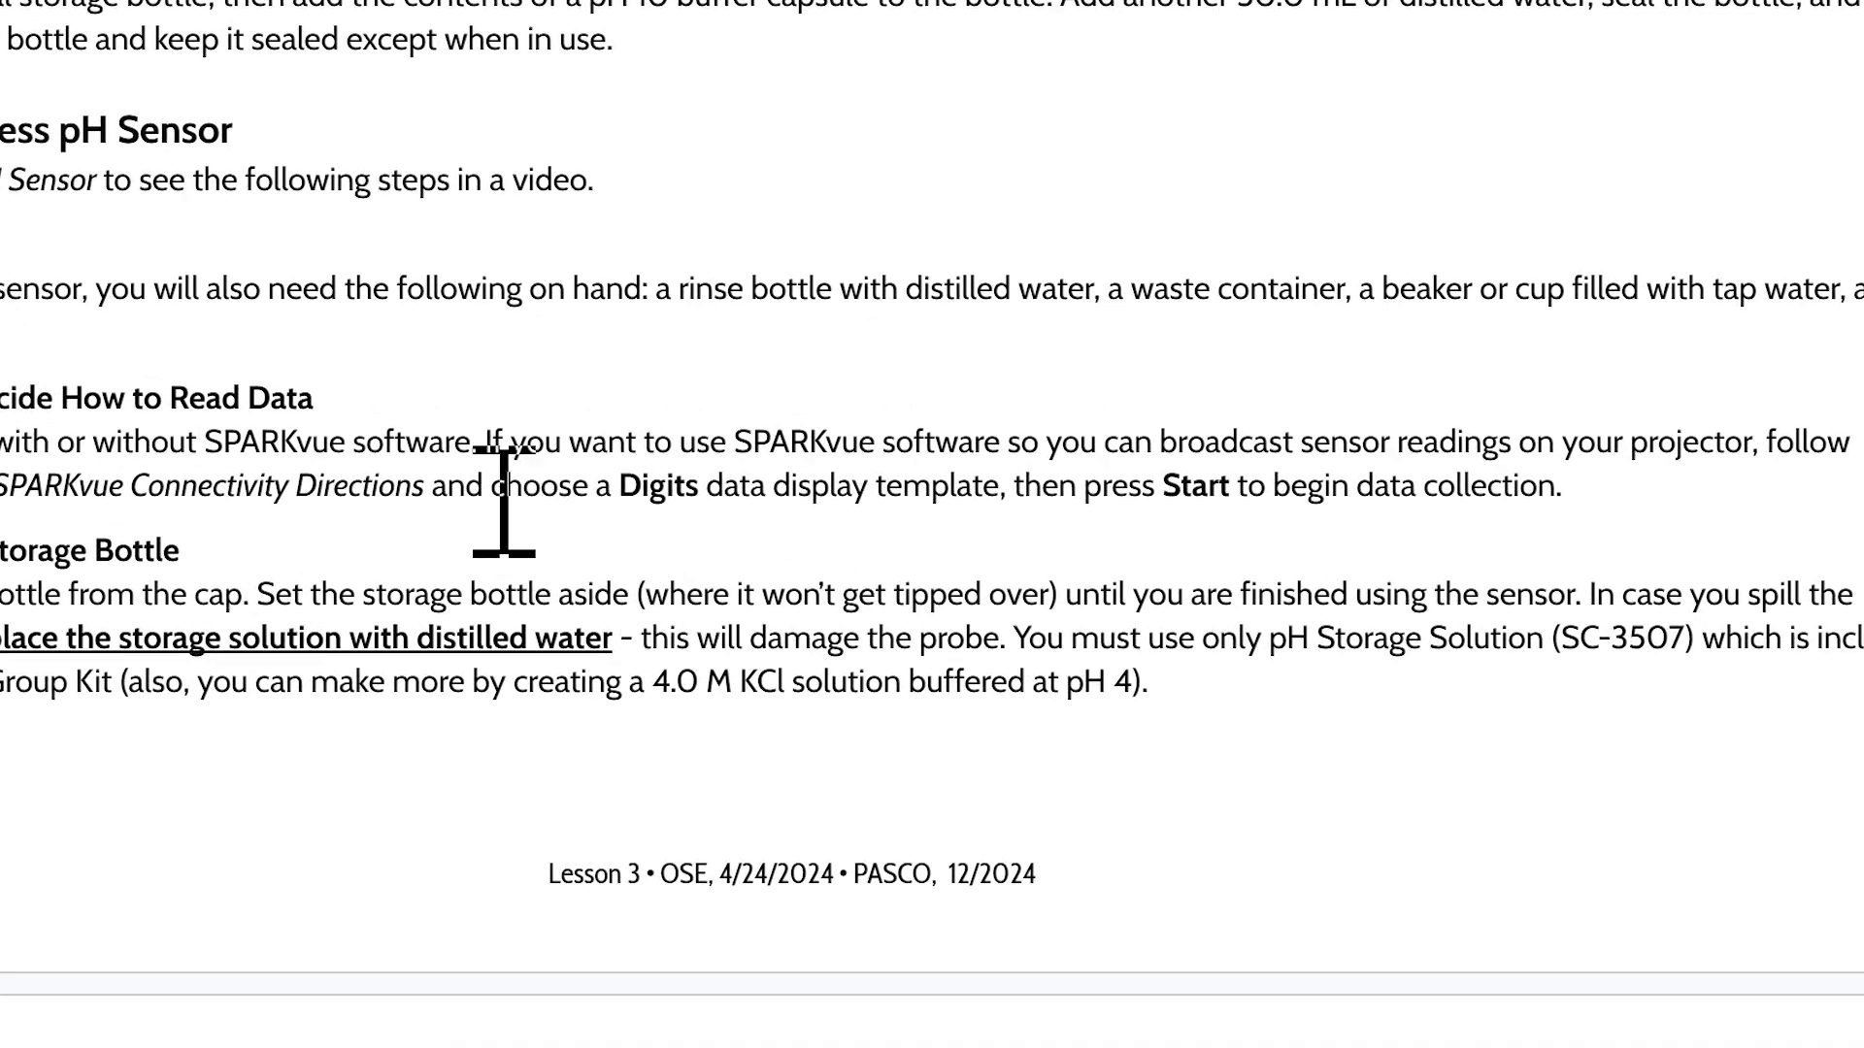
pyautogui.moveTo(486, 485); pyautogui.dragTo(1039, 494)
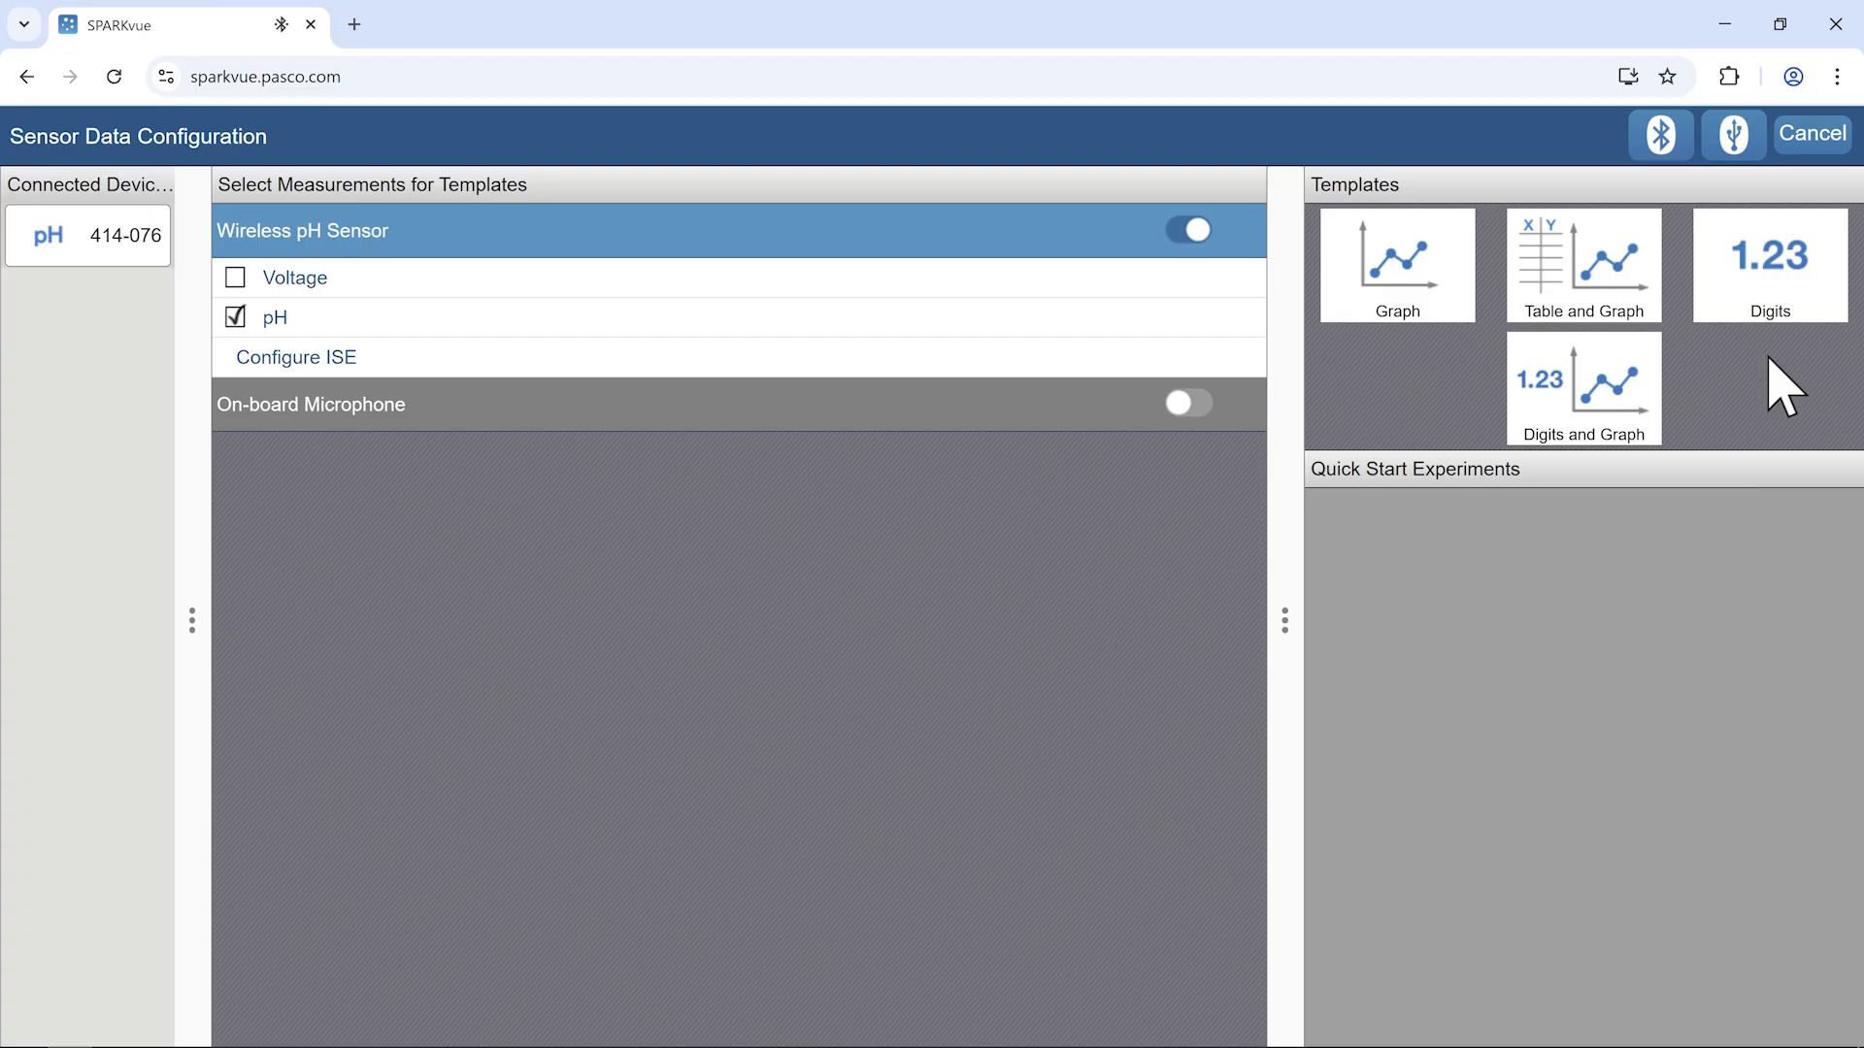
pyautogui.click(1758, 280)
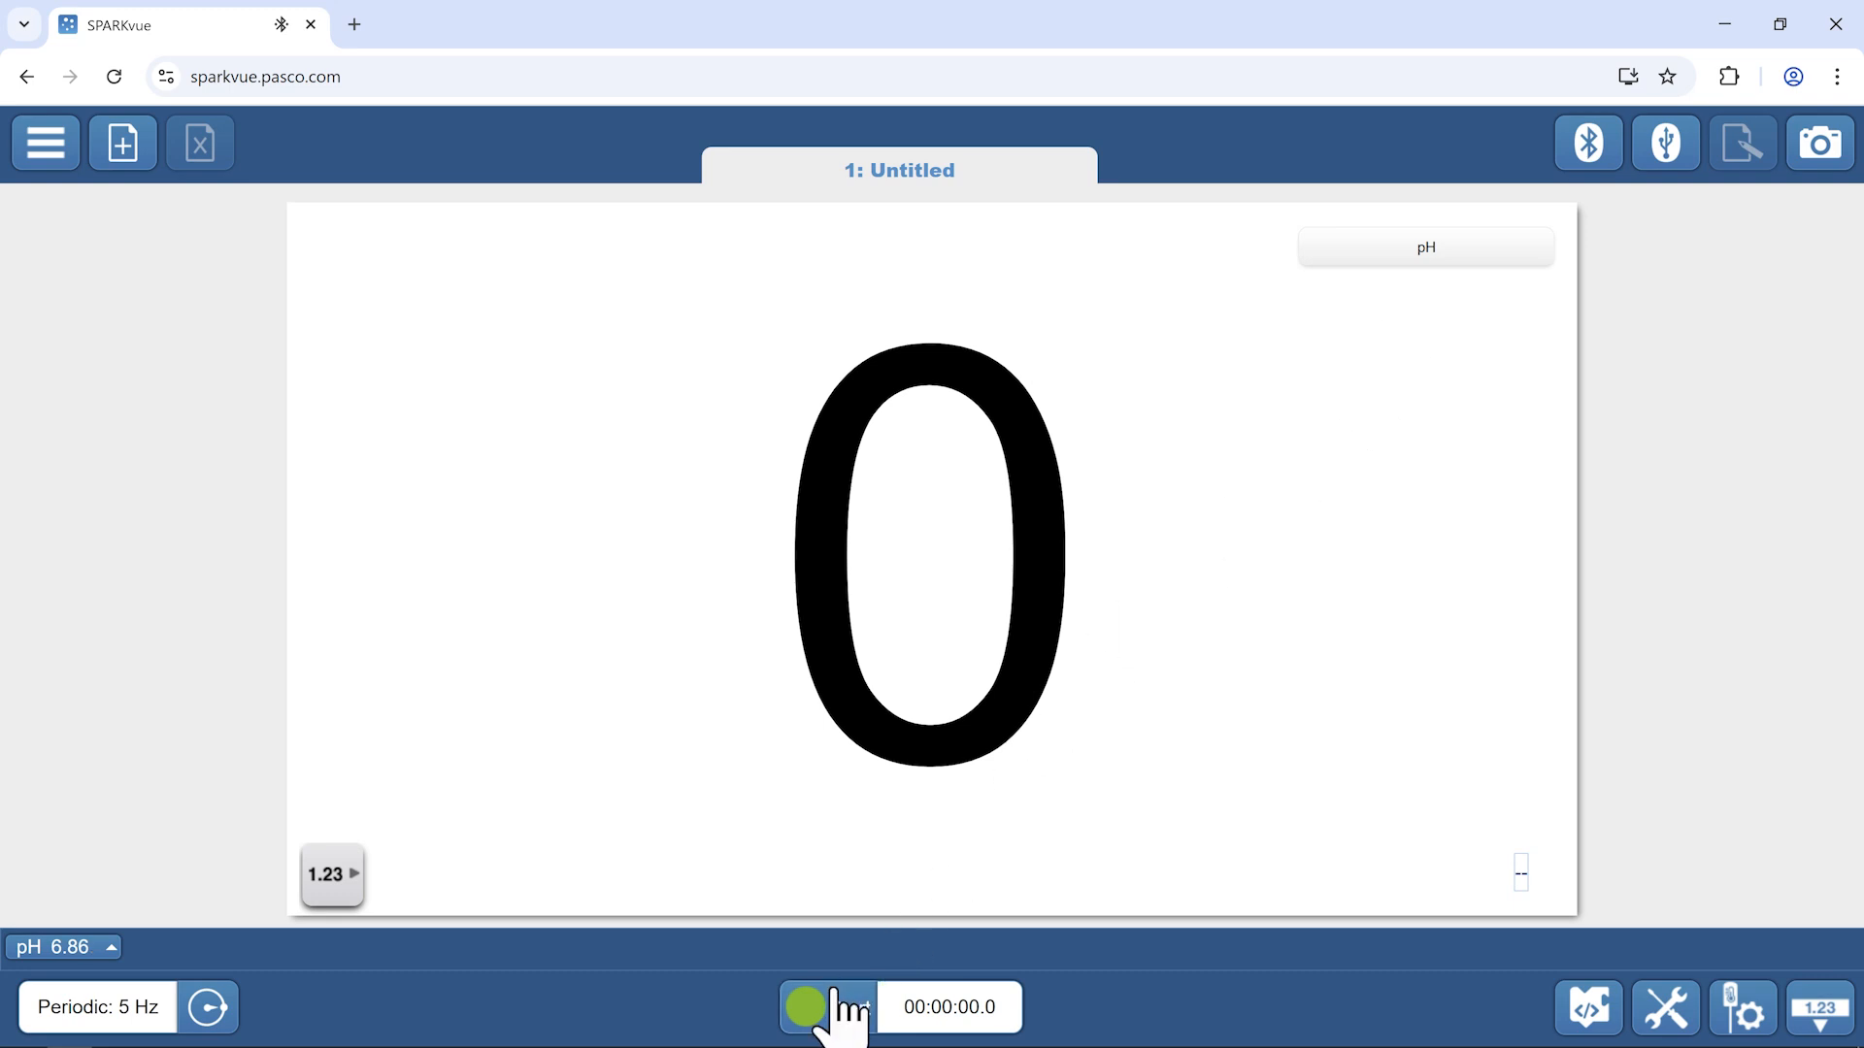
pyautogui.click(841, 1009)
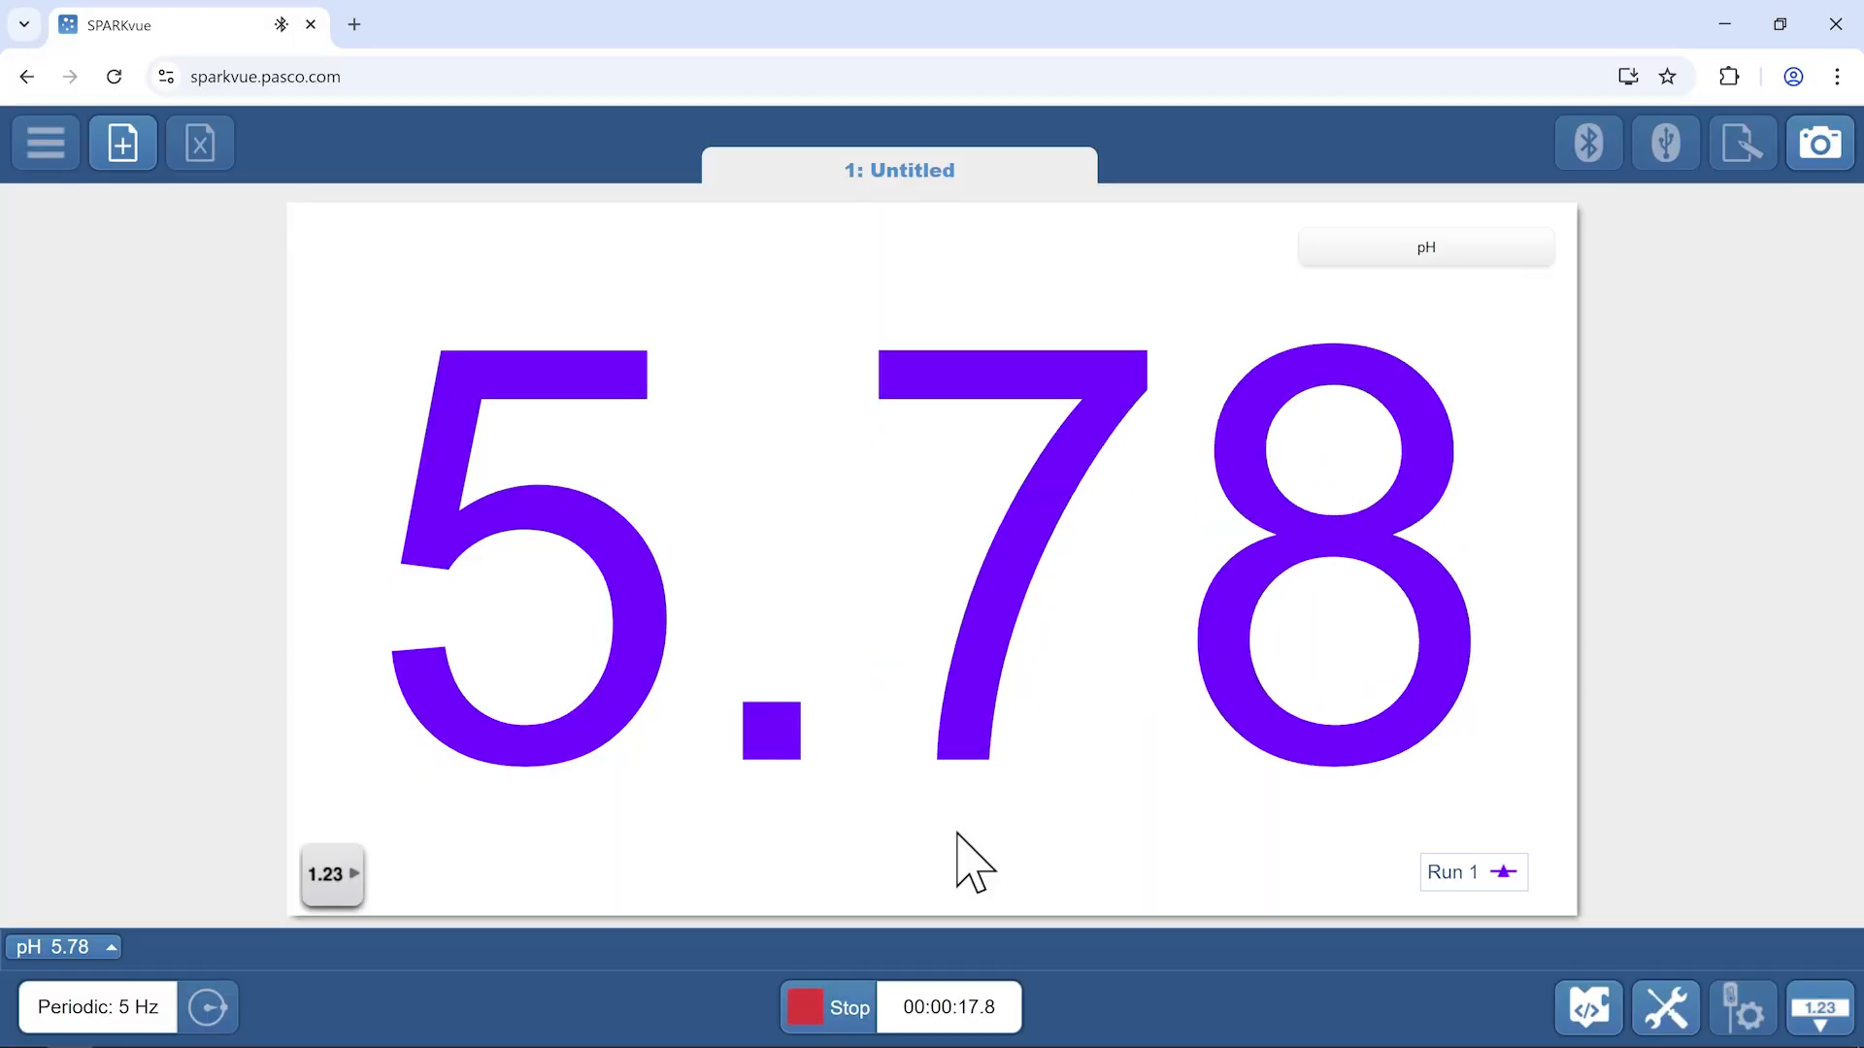
pyautogui.click(827, 1006)
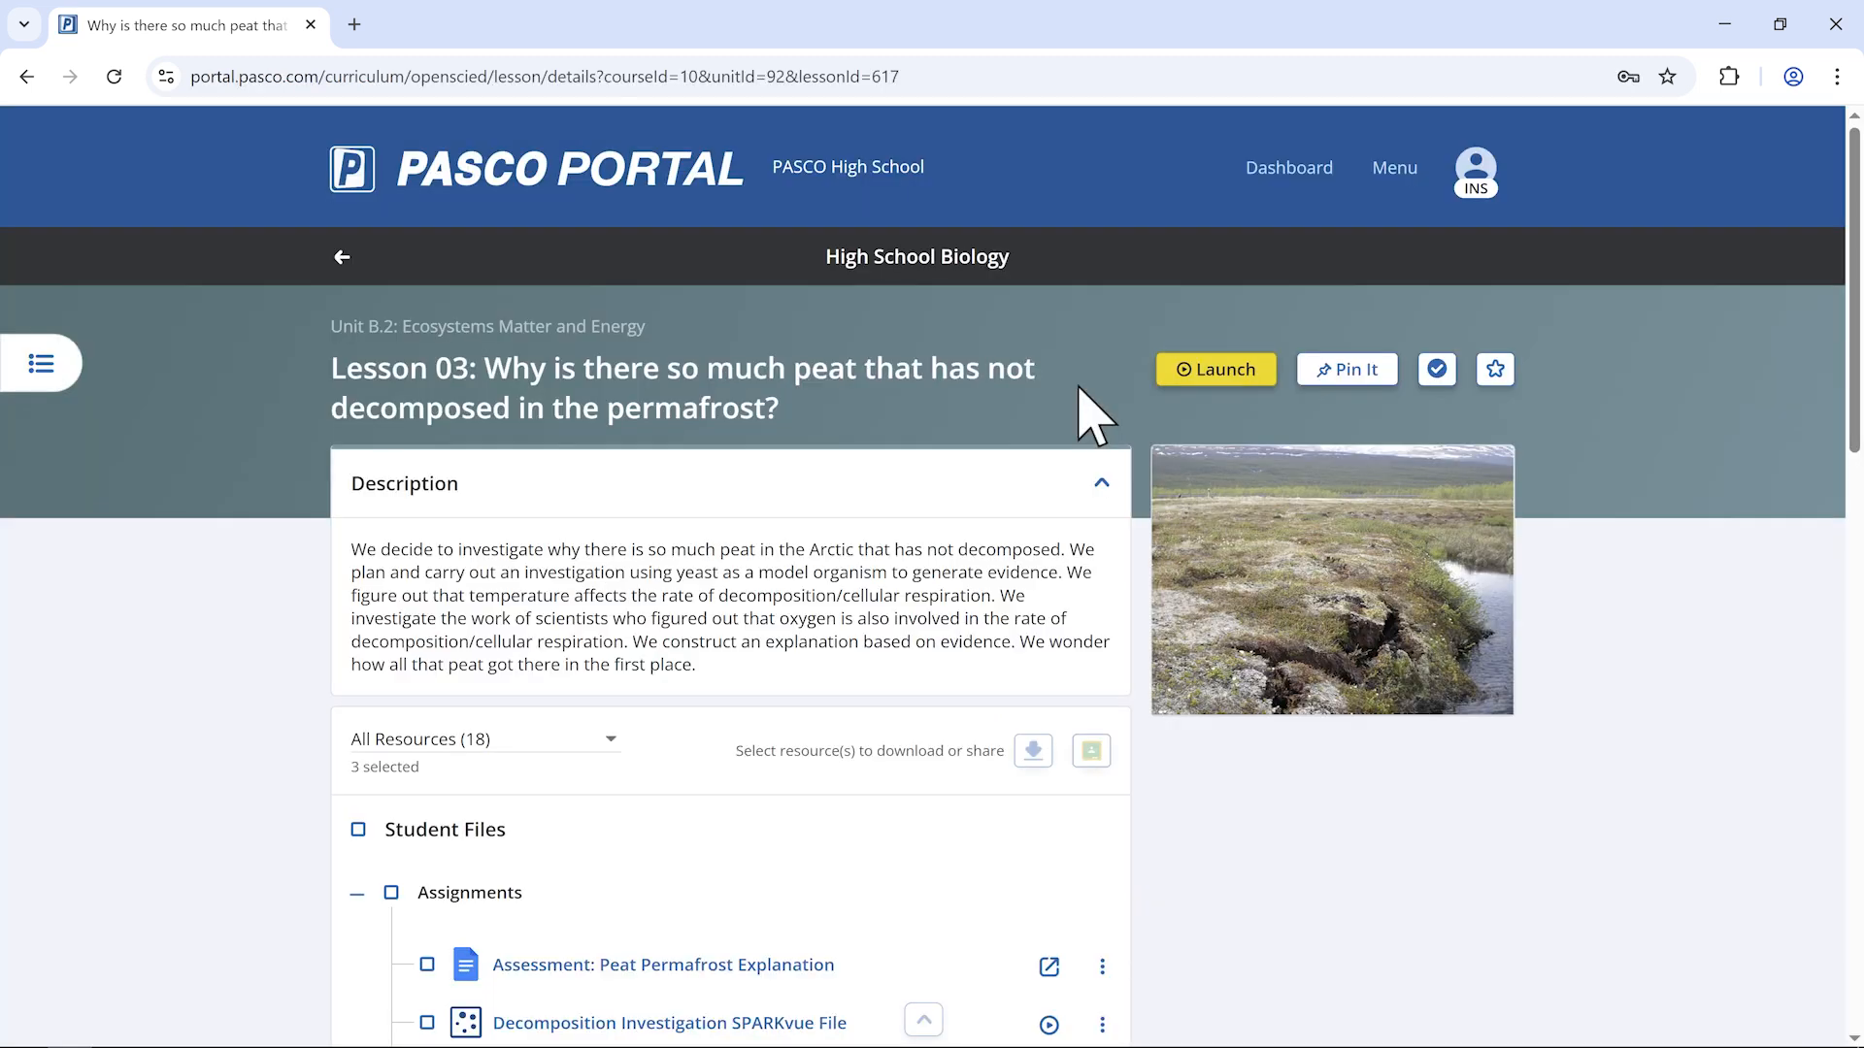
# Open the Decomposition Investigation Data and Sensemaking handout from the PASCO Portal lesson and highlight the step naming the SPARKvue file.
pyautogui.scroll(-5, 1087, 413)
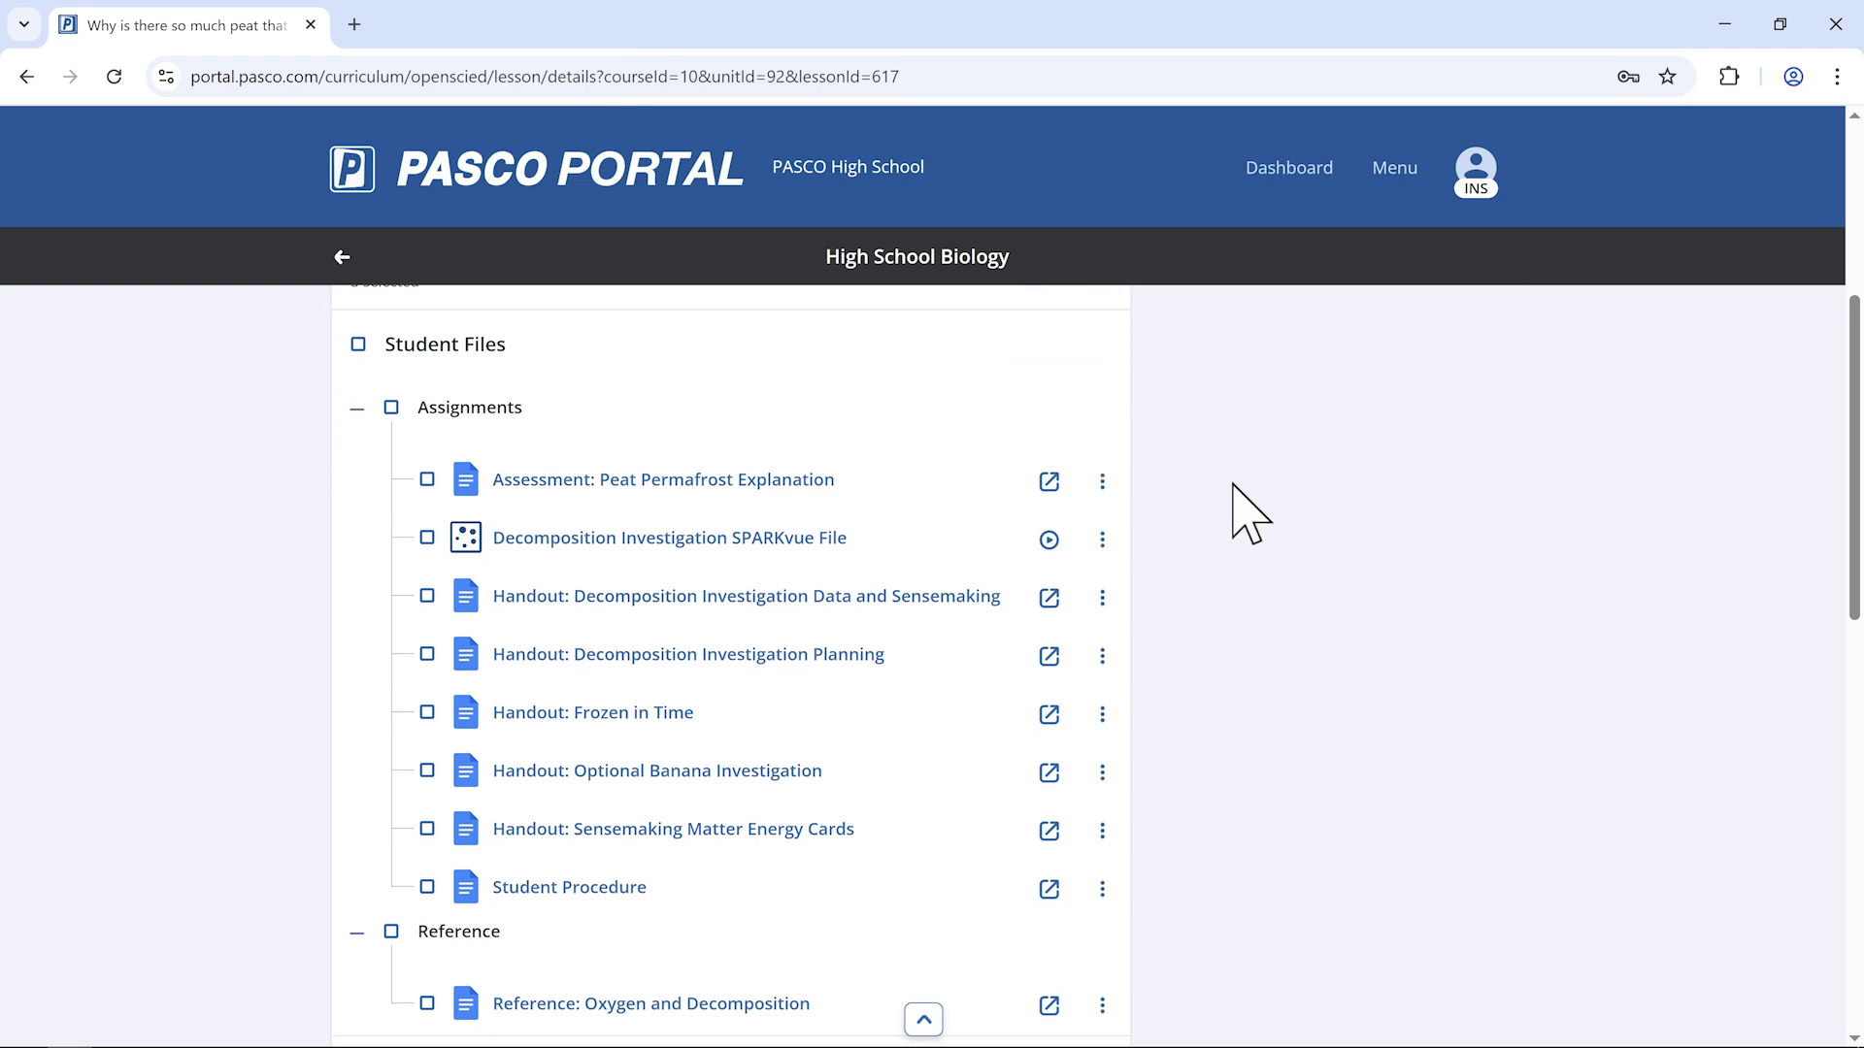
pyautogui.click(1050, 598)
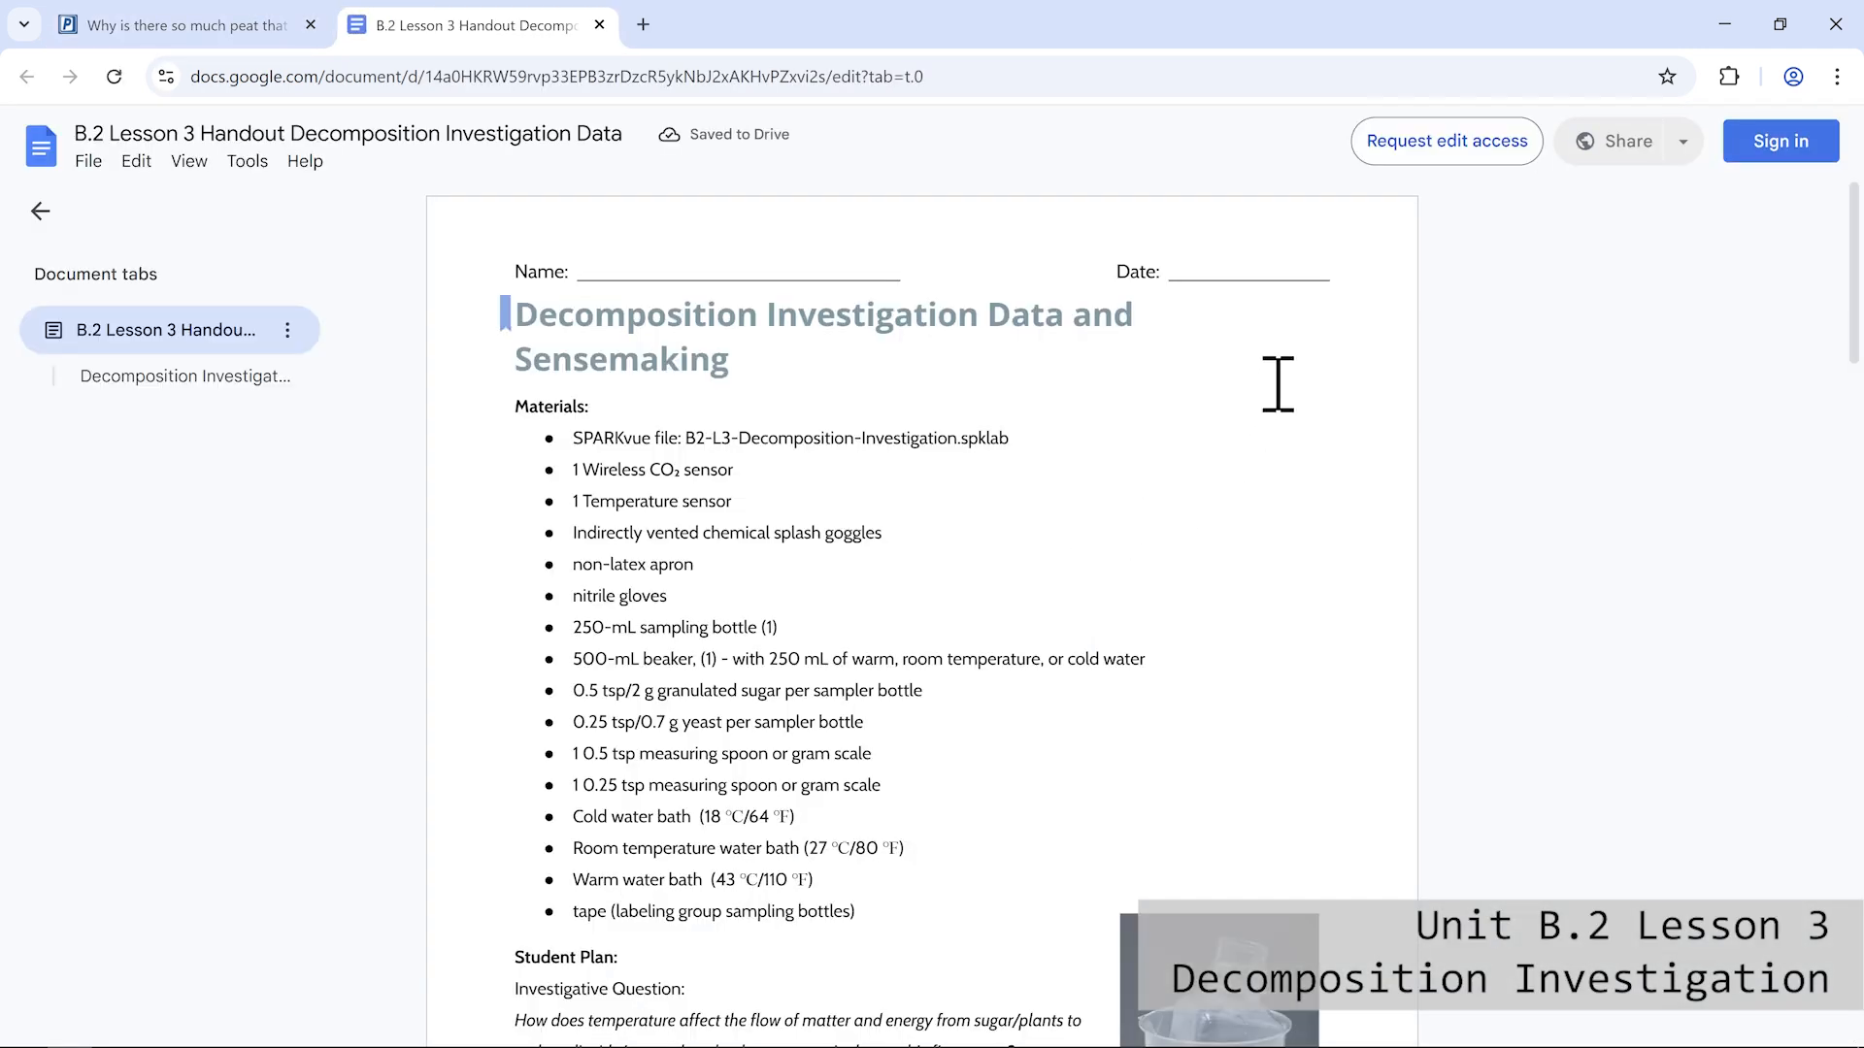
pyautogui.scroll(-15, 1277, 383)
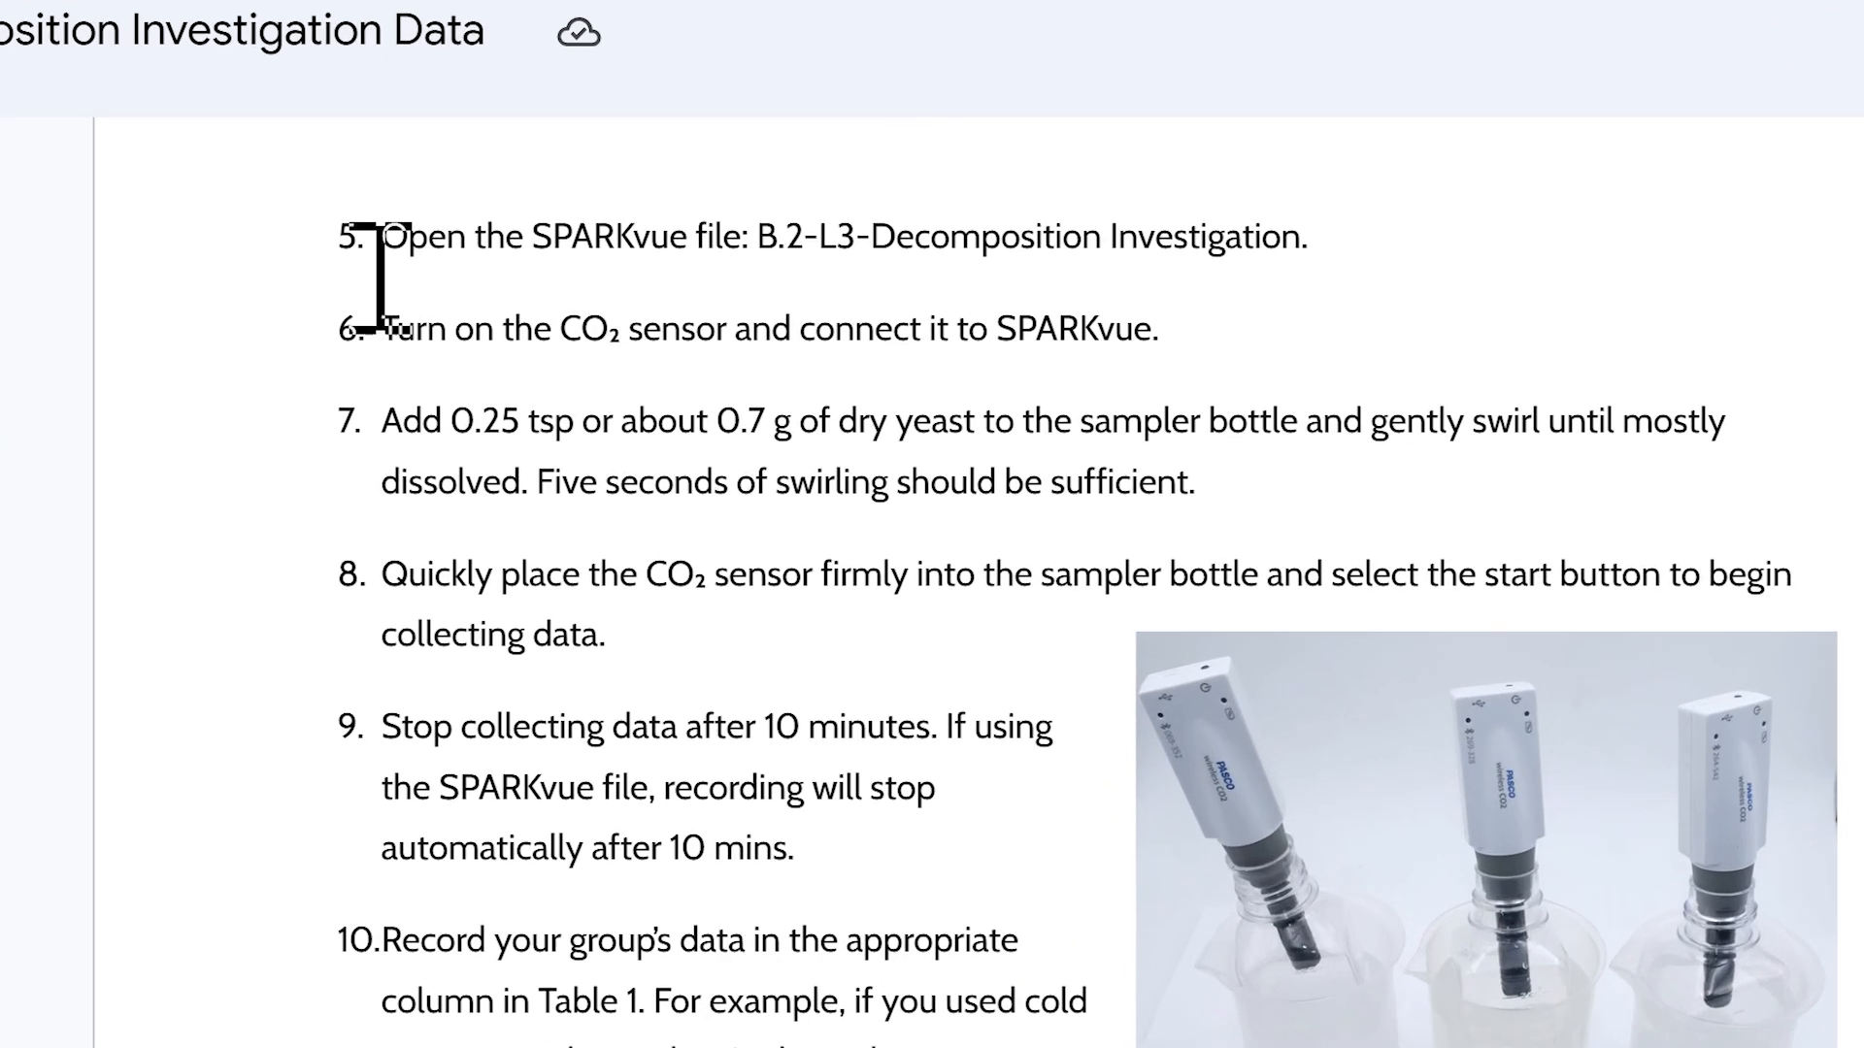
pyautogui.moveTo(571, 240); pyautogui.dragTo(1314, 249)
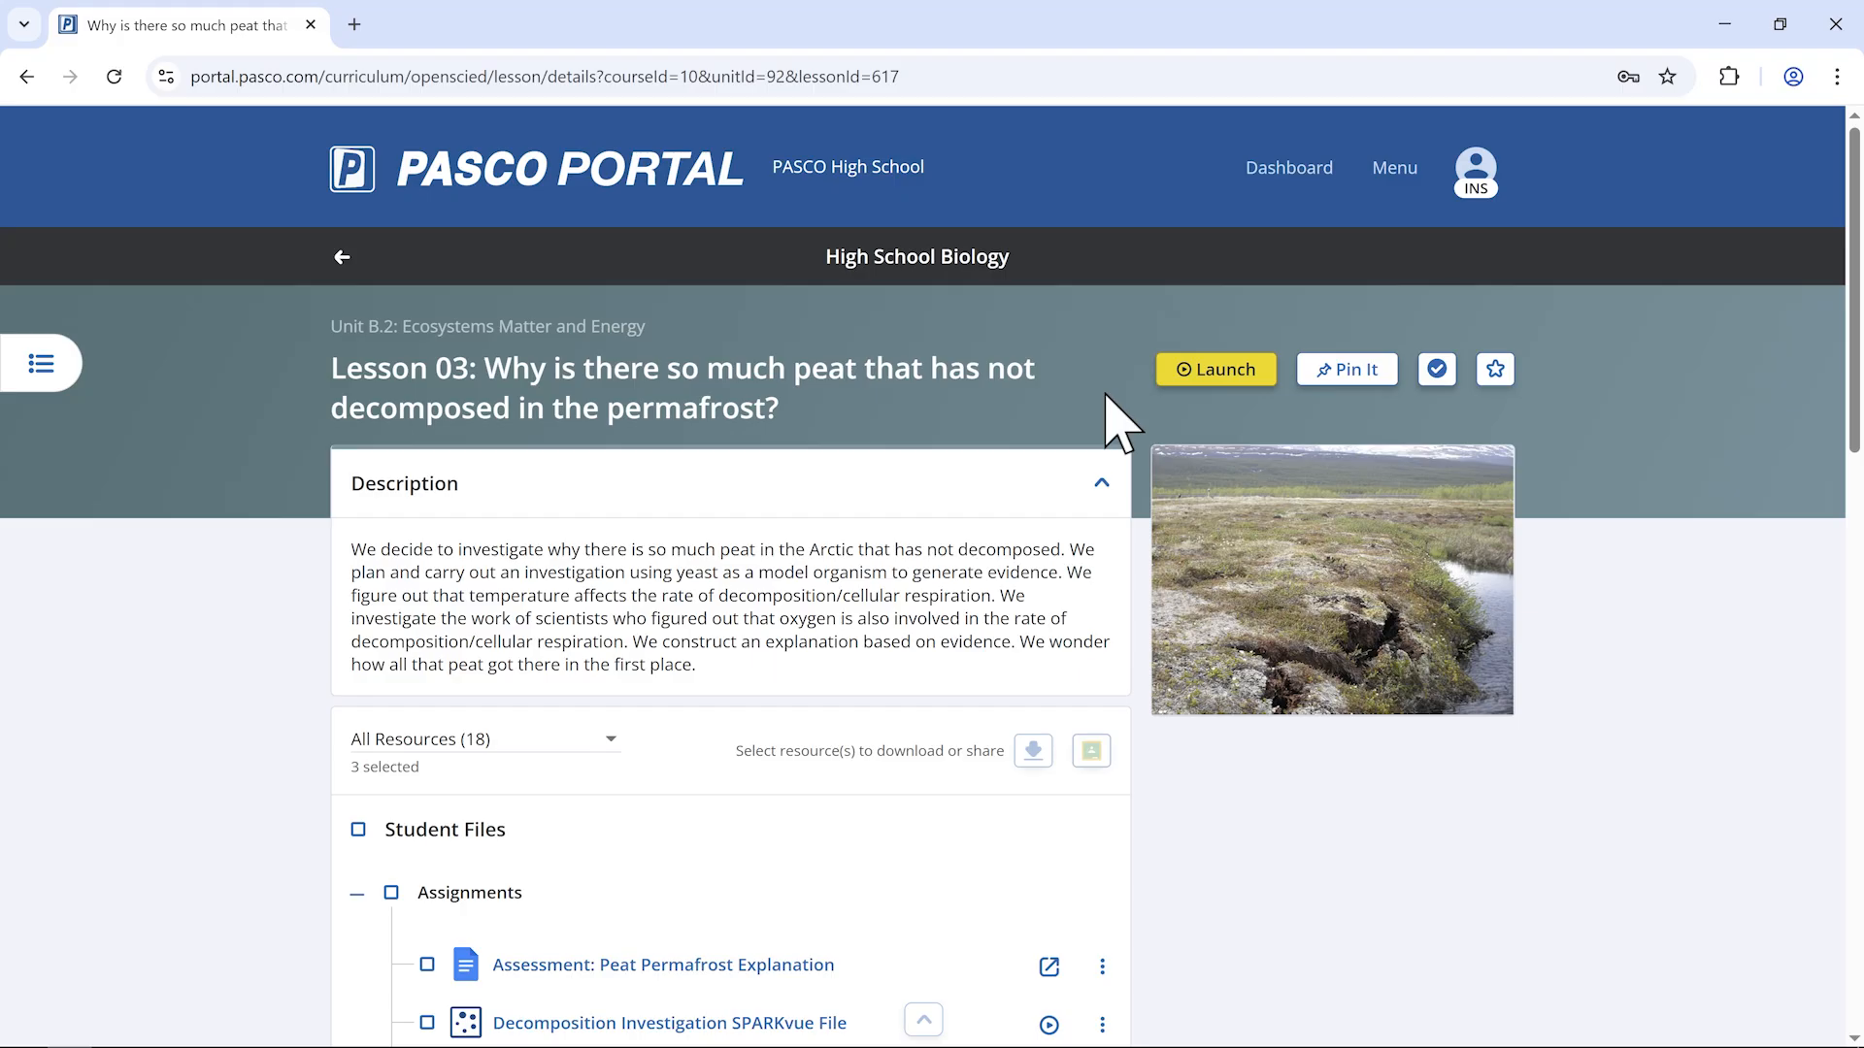
# Download the Decomposition Investigation SPARKvue File from the student assignments of Lesson 03 in the PASCO Portal.
pyautogui.scroll(-6, 1115, 423)
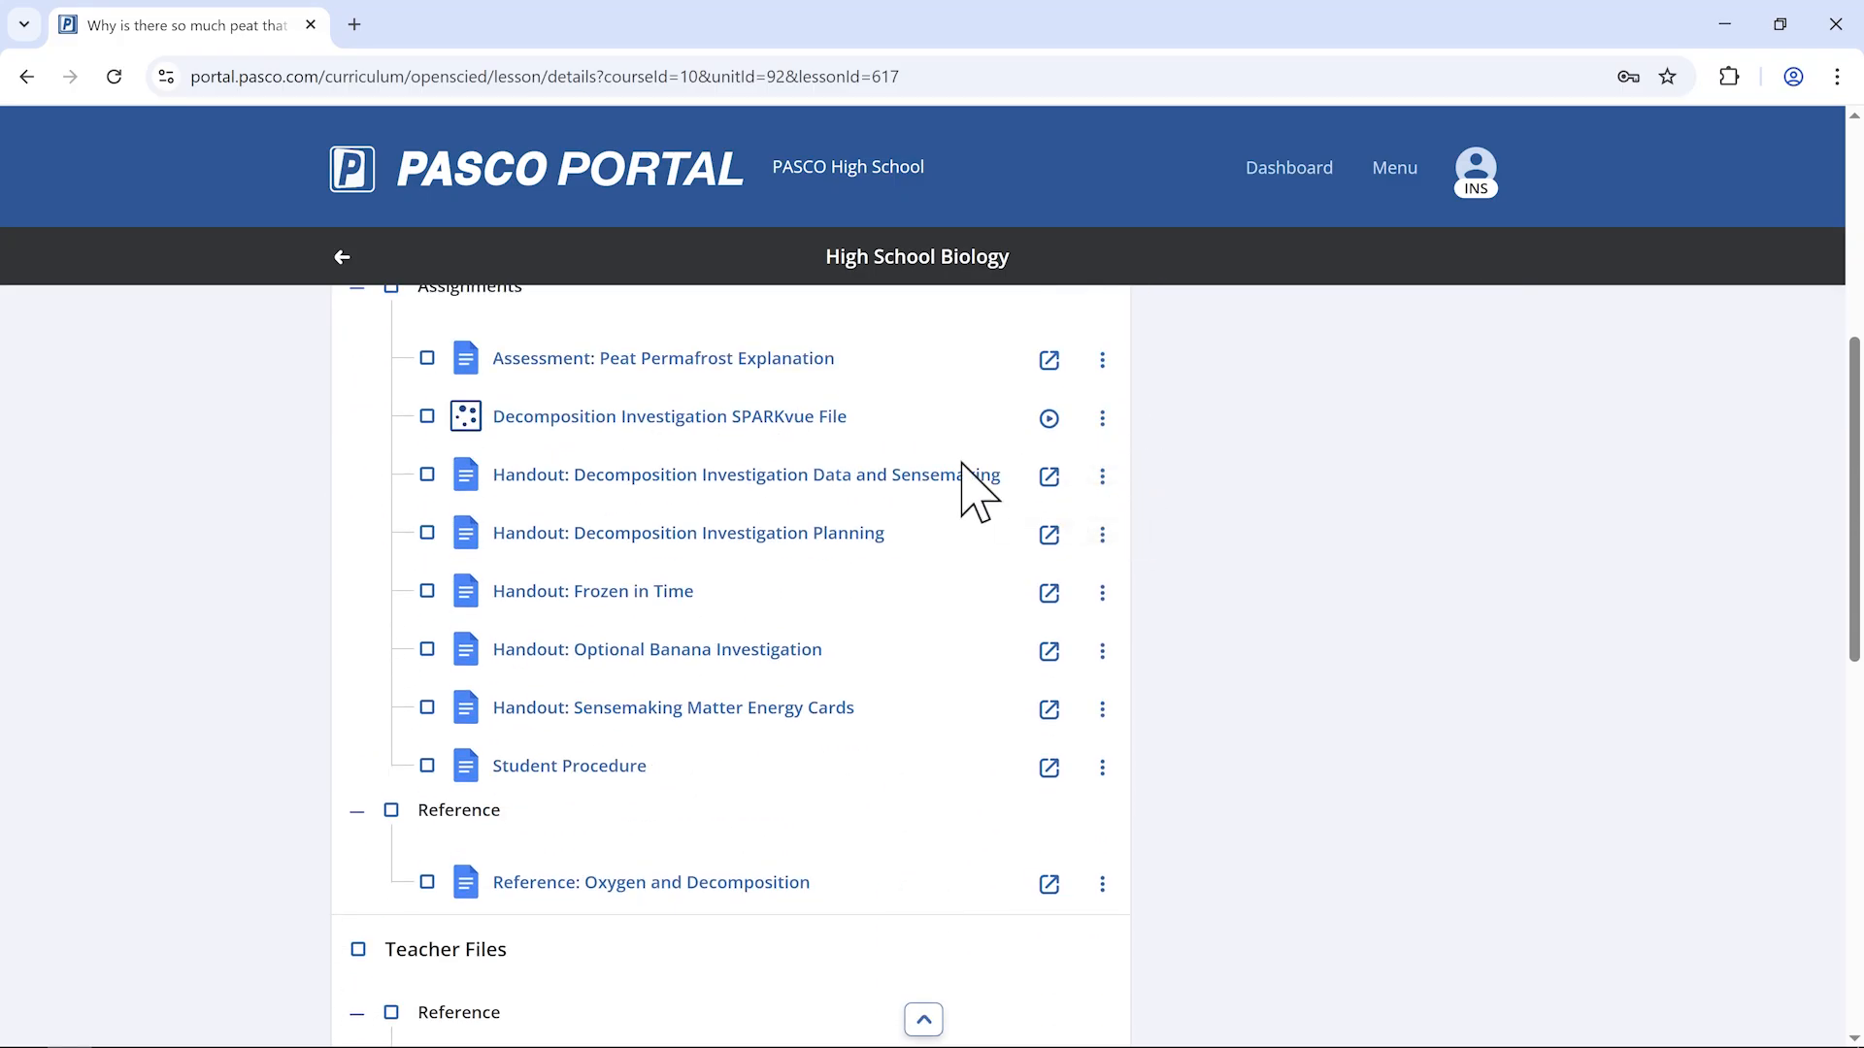
pyautogui.click(1102, 419)
pyautogui.click(1068, 480)
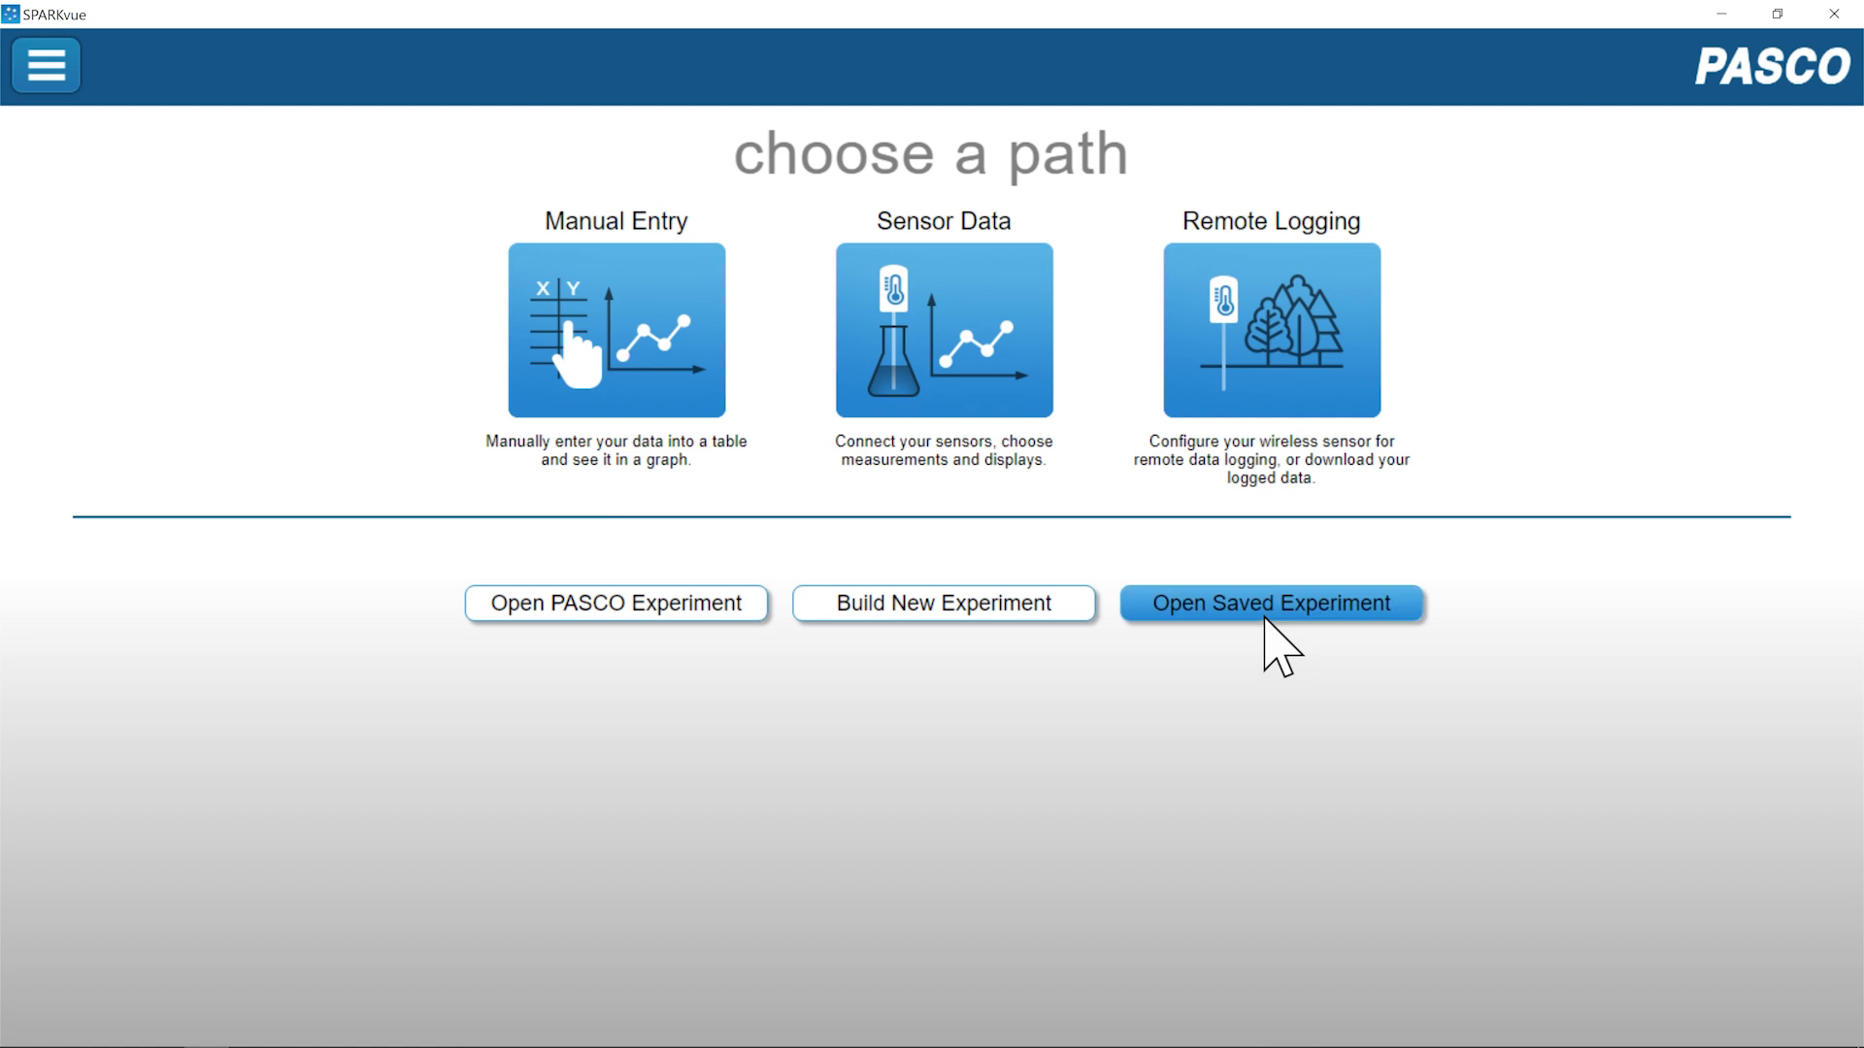
# Open the saved experiment B.2-L3-Decomposition-Investigation.spklab from the Downloads folder in the SPARKvue desktop app.
pyautogui.click(1264, 618)
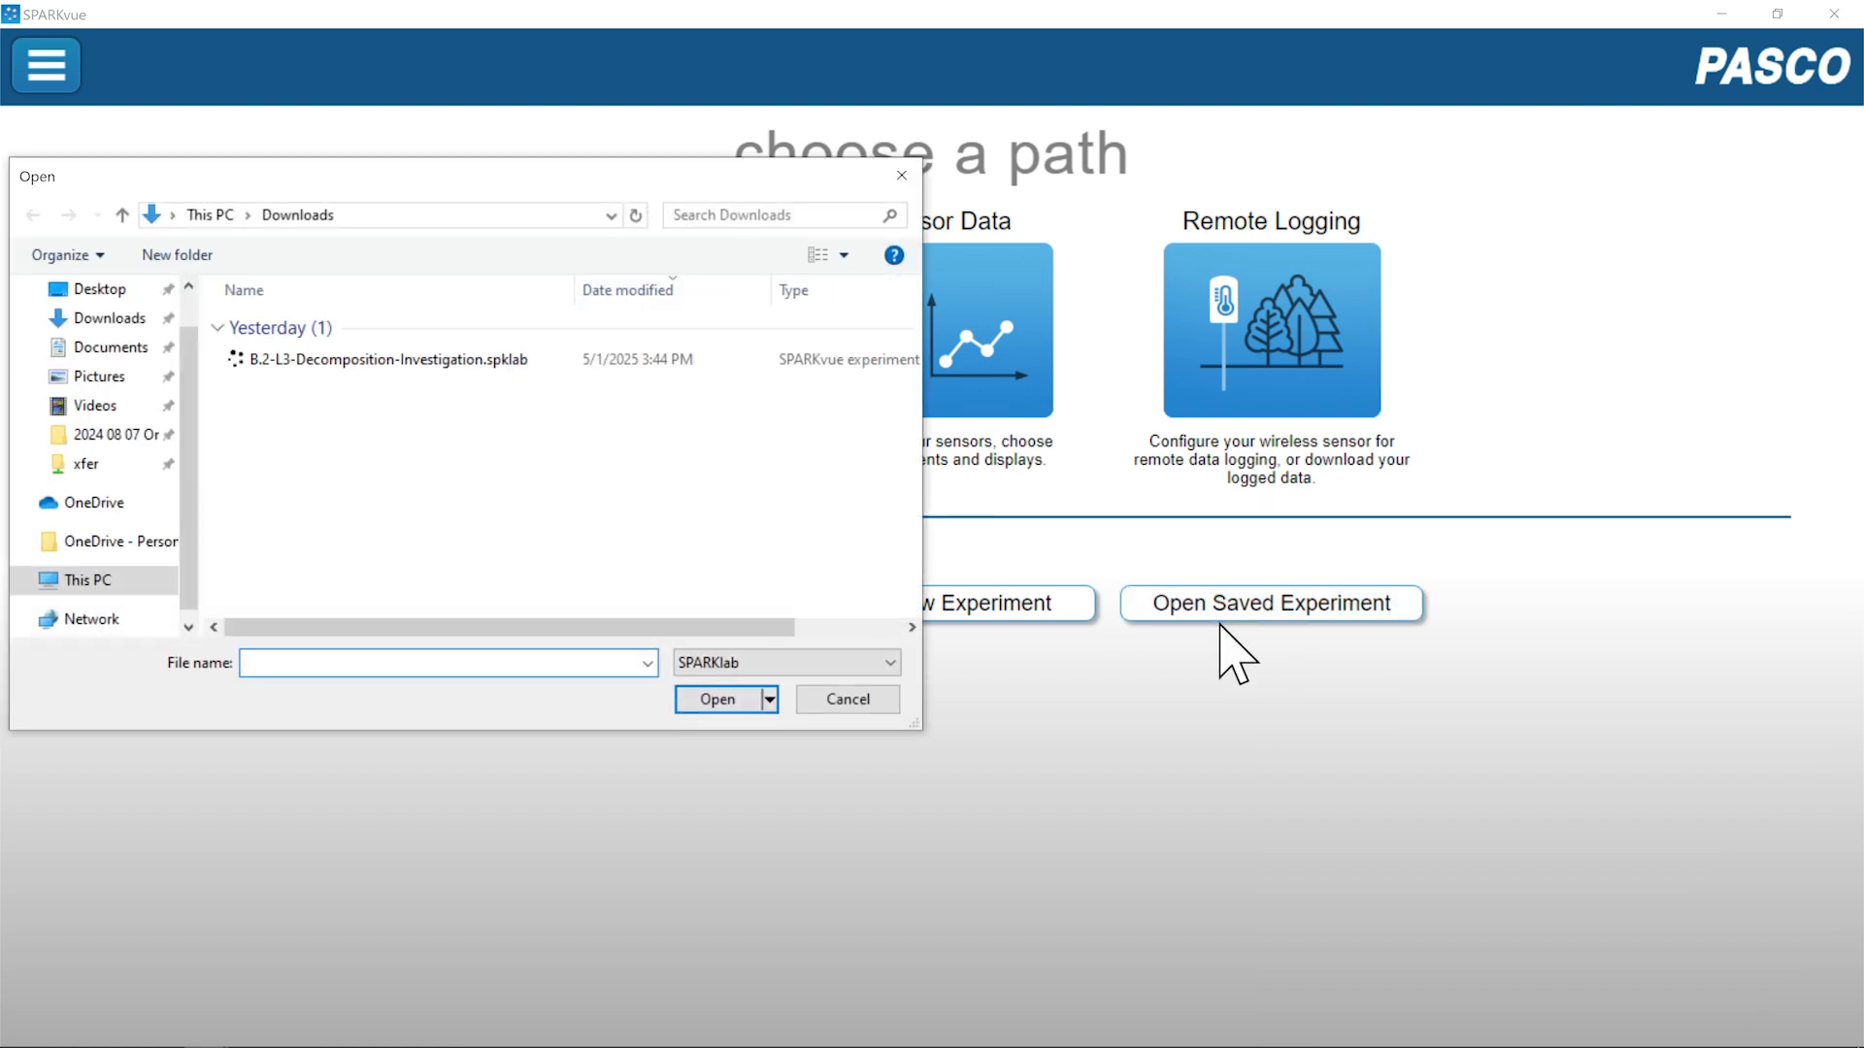
pyautogui.click(349, 361)
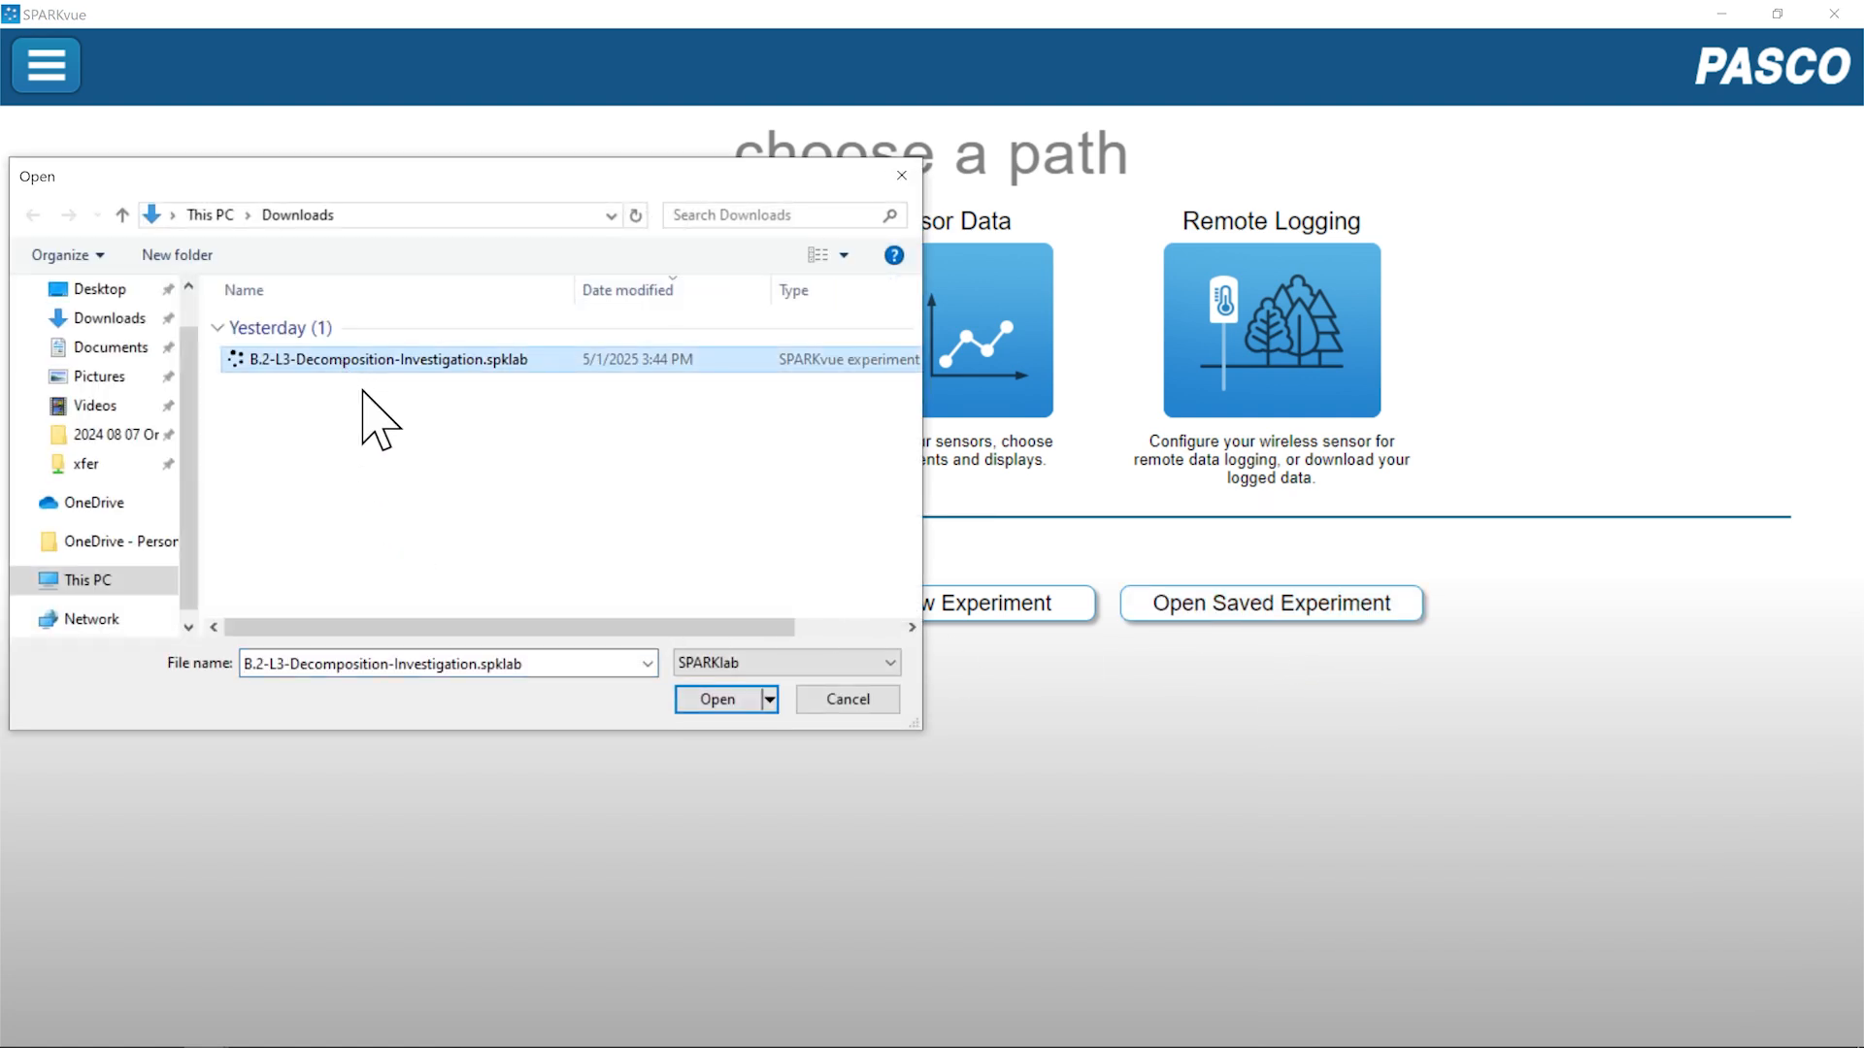
pyautogui.click(718, 700)
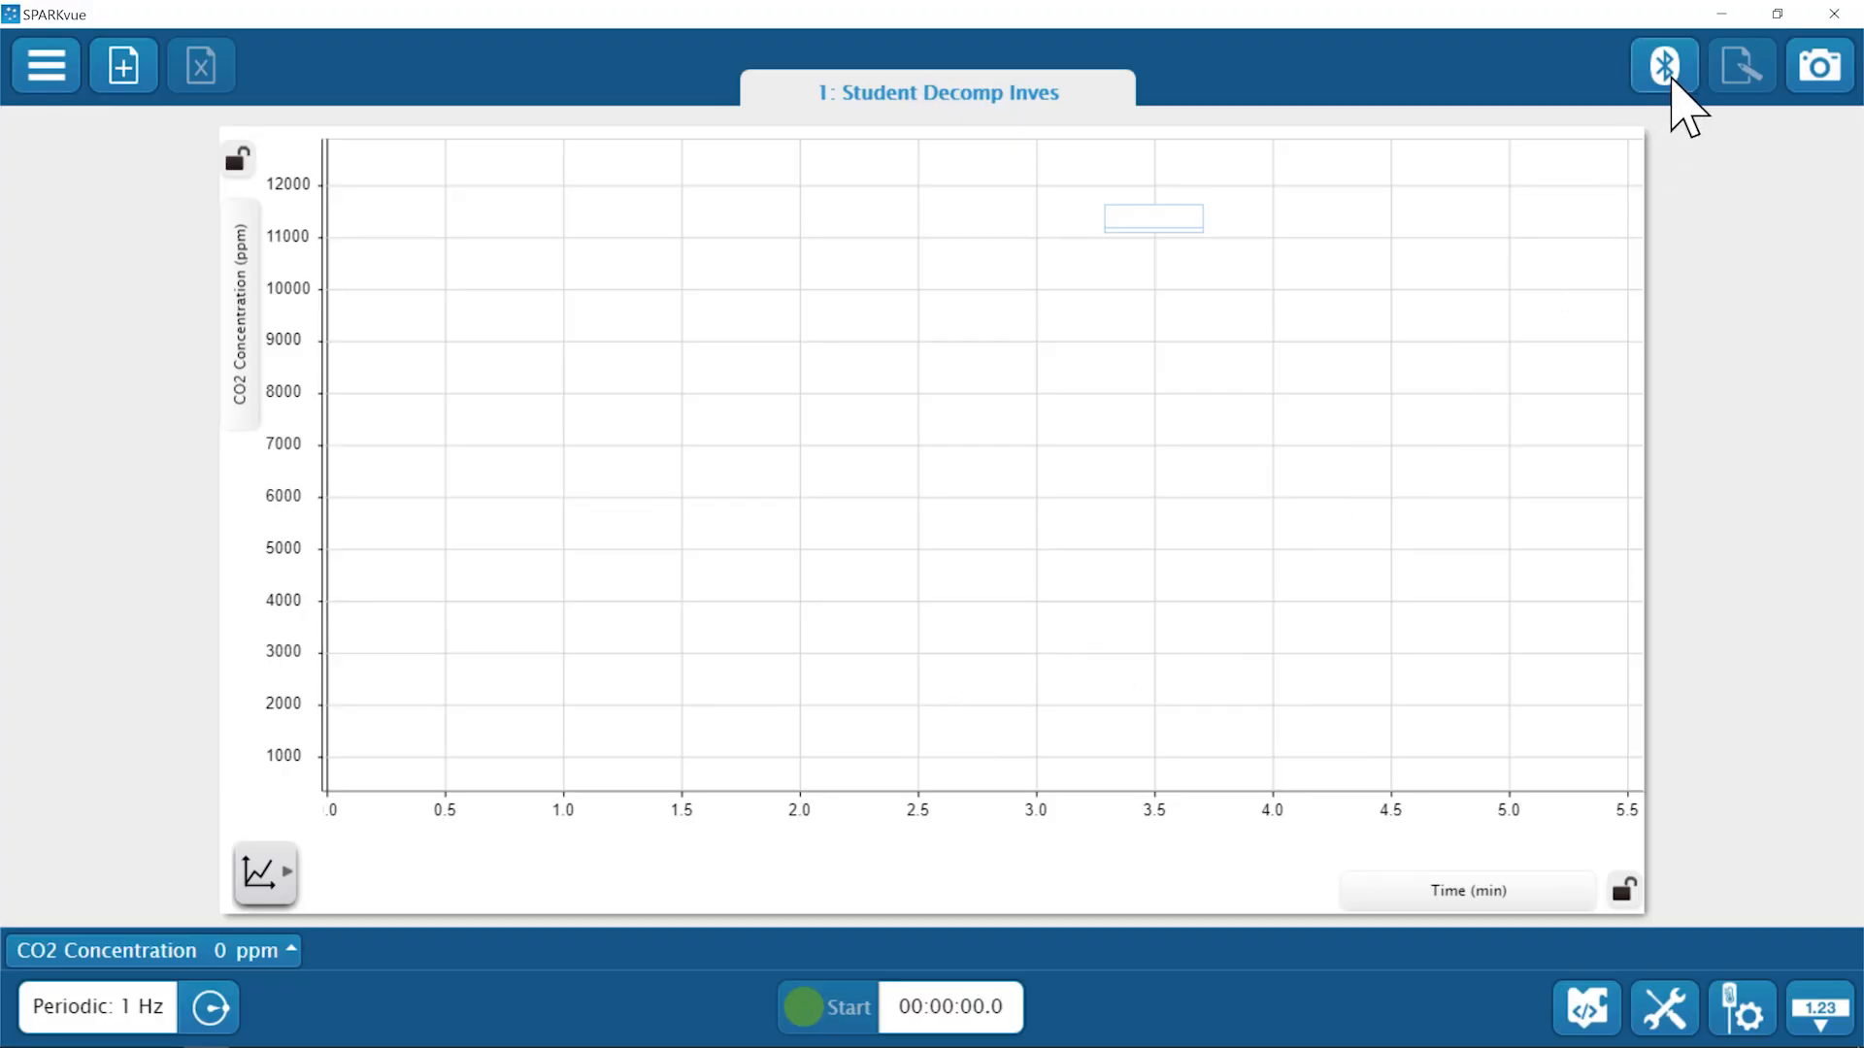
# Connect the wireless CO2 sensor 365-314 to the experiment in the desktop and browser versions of SPARKvue, then close the device dialog.
pyautogui.click(1664, 66)
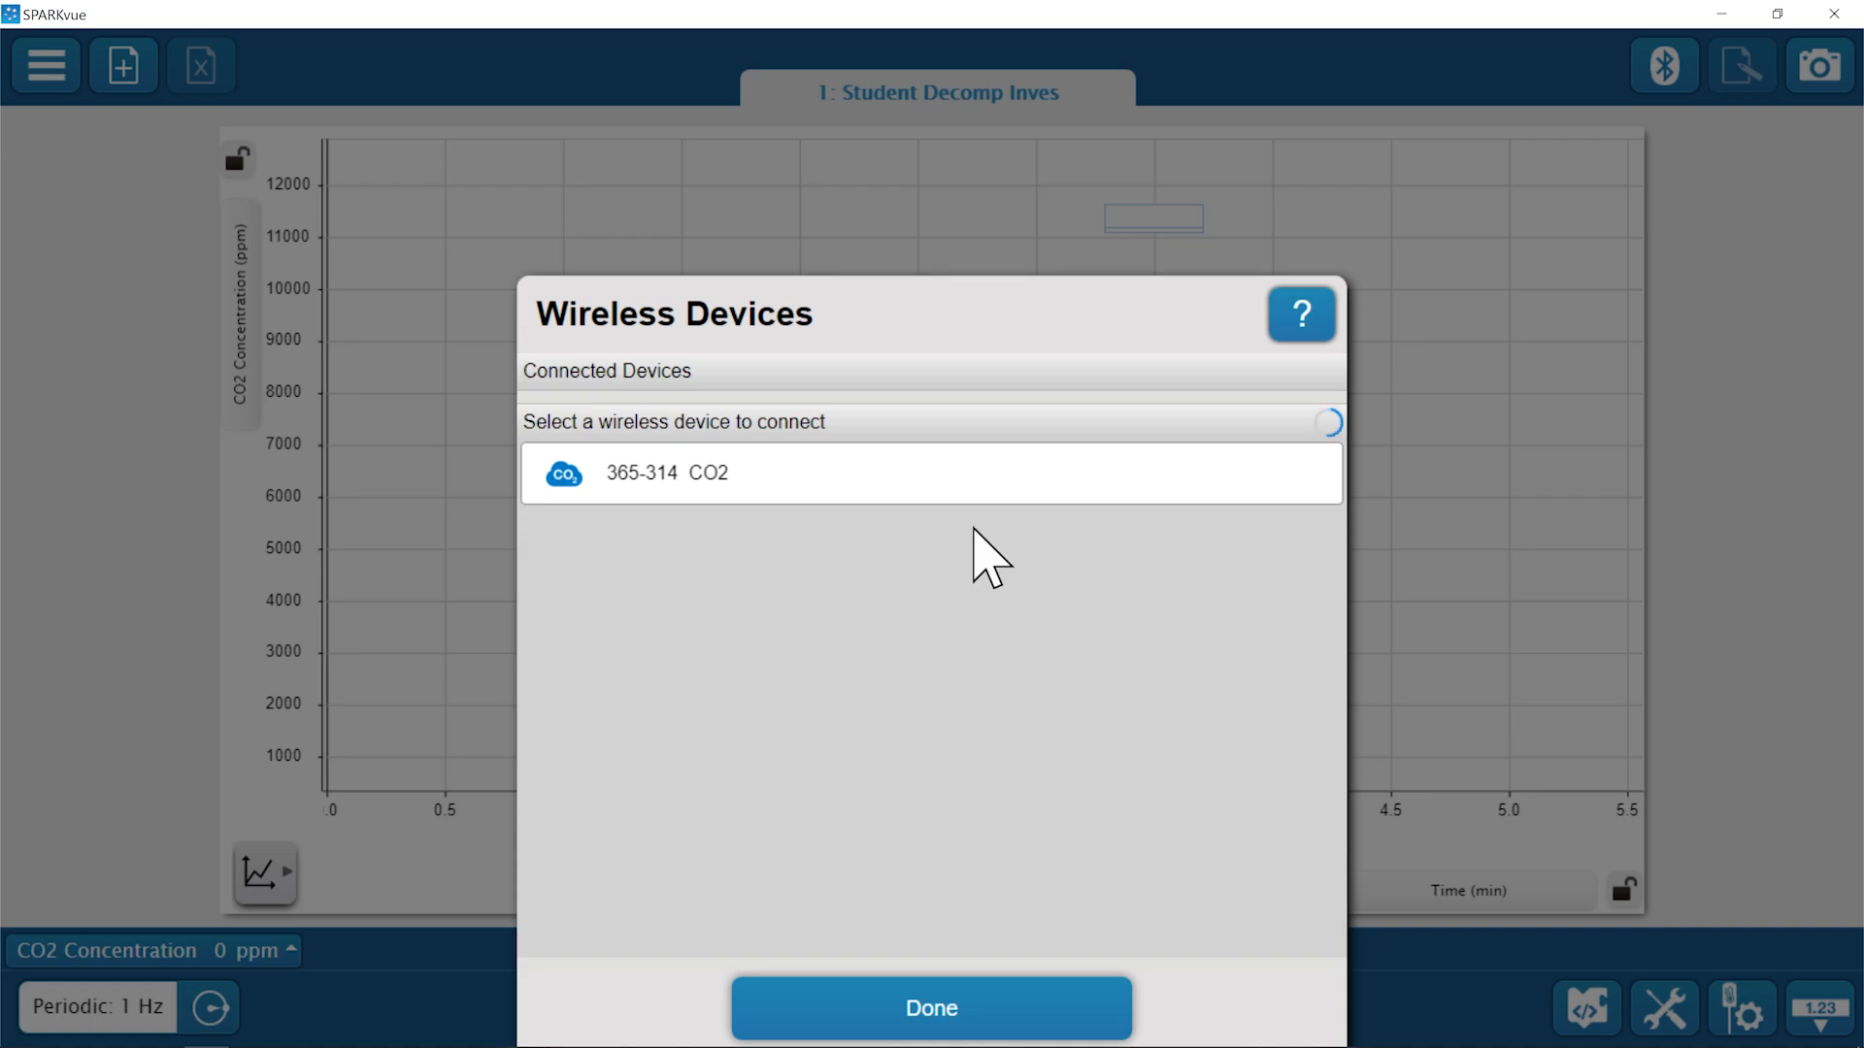
pyautogui.click(956, 486)
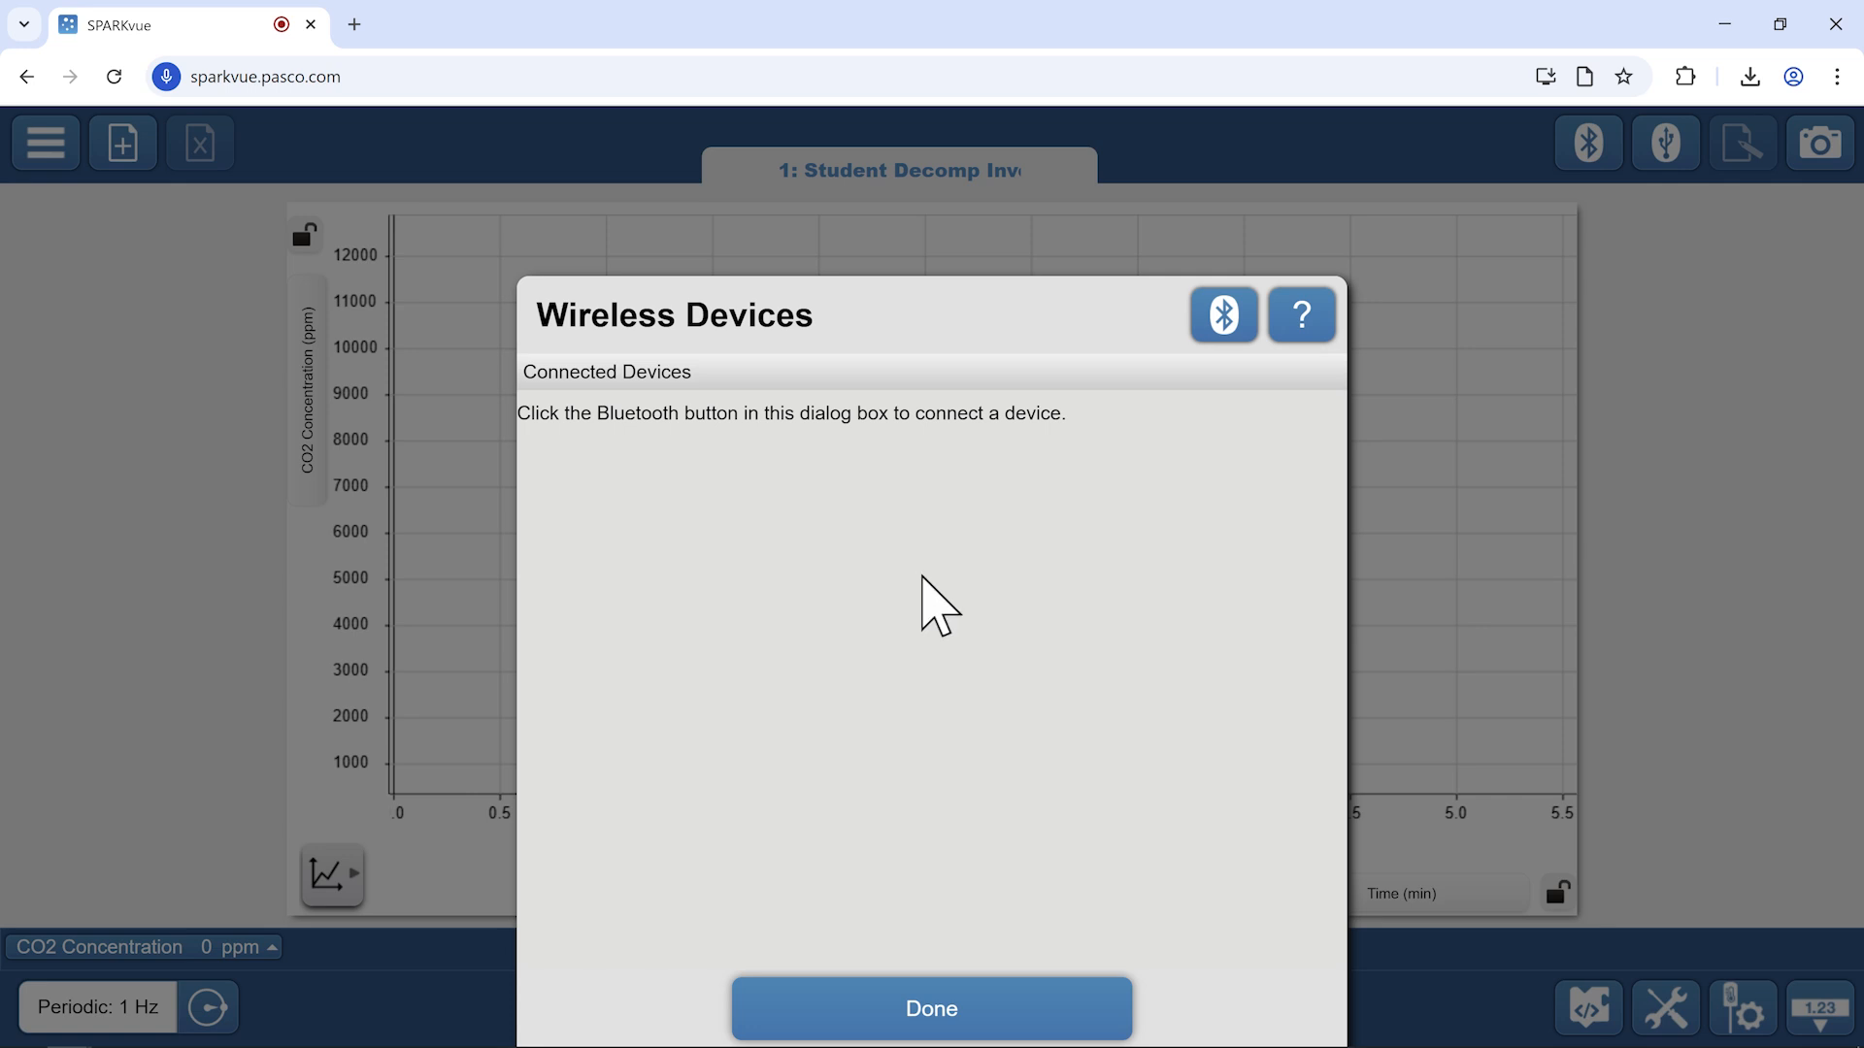
pyautogui.click(1225, 319)
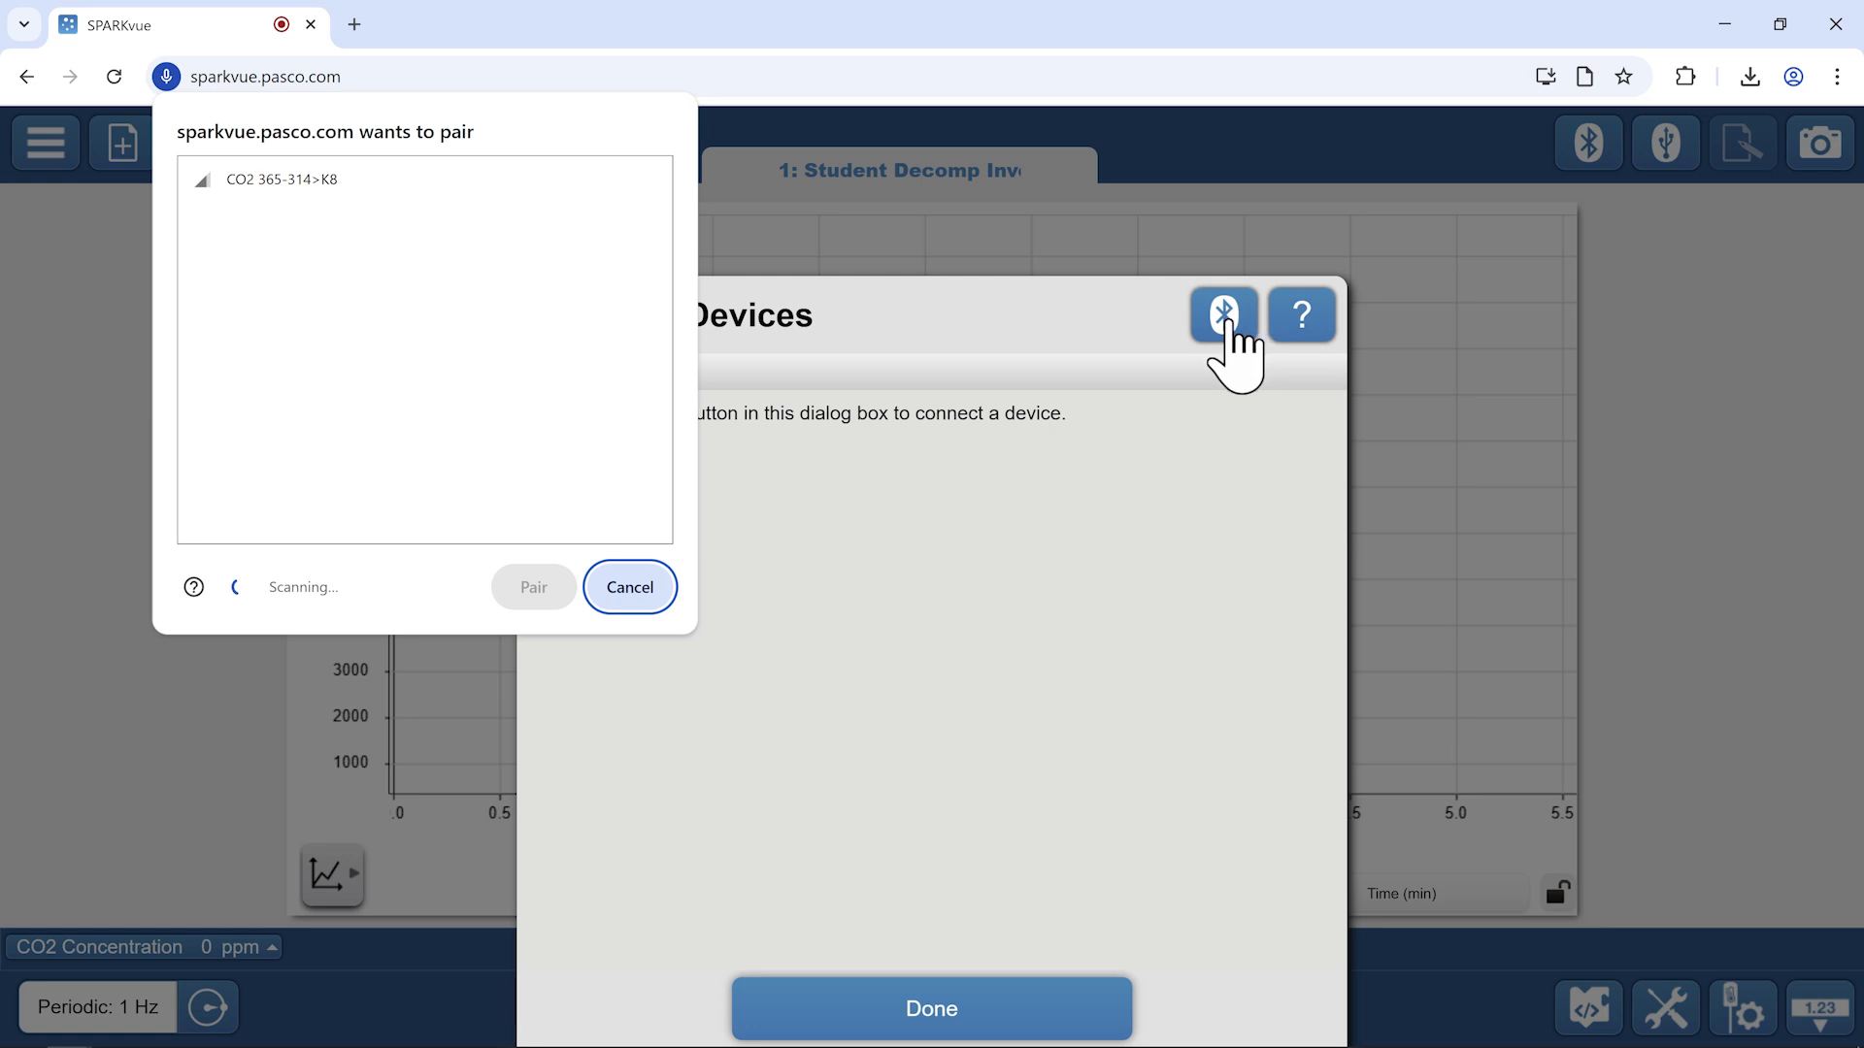
pyautogui.click(297, 185)
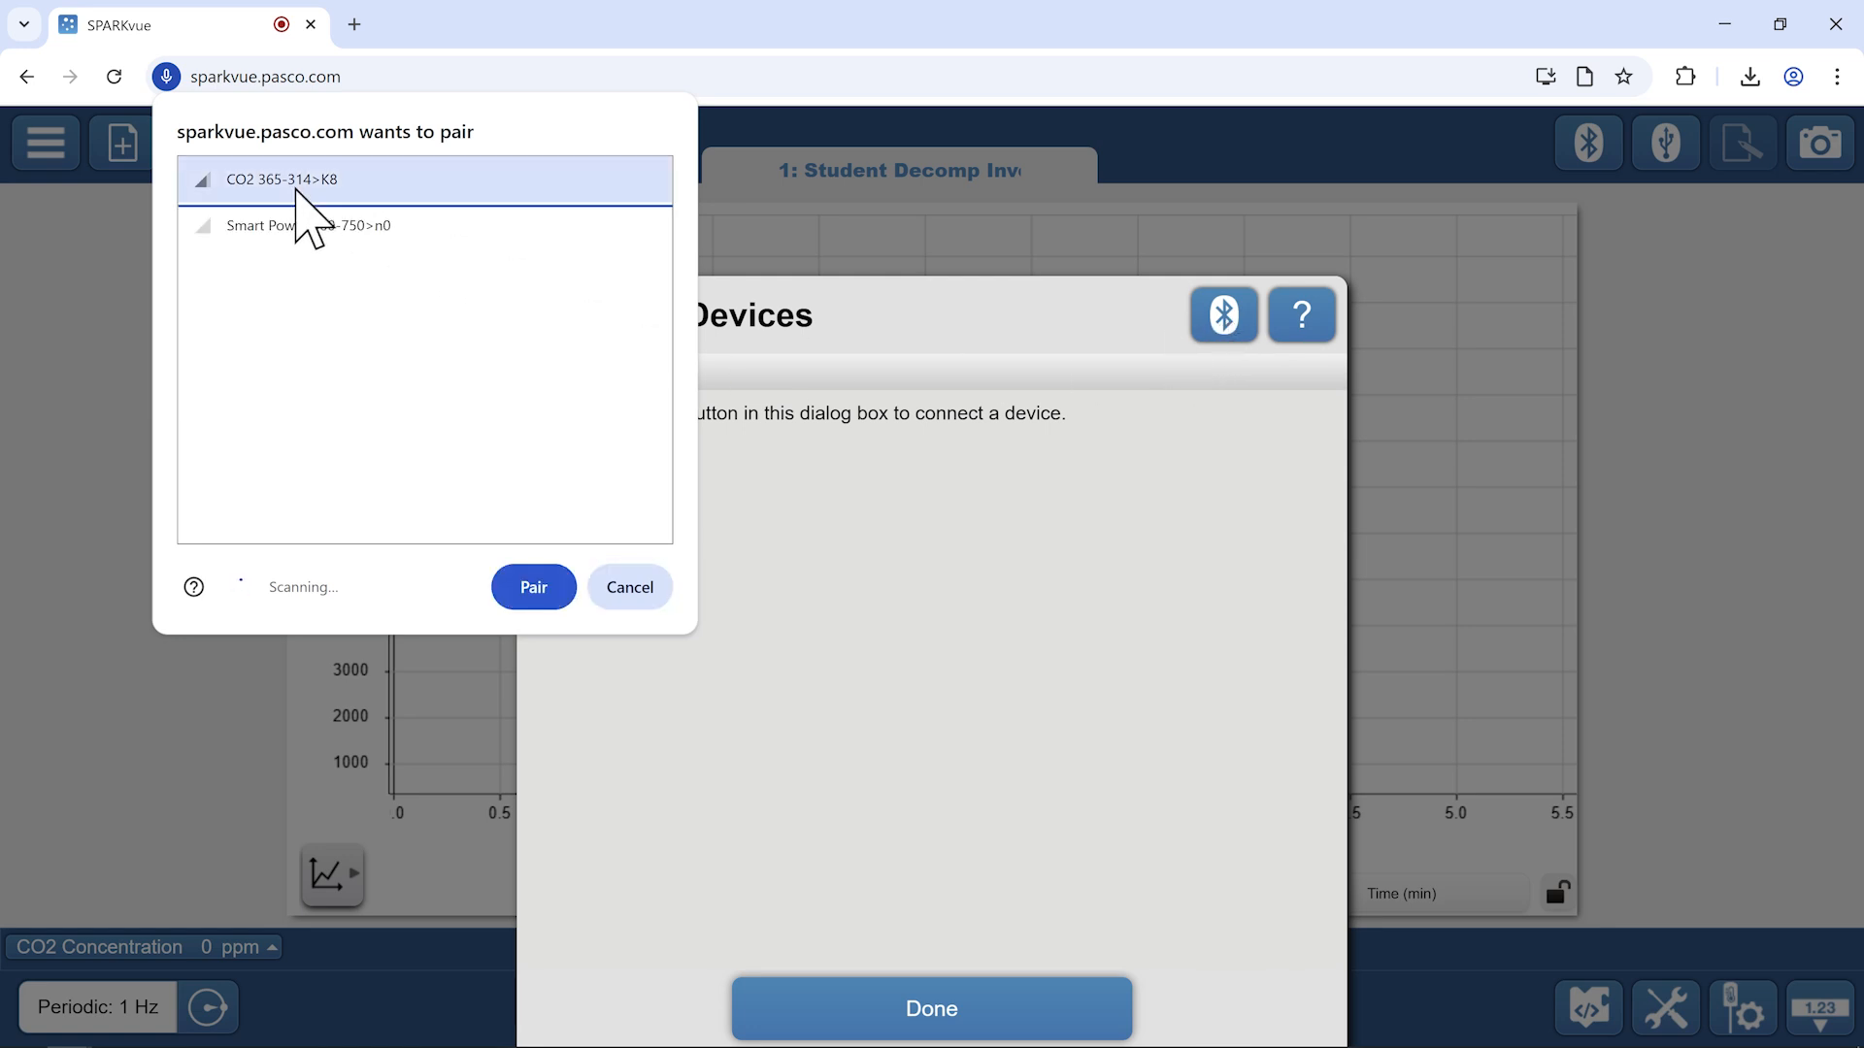
pyautogui.click(534, 586)
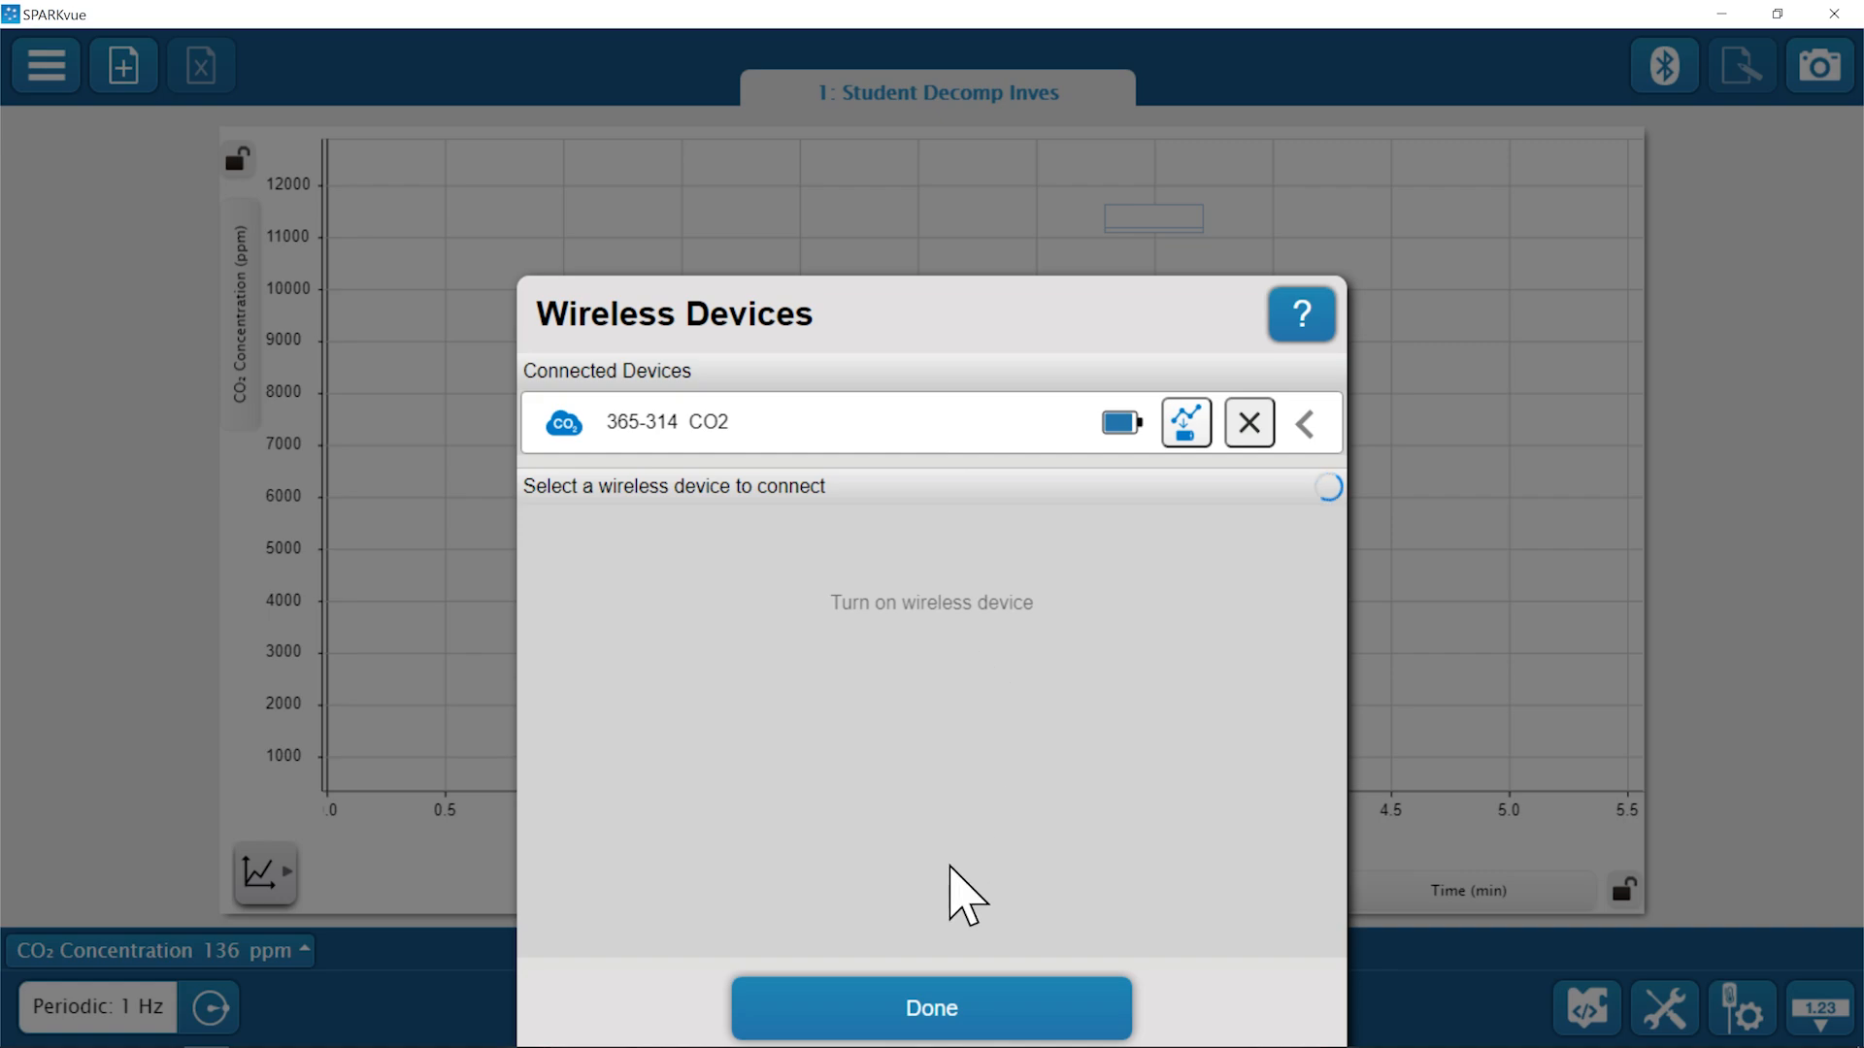
pyautogui.click(950, 1010)
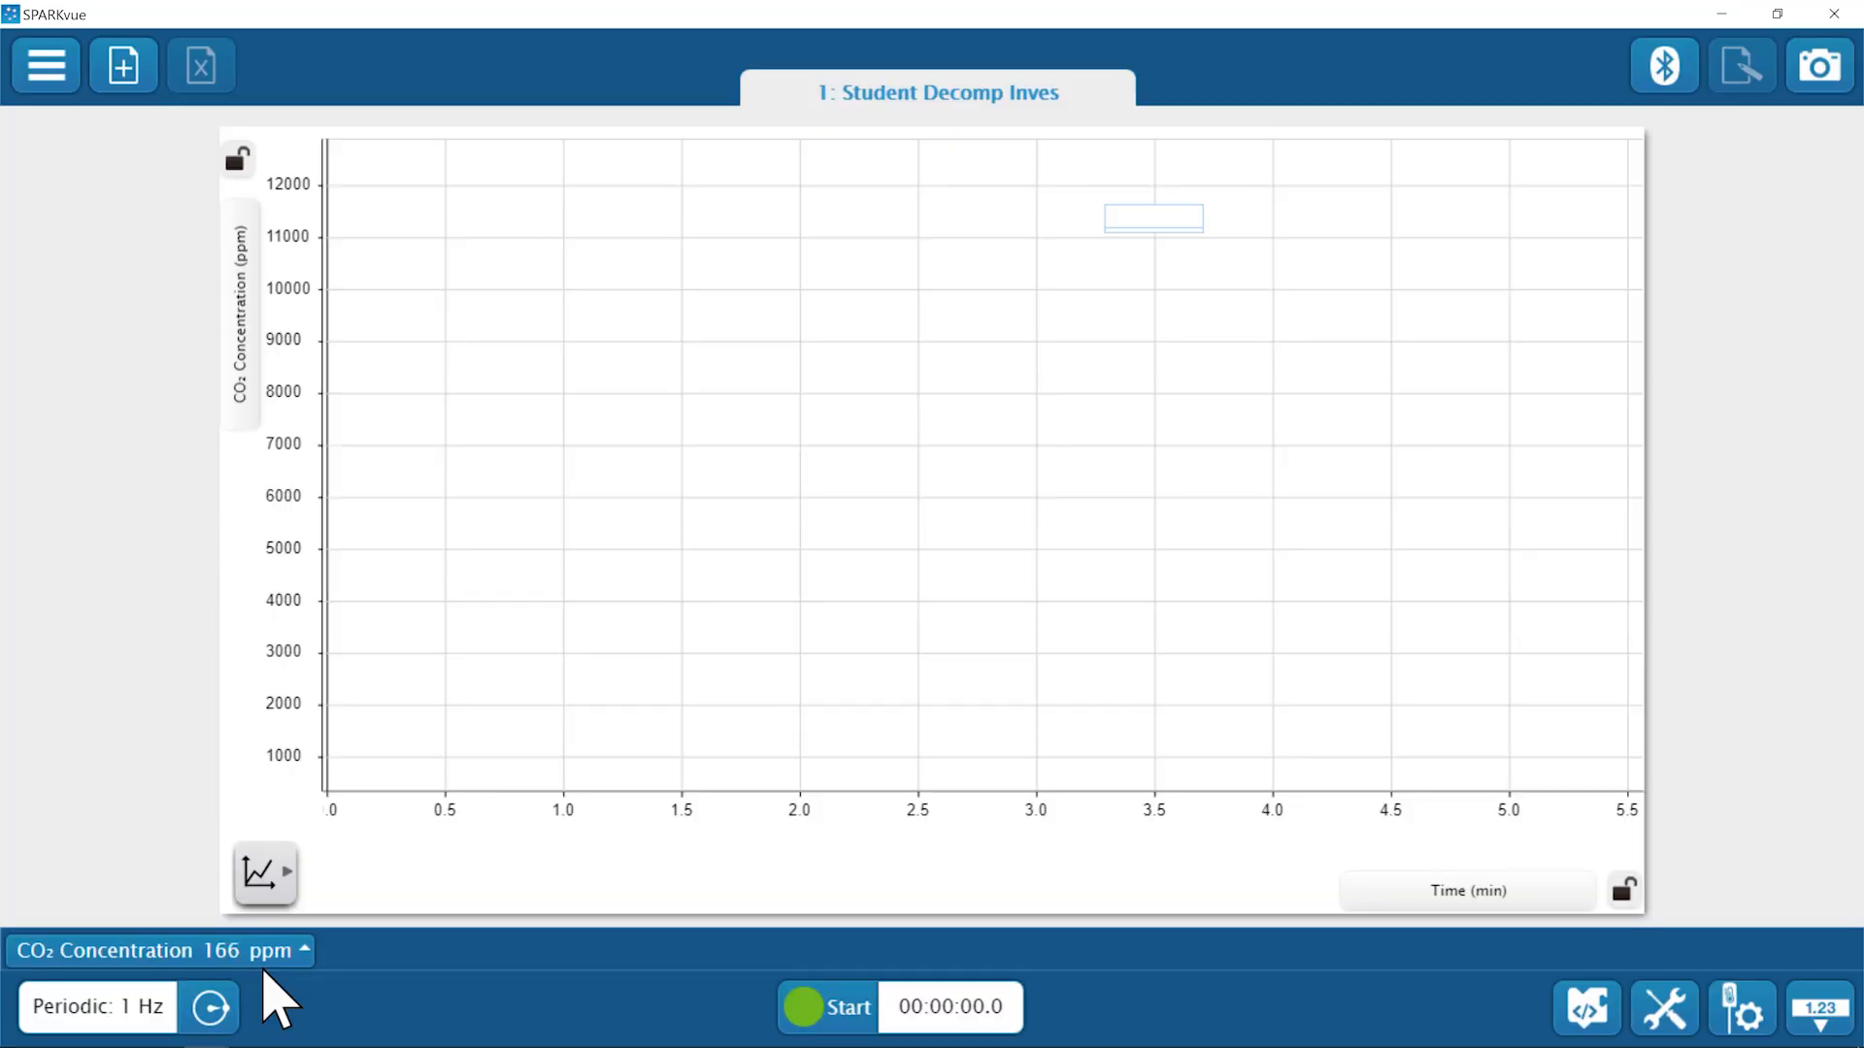
# Record a 10-minute CO₂ concentration run and scale the graph to fit all the data.
pyautogui.click(842, 1009)
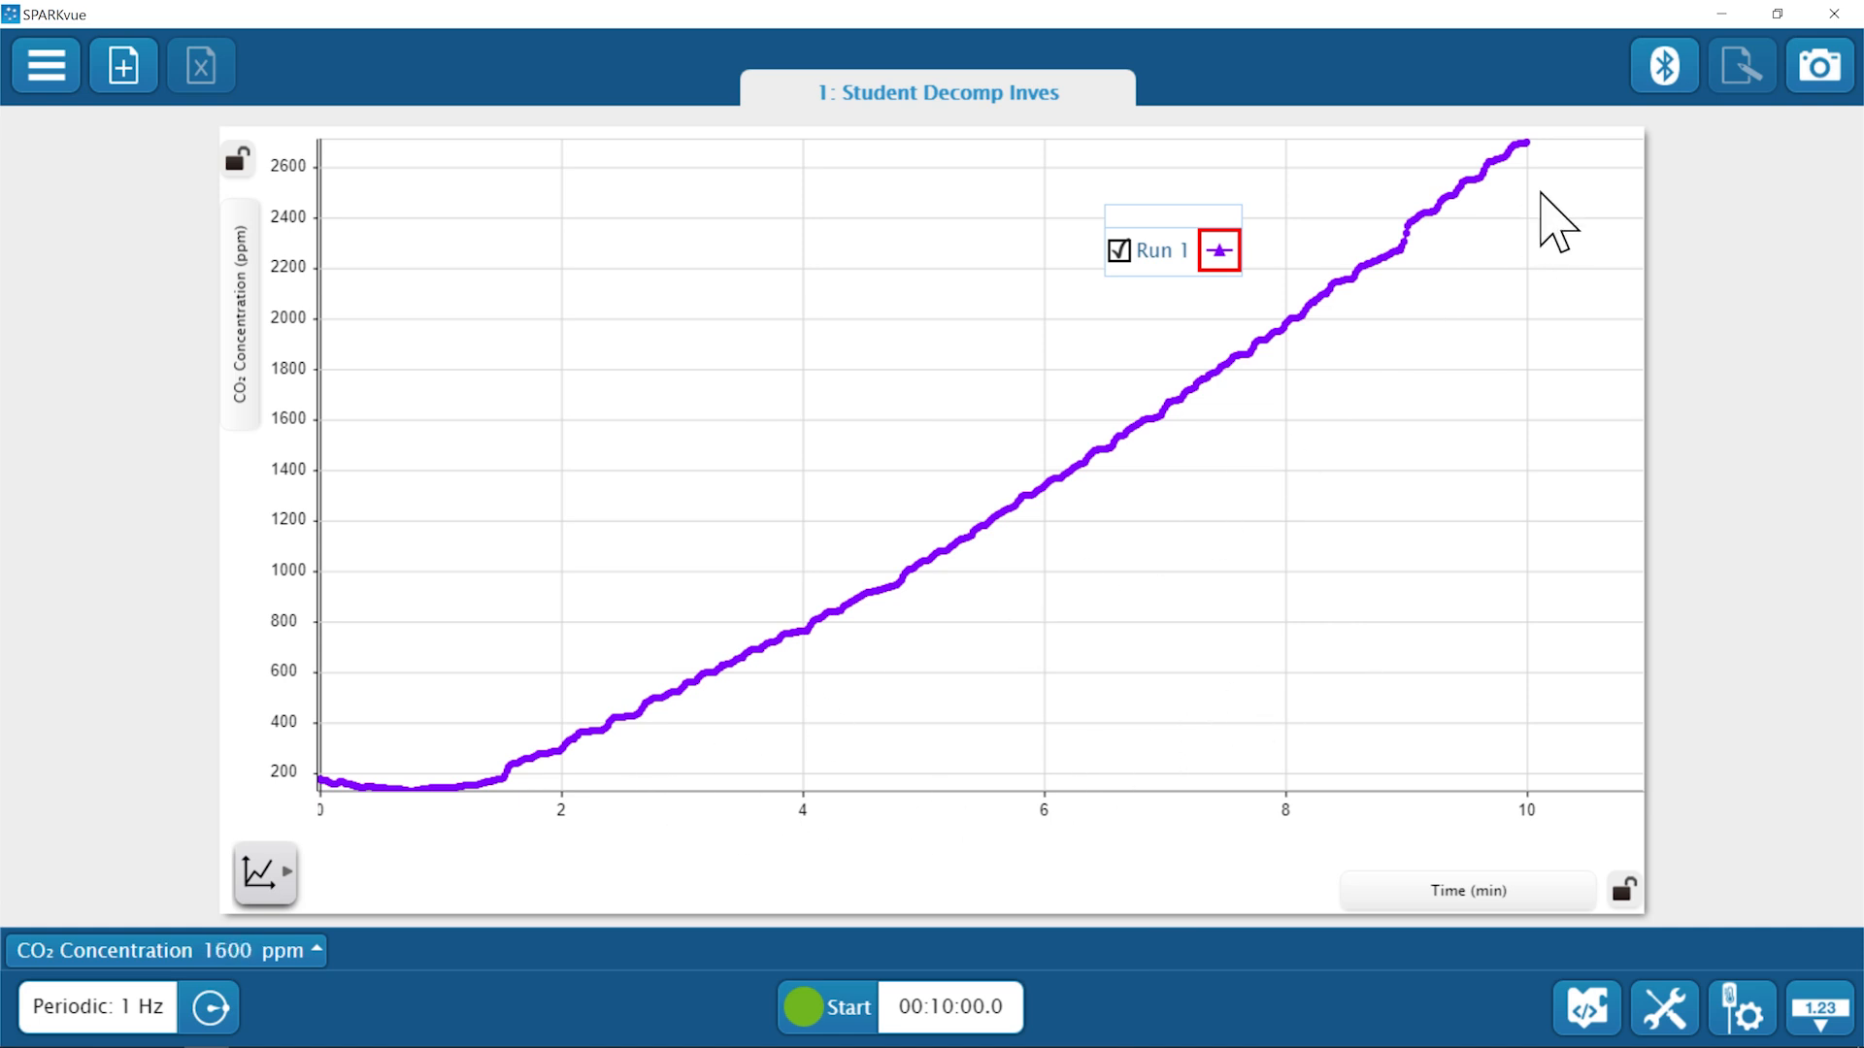
pyautogui.click(254, 872)
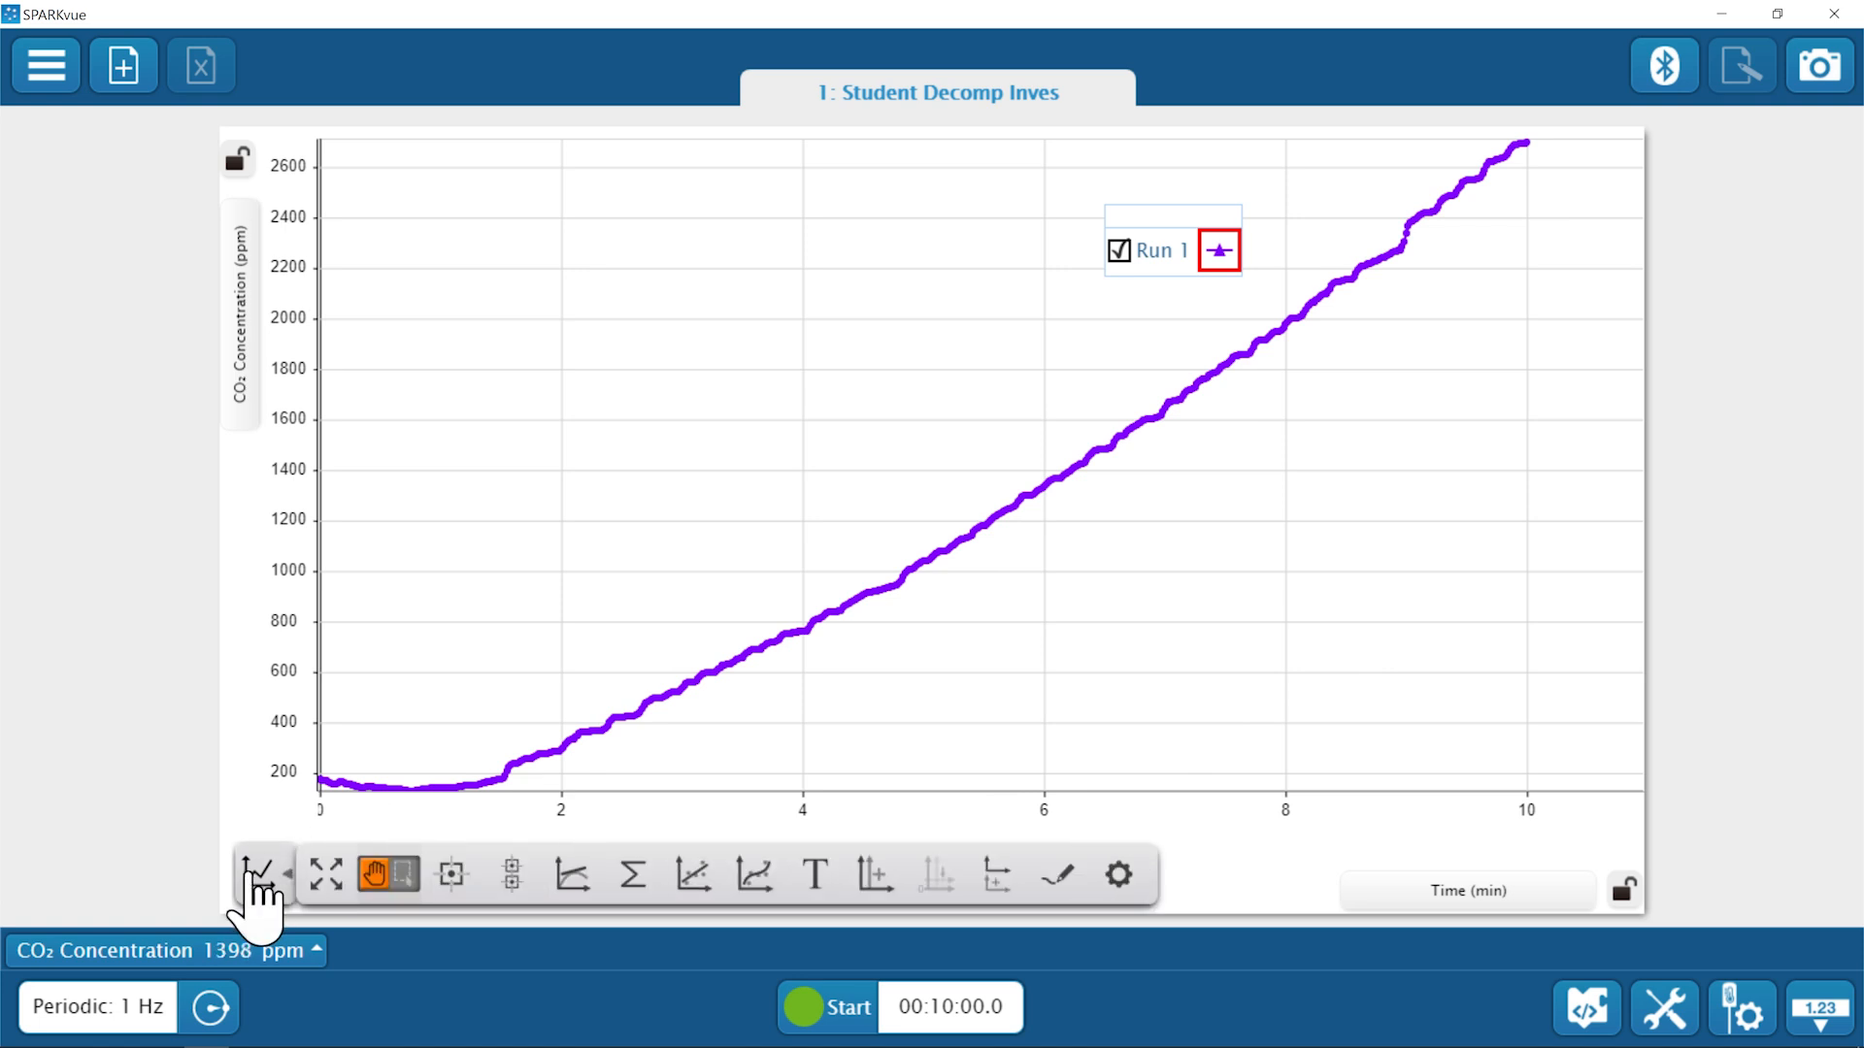
pyautogui.click(326, 872)
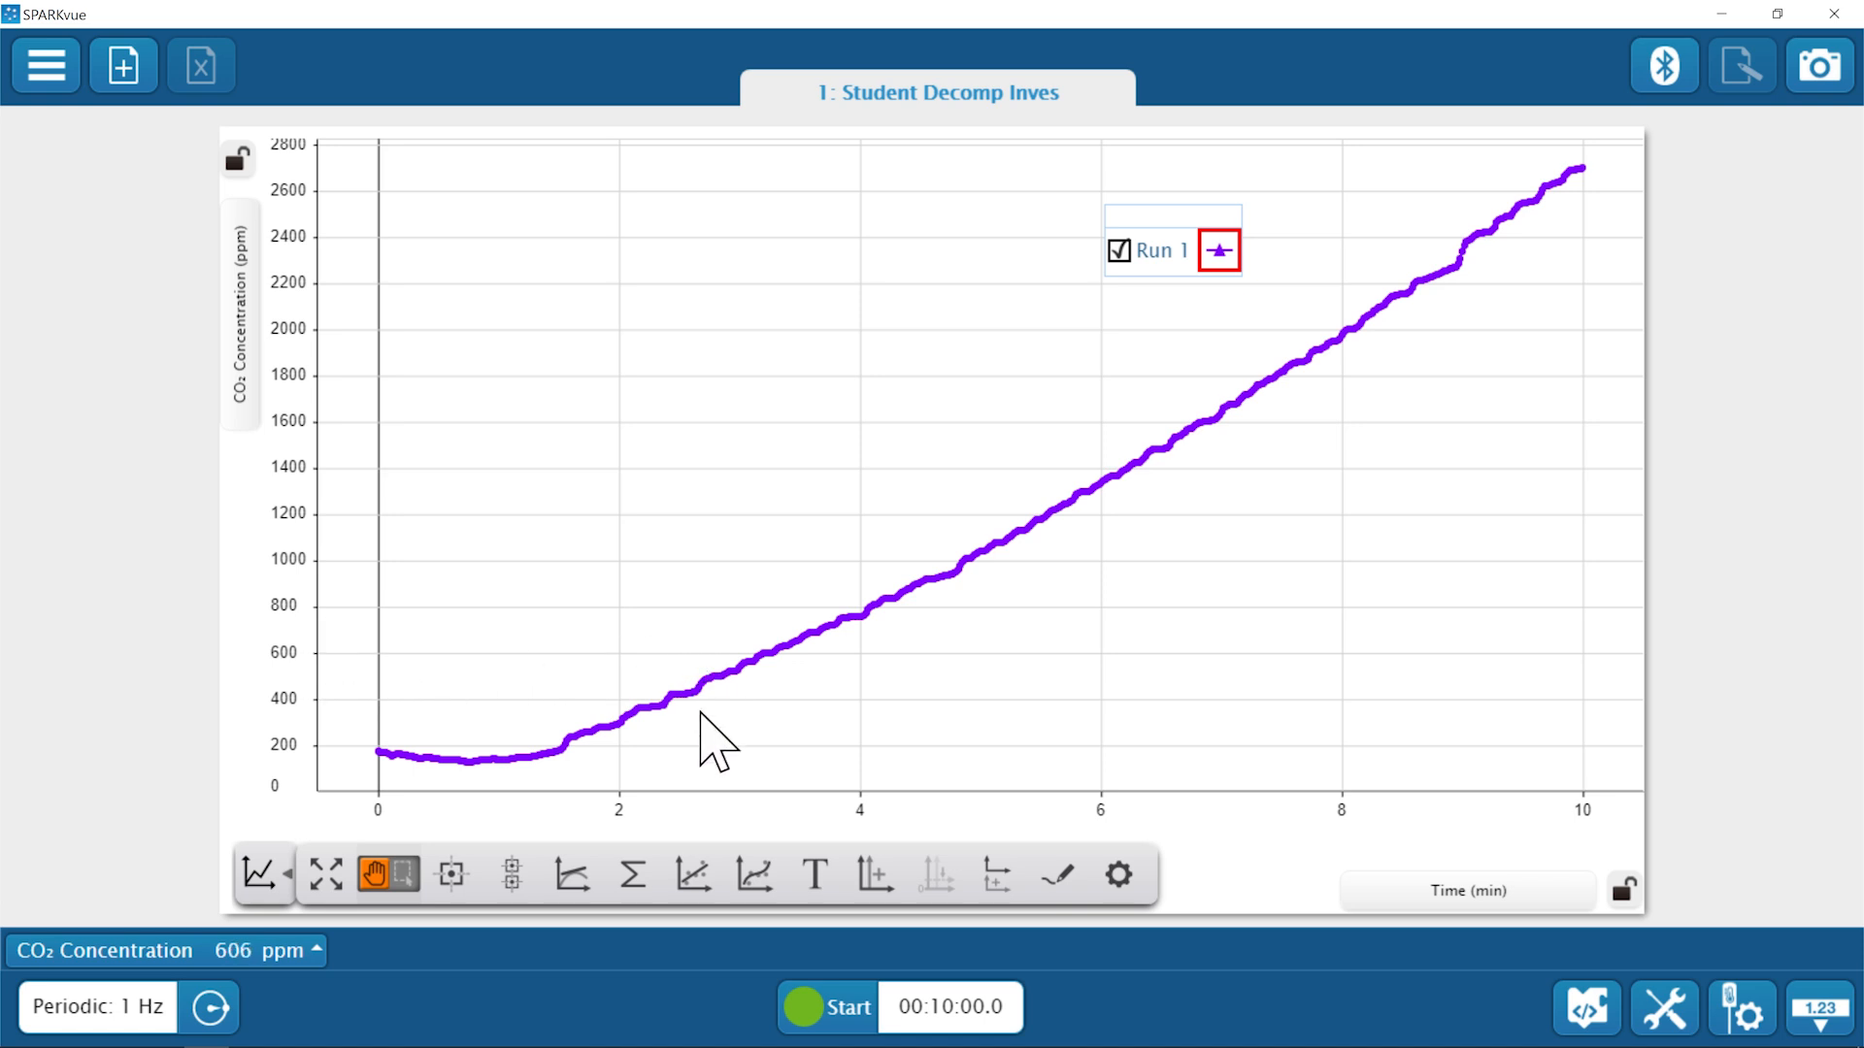
# Add a coordinate marker to the CO₂ curve at about 0.85 min and place its label directly above the point.
pyautogui.click(456, 879)
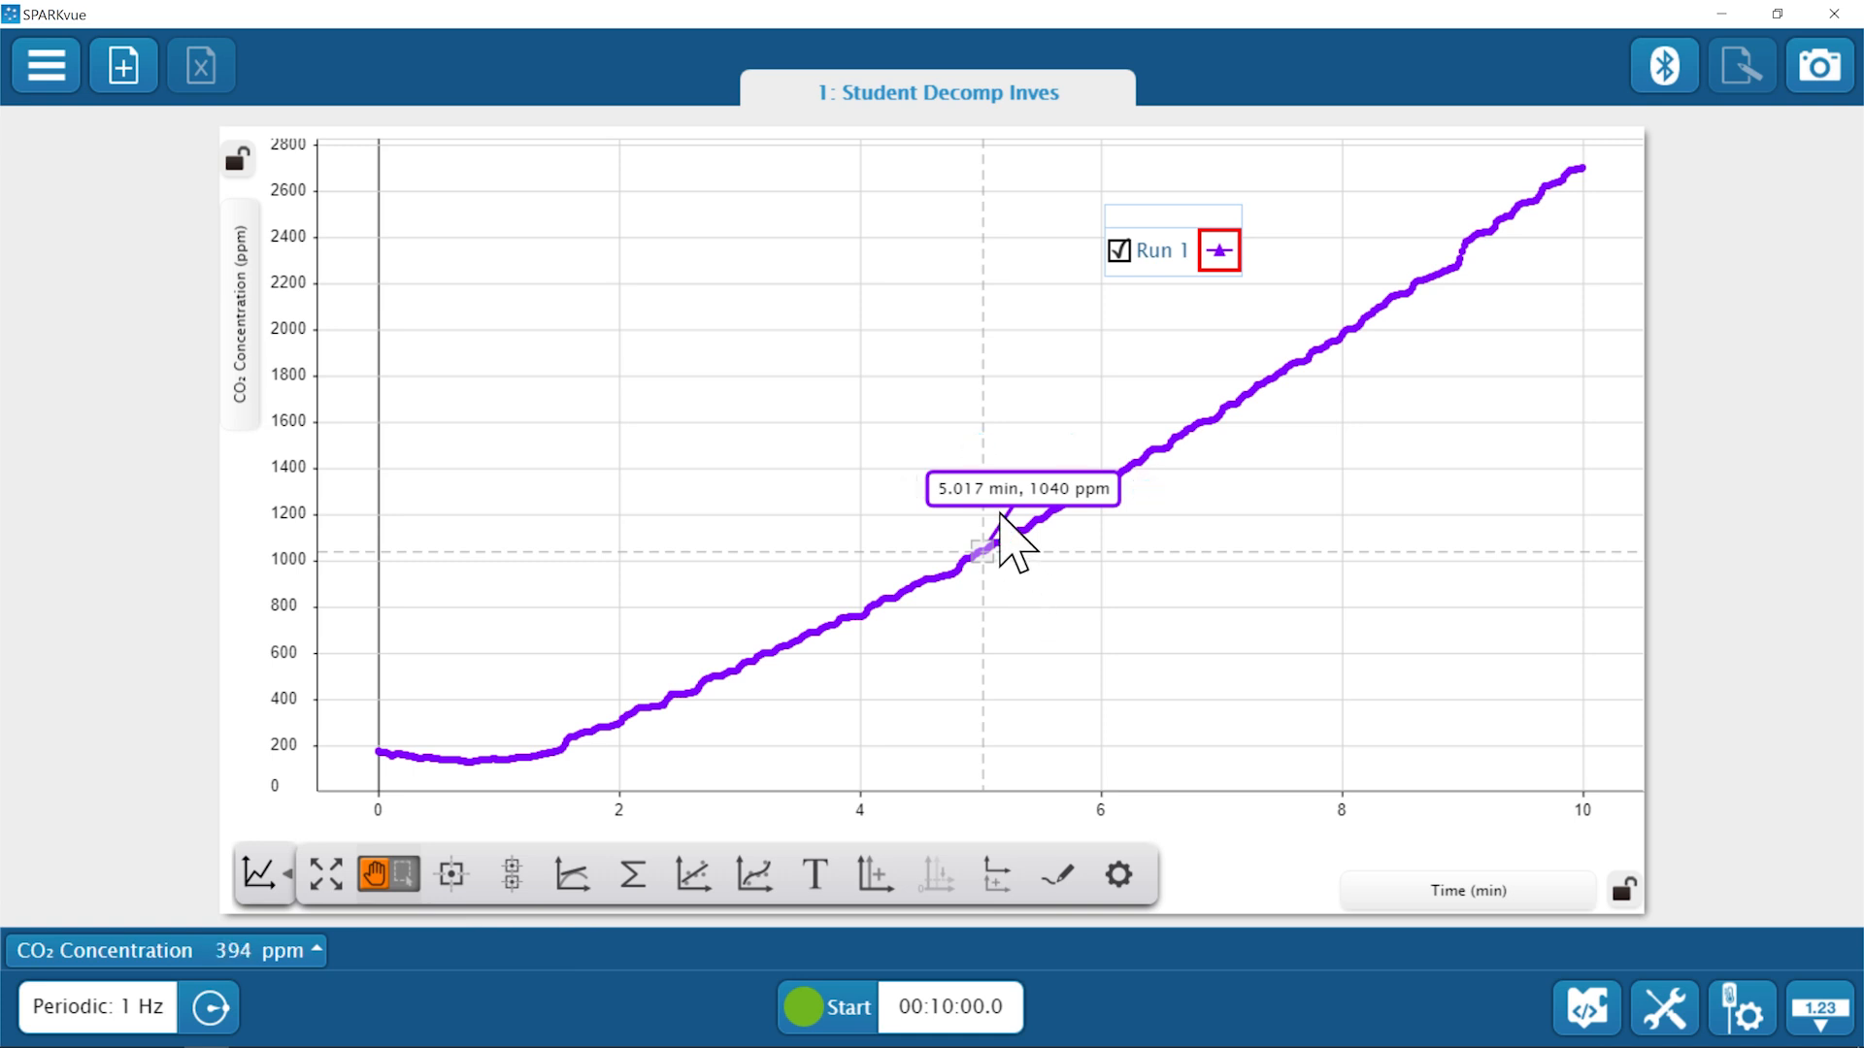
pyautogui.moveTo(990, 486); pyautogui.dragTo(735, 333)
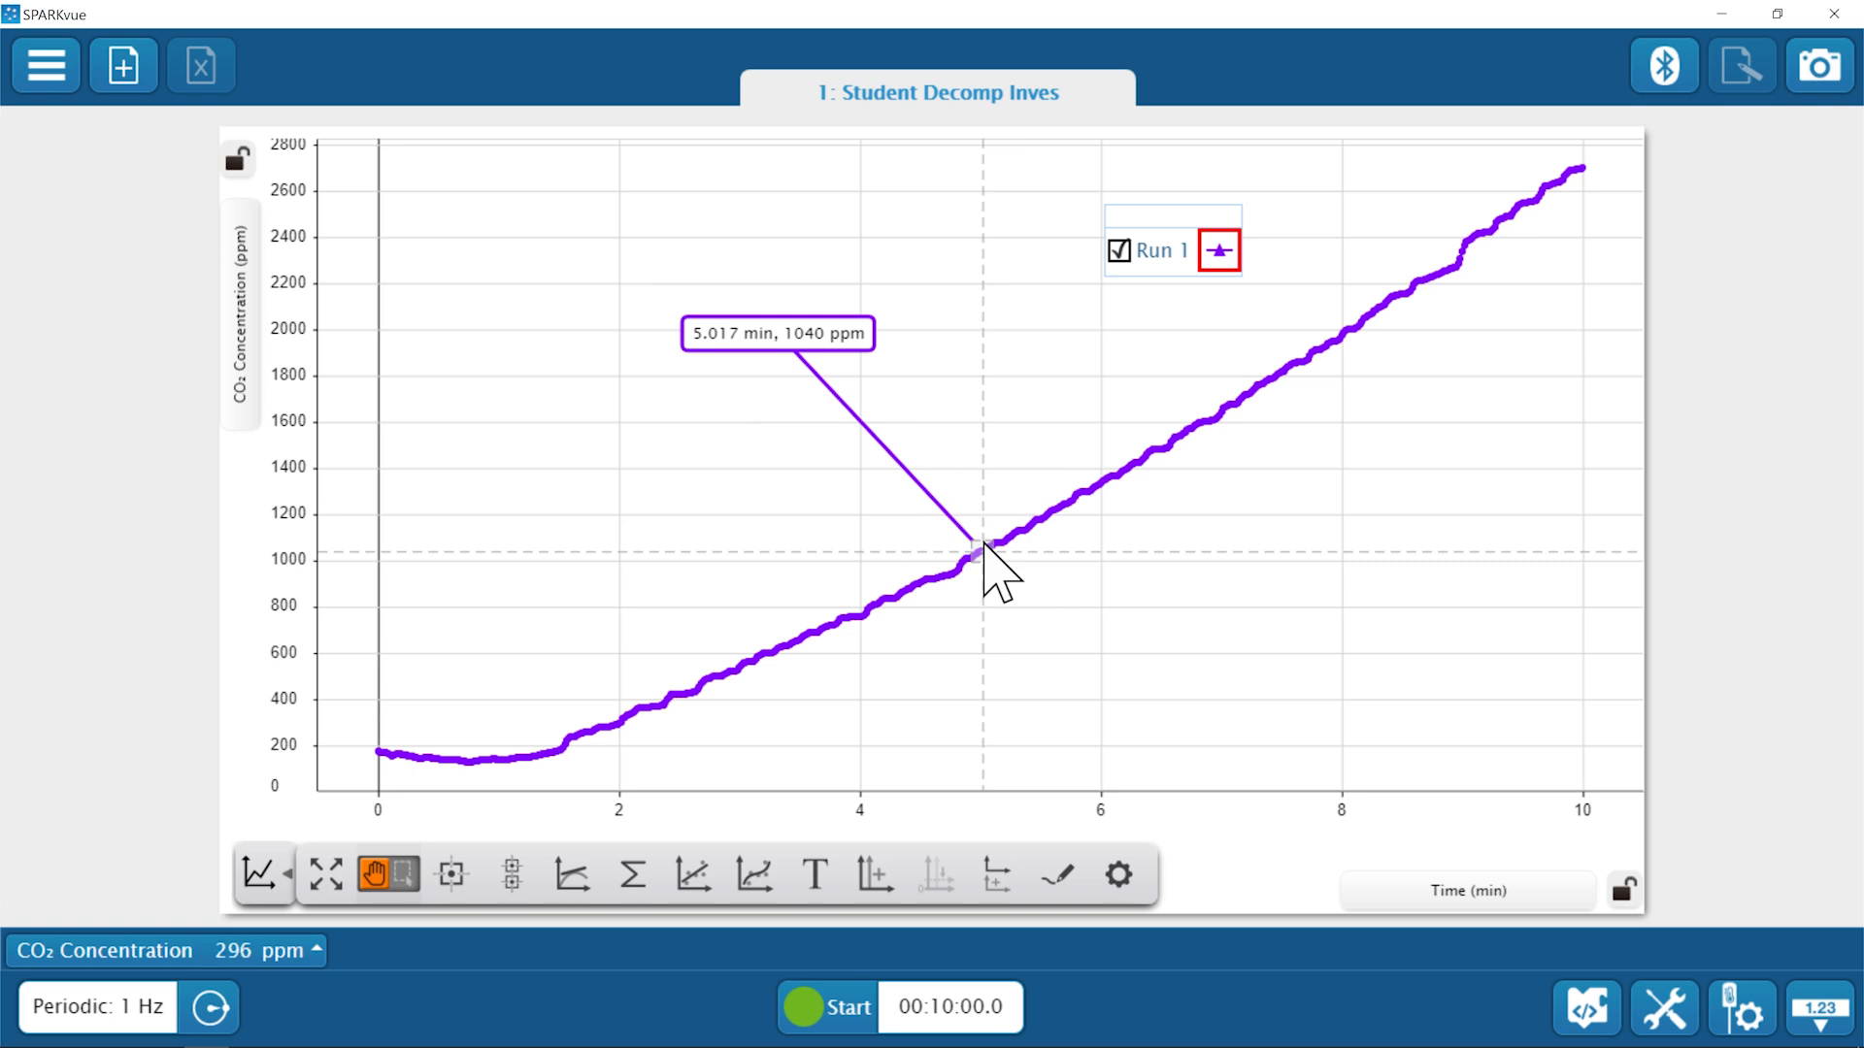
pyautogui.moveTo(983, 543); pyautogui.dragTo(480, 759)
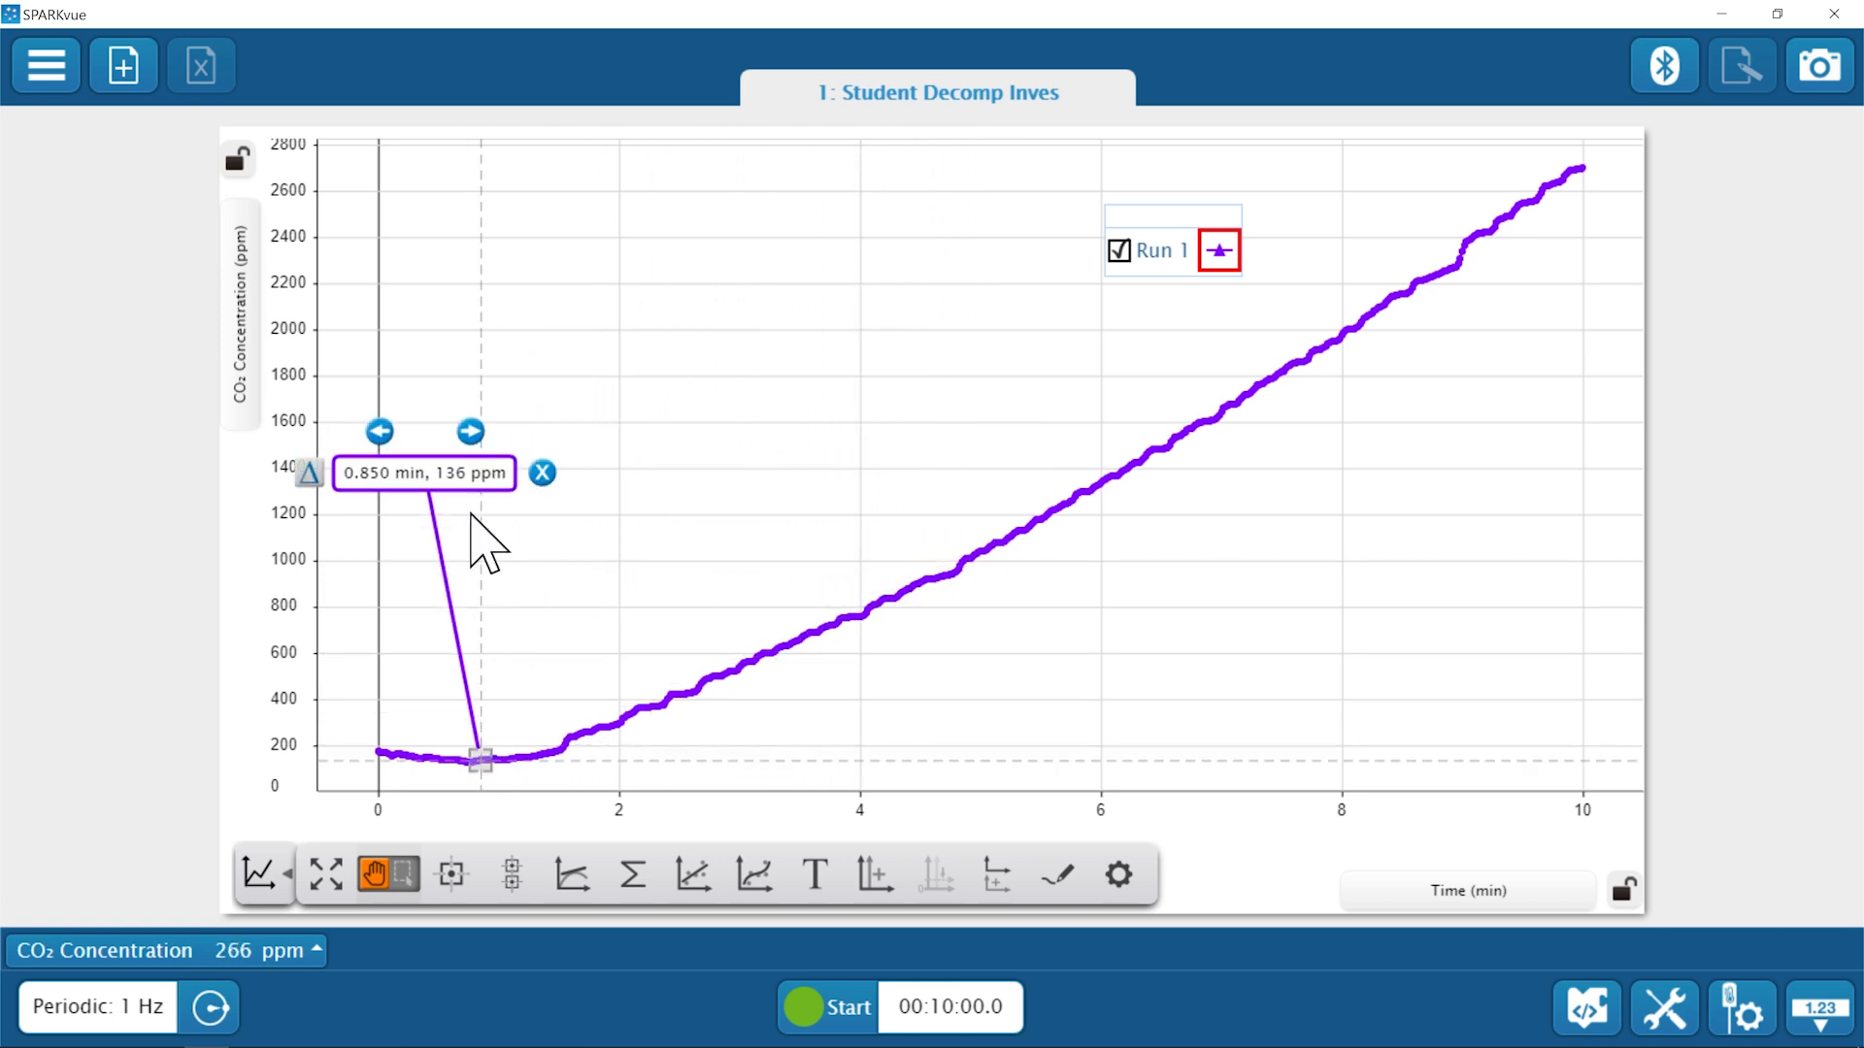
pyautogui.moveTo(456, 474); pyautogui.dragTo(511, 530)
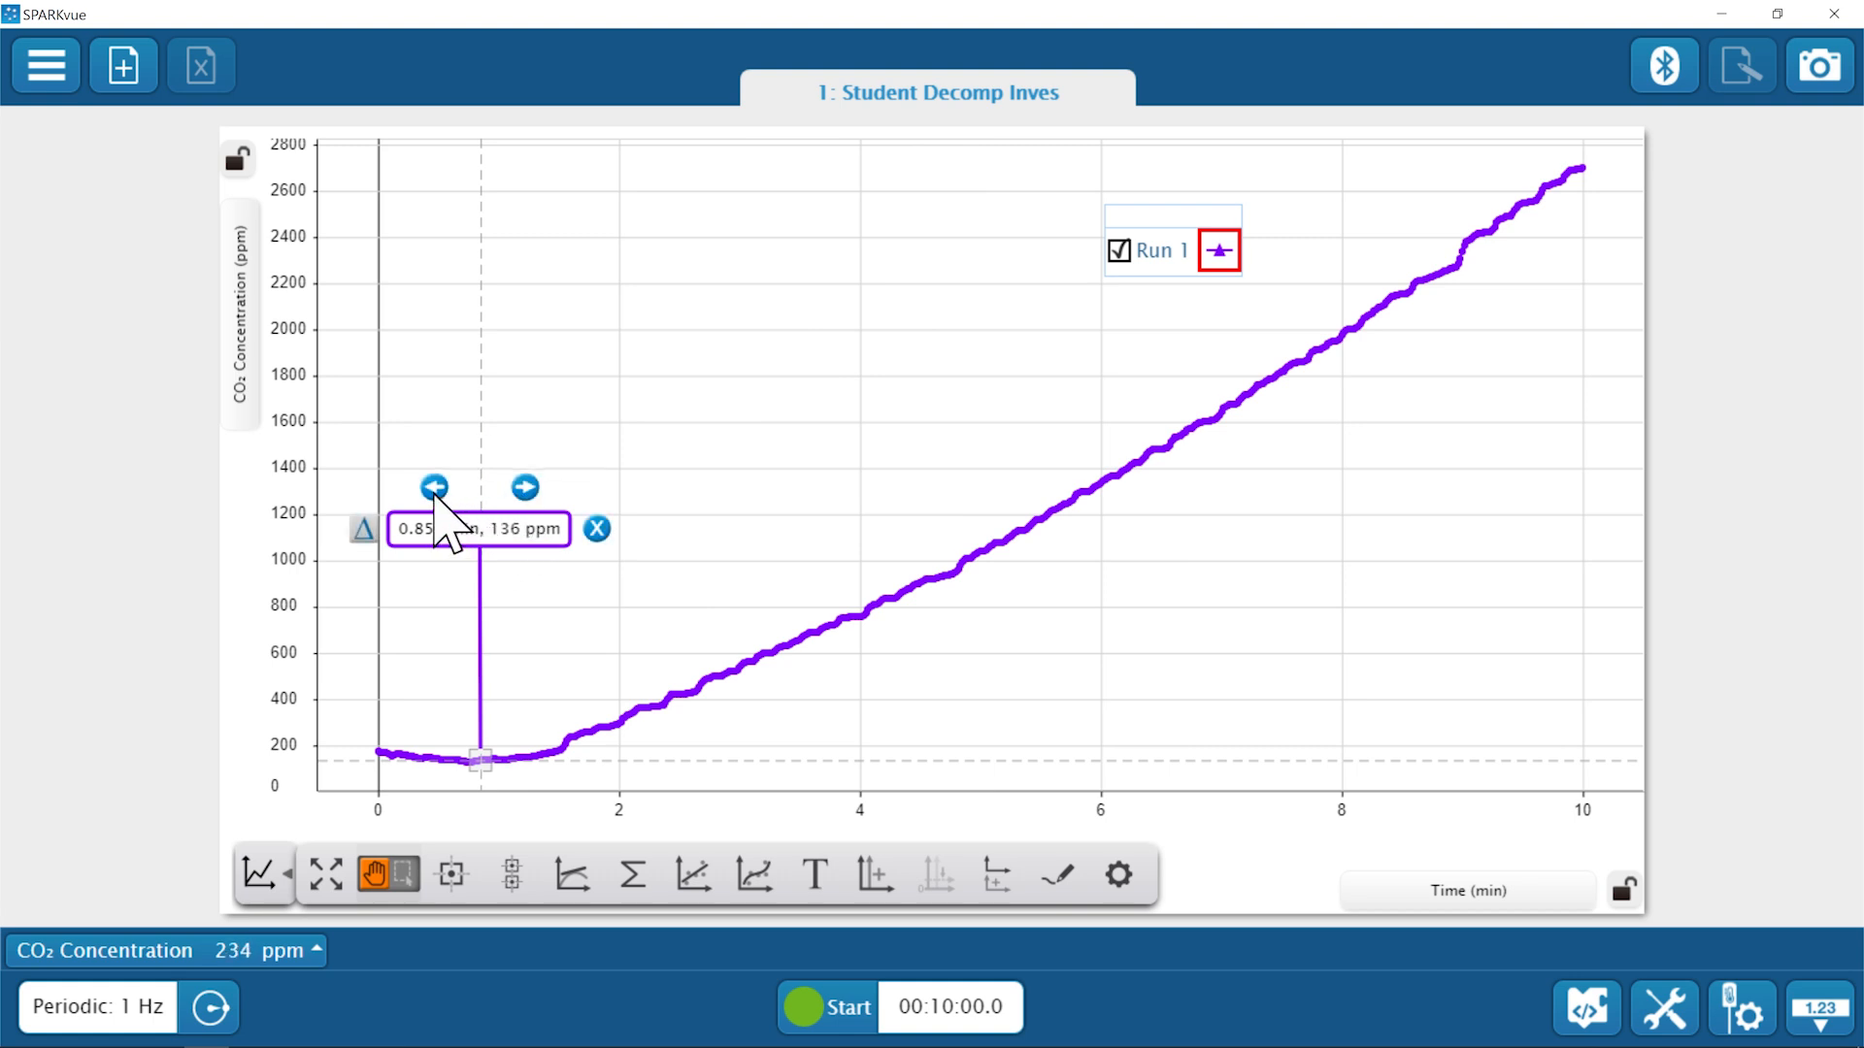
# Move the coordinate marker one data point at a time until it sits at 1.000 min.
pyautogui.click(525, 488)
pyautogui.click(526, 489)
pyautogui.click(525, 489)
pyautogui.click(525, 488)
pyautogui.click(525, 488)
pyautogui.click(526, 488)
pyautogui.click(525, 489)
pyautogui.click(526, 488)
pyautogui.click(525, 488)
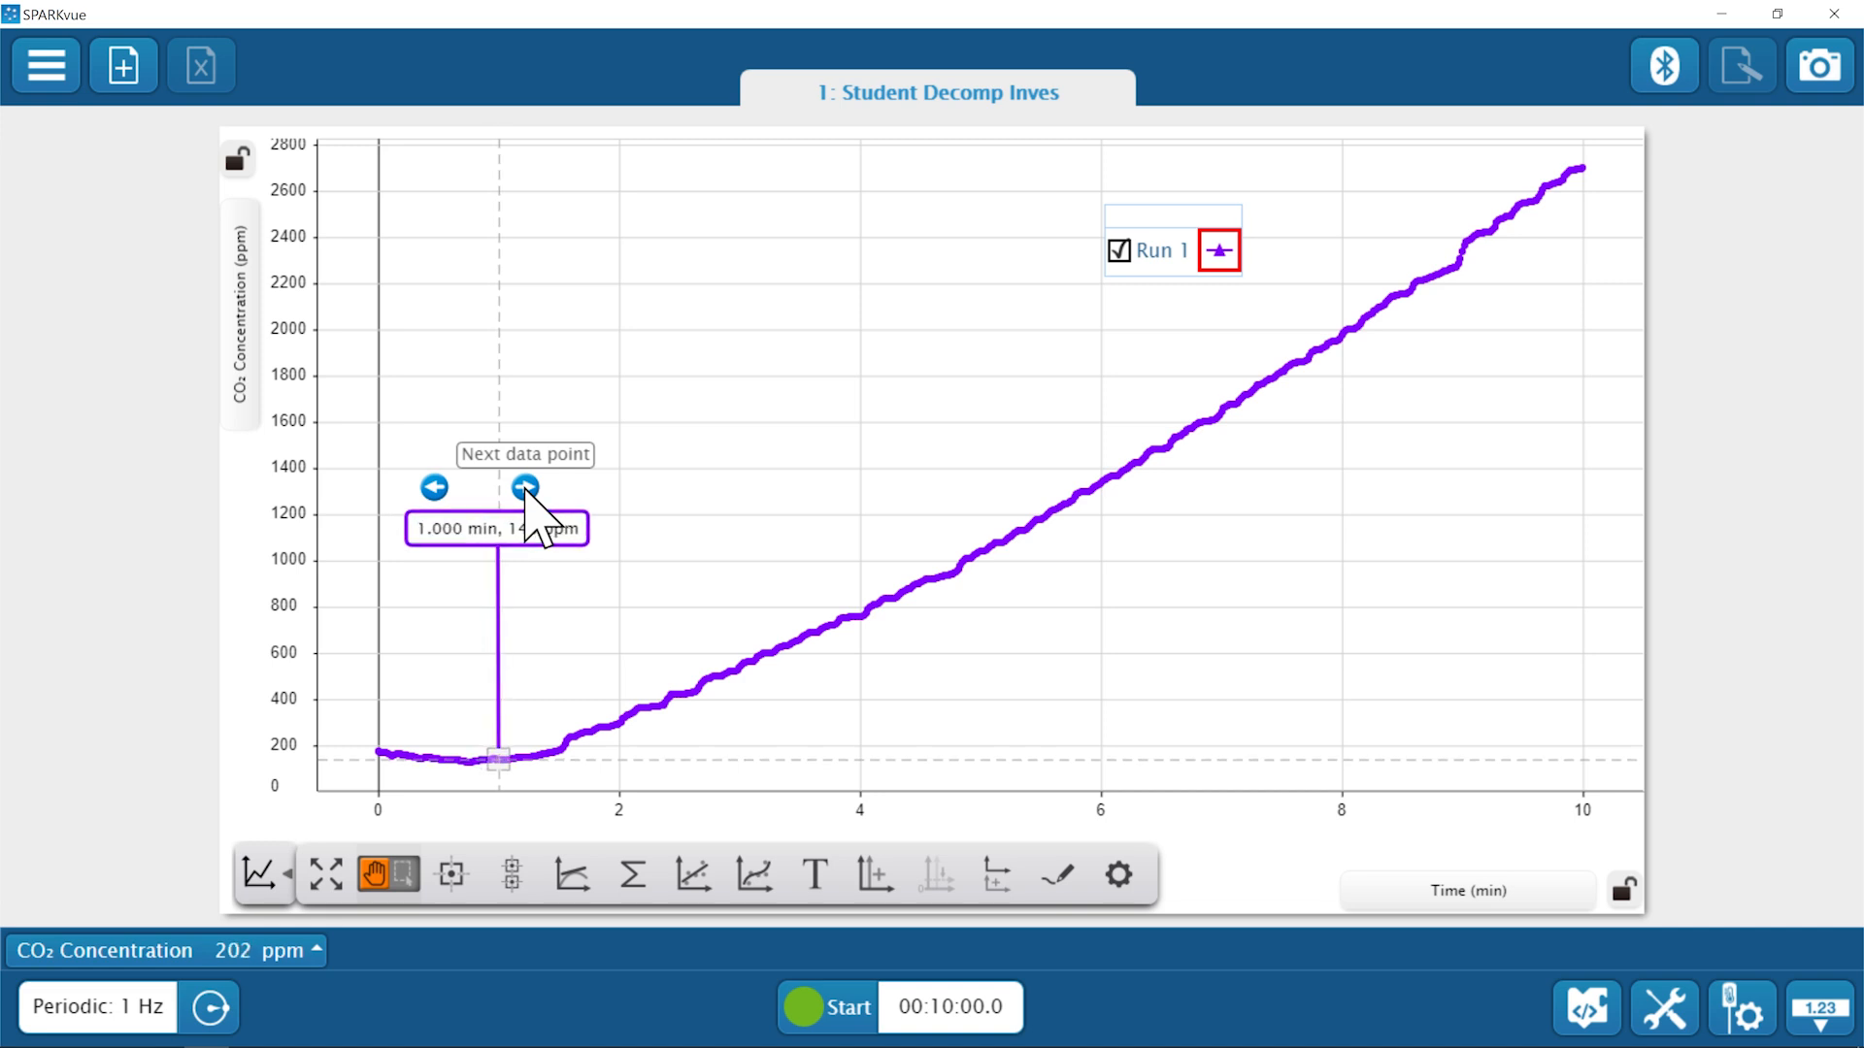
pyautogui.click(526, 488)
pyautogui.click(433, 488)
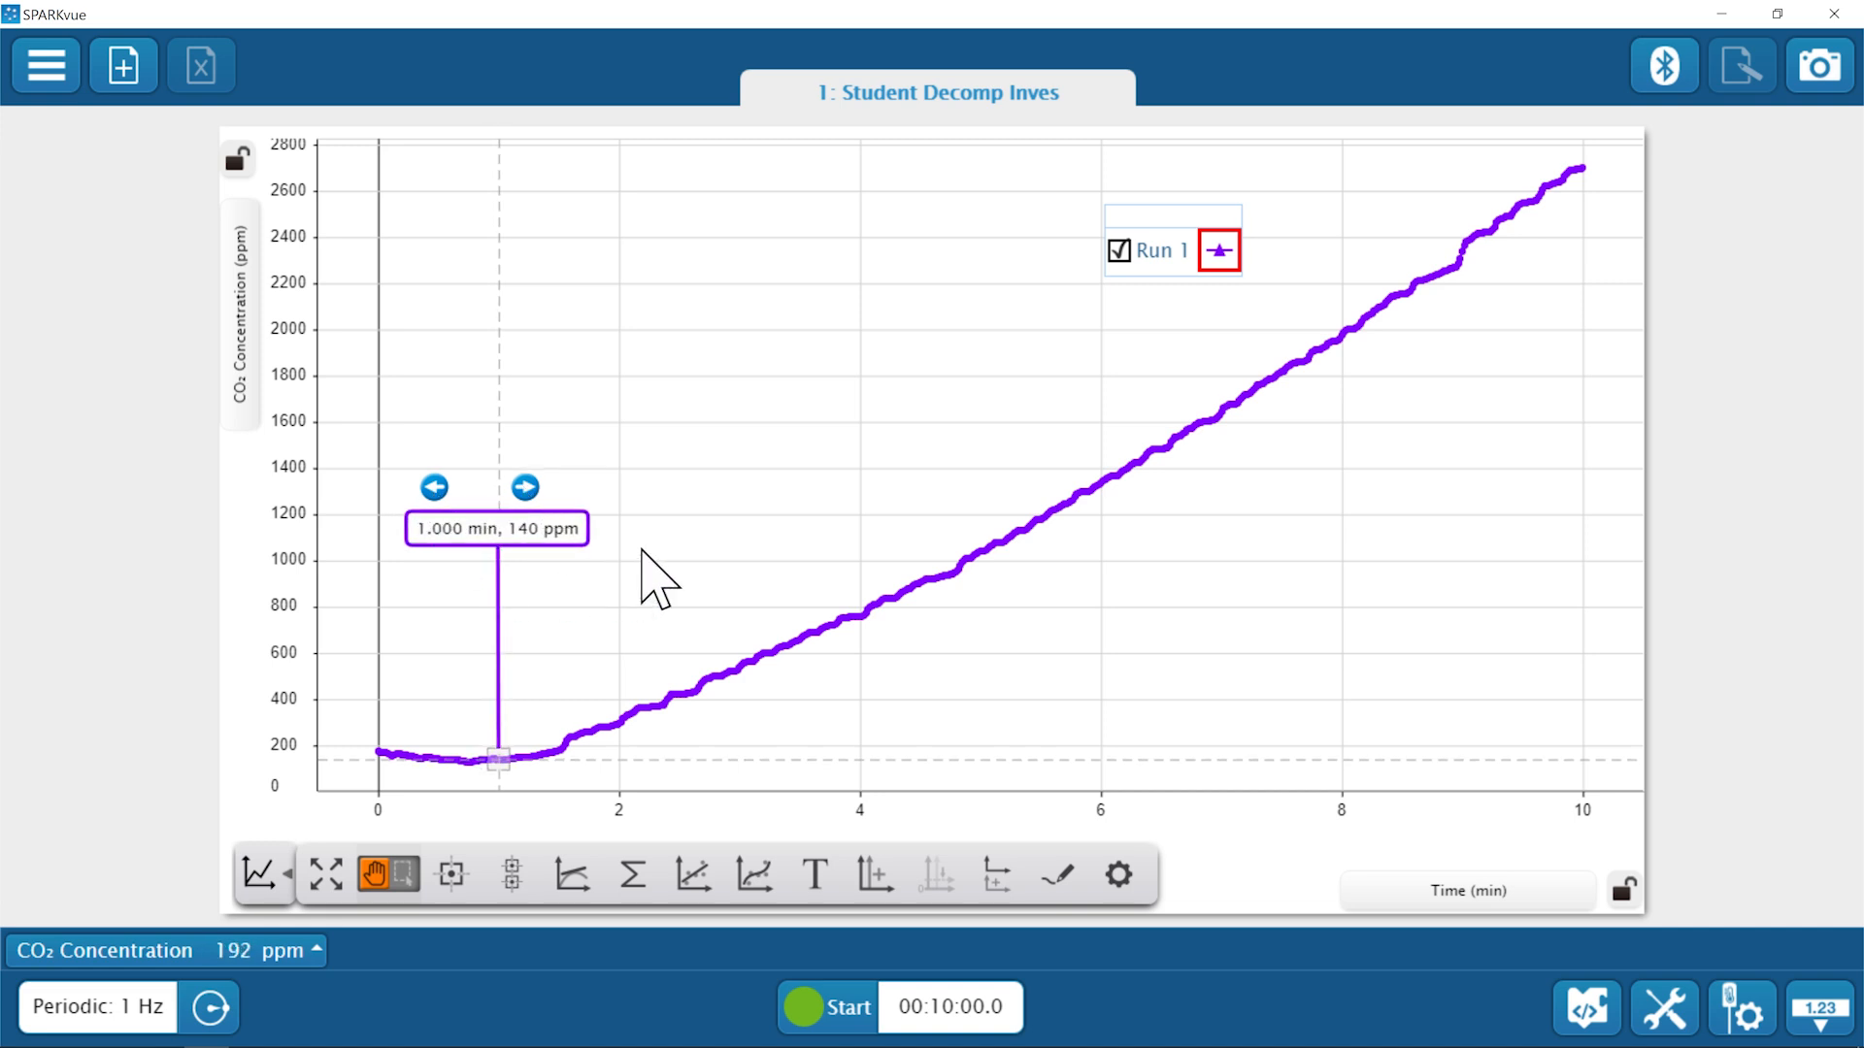
# Add a second coordinate marker to the CO₂ curve at 2.000 min, with its label above the curve.
pyautogui.click(452, 877)
pyautogui.moveTo(978, 554); pyautogui.dragTo(624, 715)
pyautogui.moveTo(643, 646); pyautogui.dragTo(694, 591)
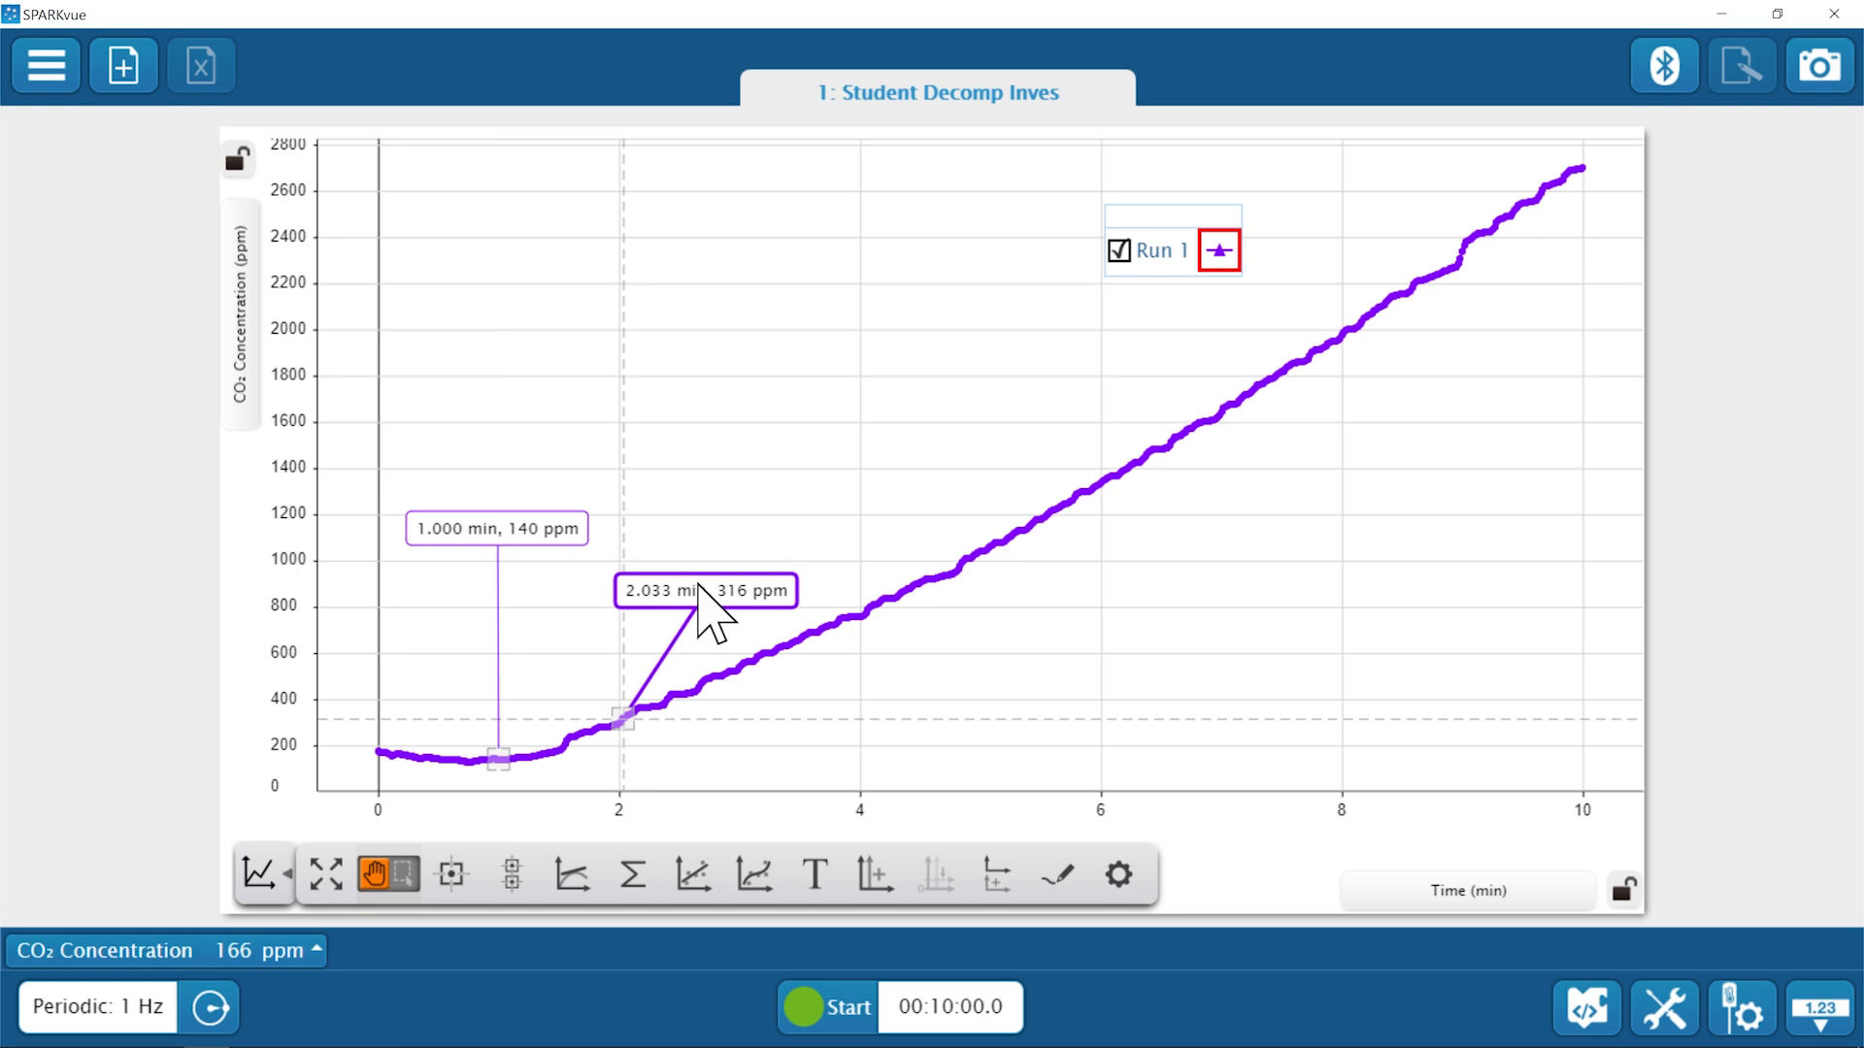
pyautogui.click(660, 551)
pyautogui.click(660, 550)
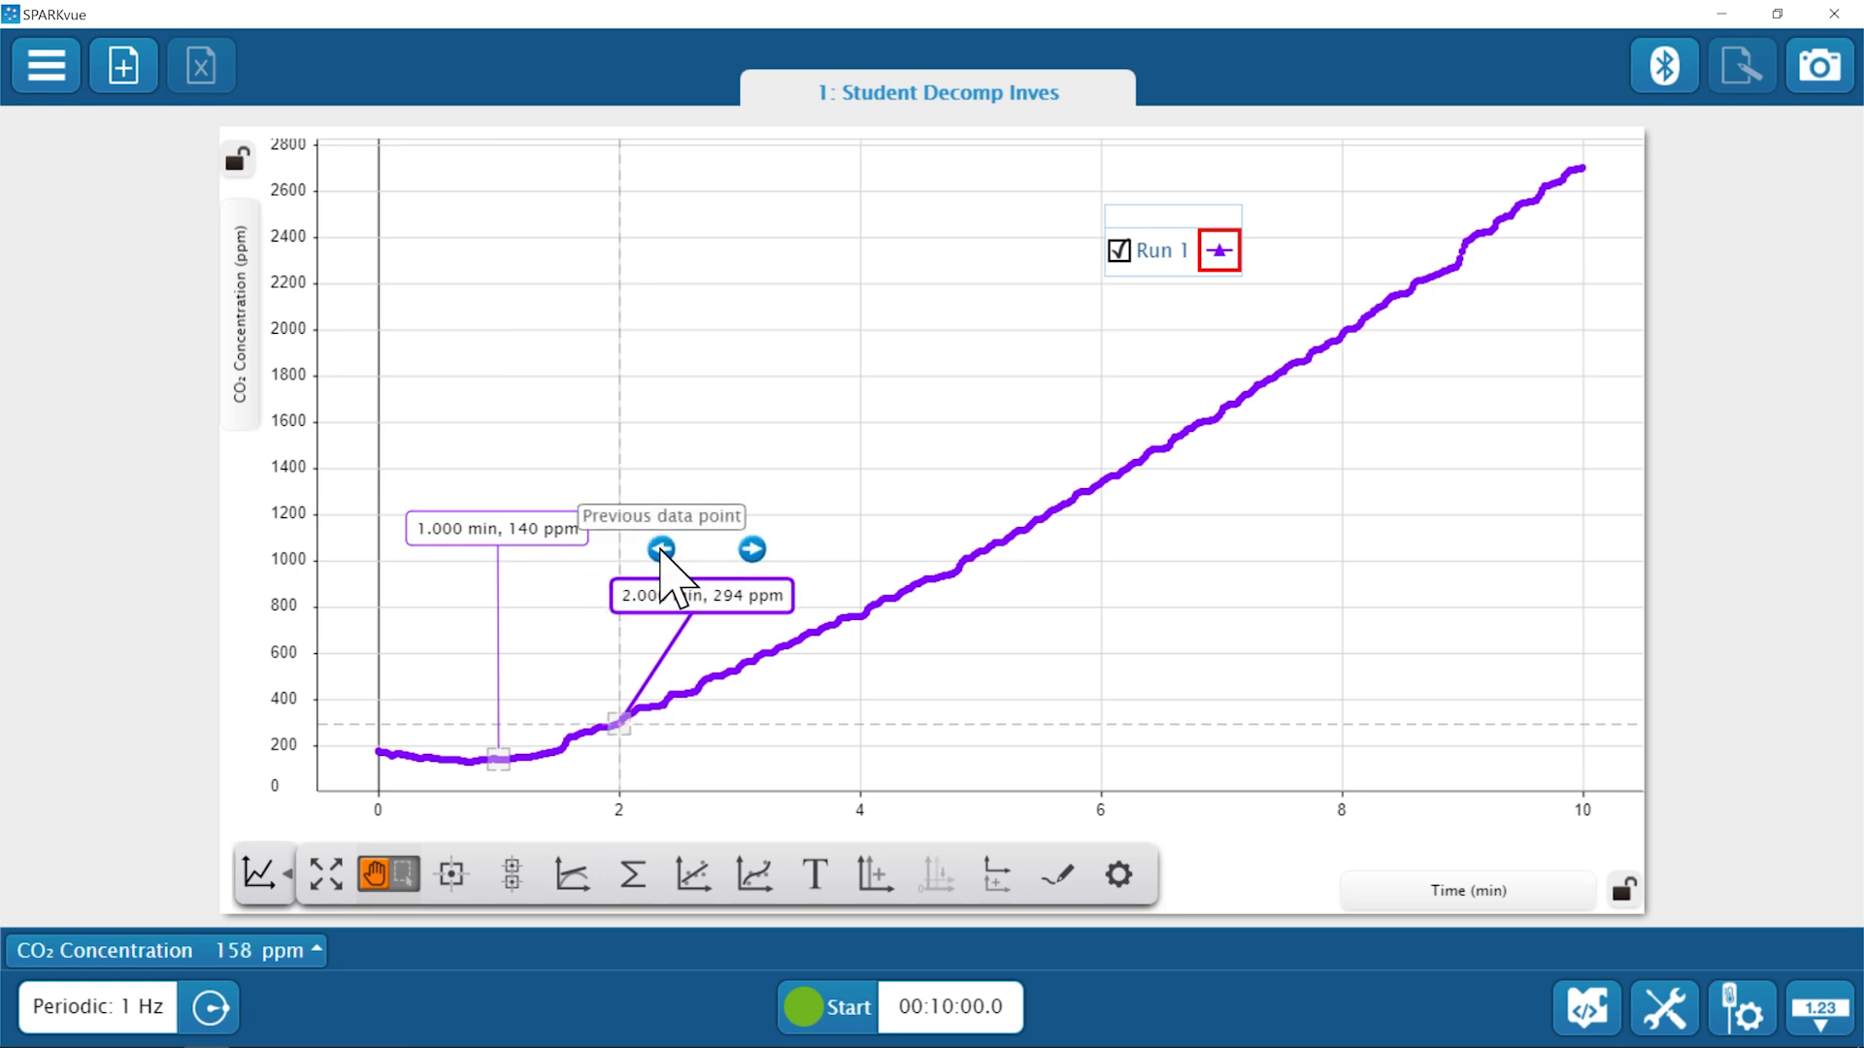
# Delete the coordinate marker at 2.000 min from the CO₂ curve.
pyautogui.click(757, 716)
pyautogui.click(767, 610)
pyautogui.click(817, 594)
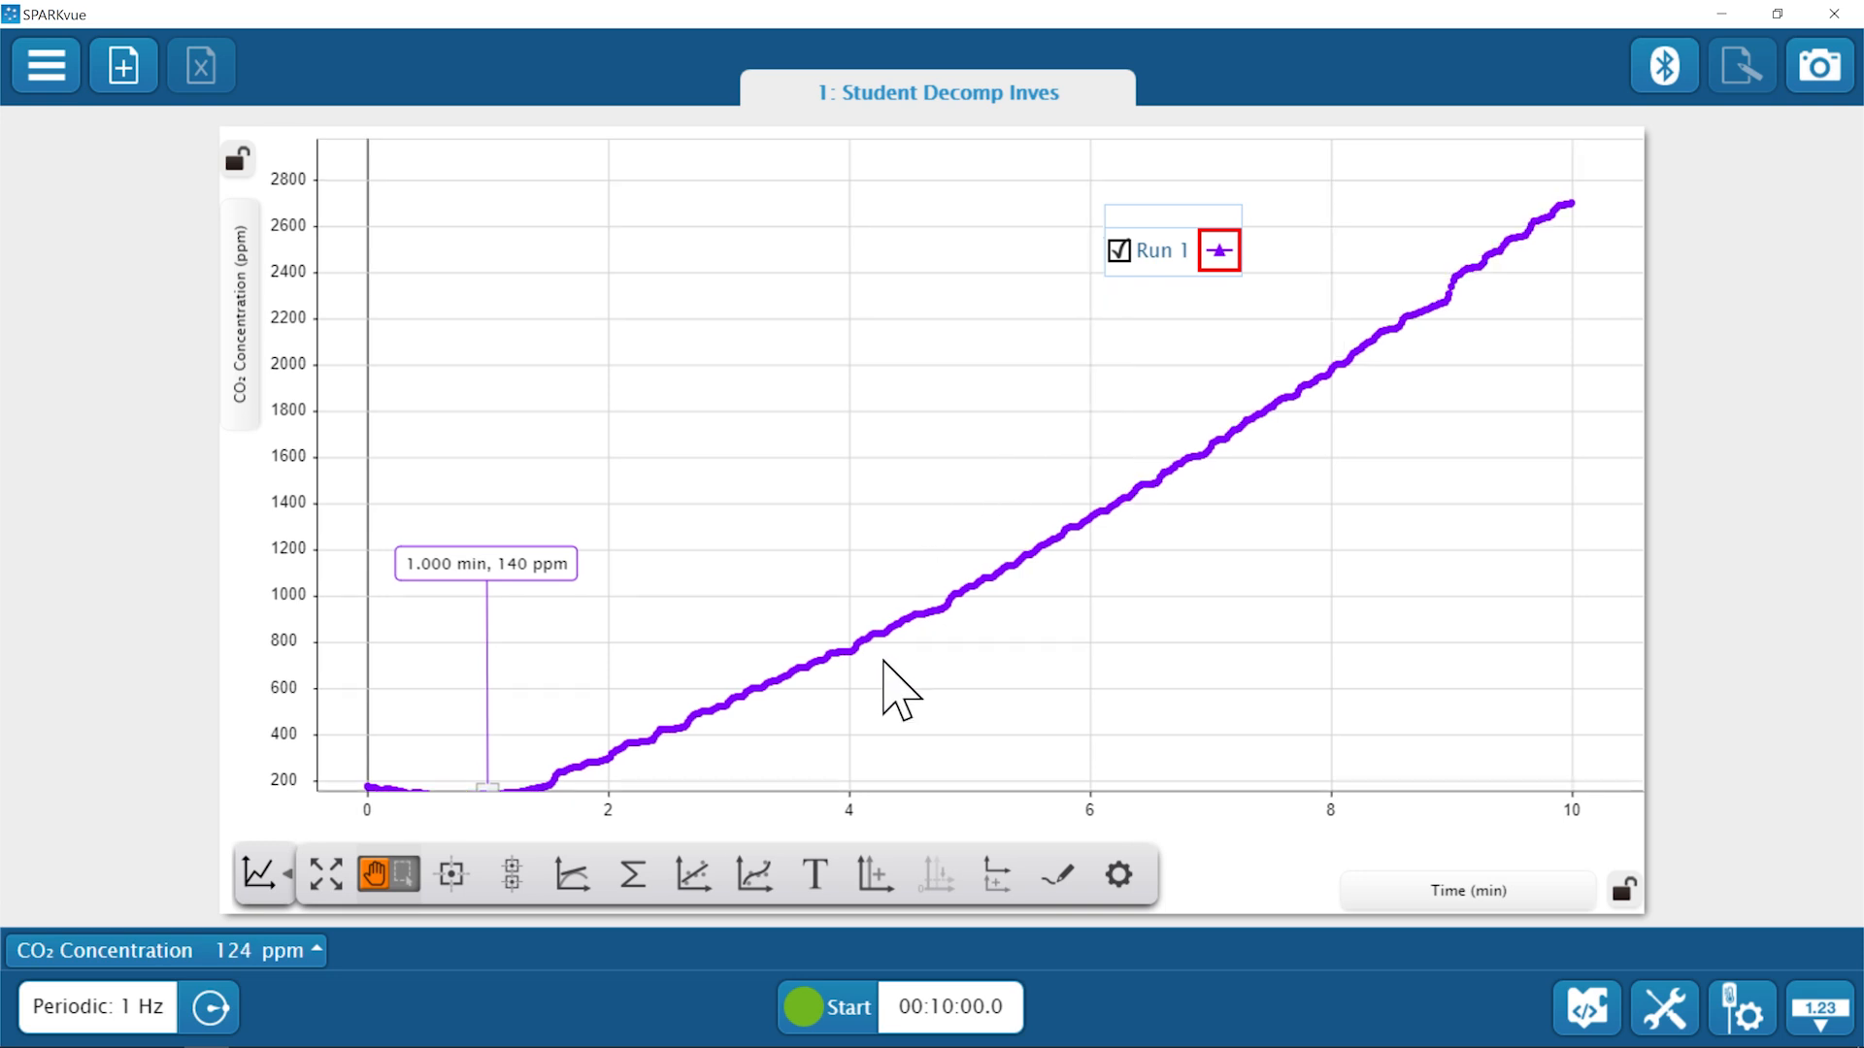
# Record a second CO₂ run of about 30 seconds and show Run 1 together with Run 2 on the graph.
pyautogui.click(802, 1008)
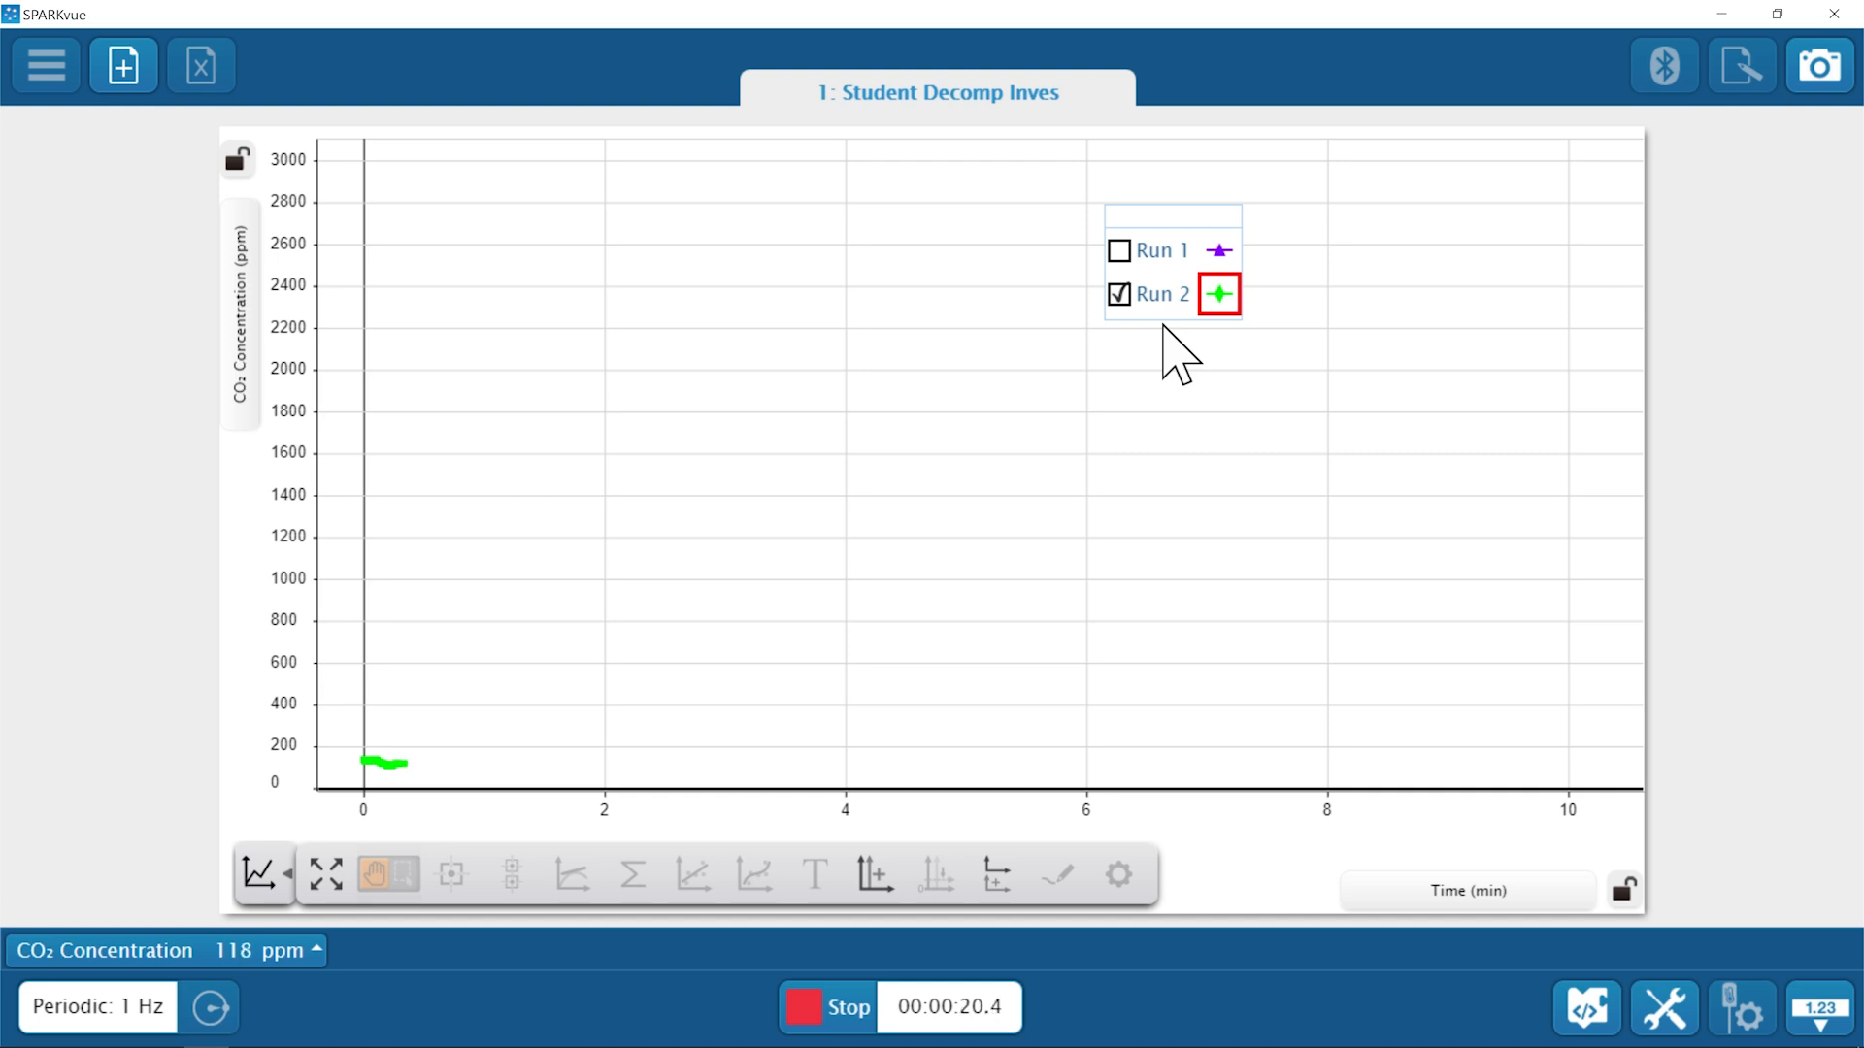
pyautogui.click(1119, 251)
pyautogui.click(1119, 294)
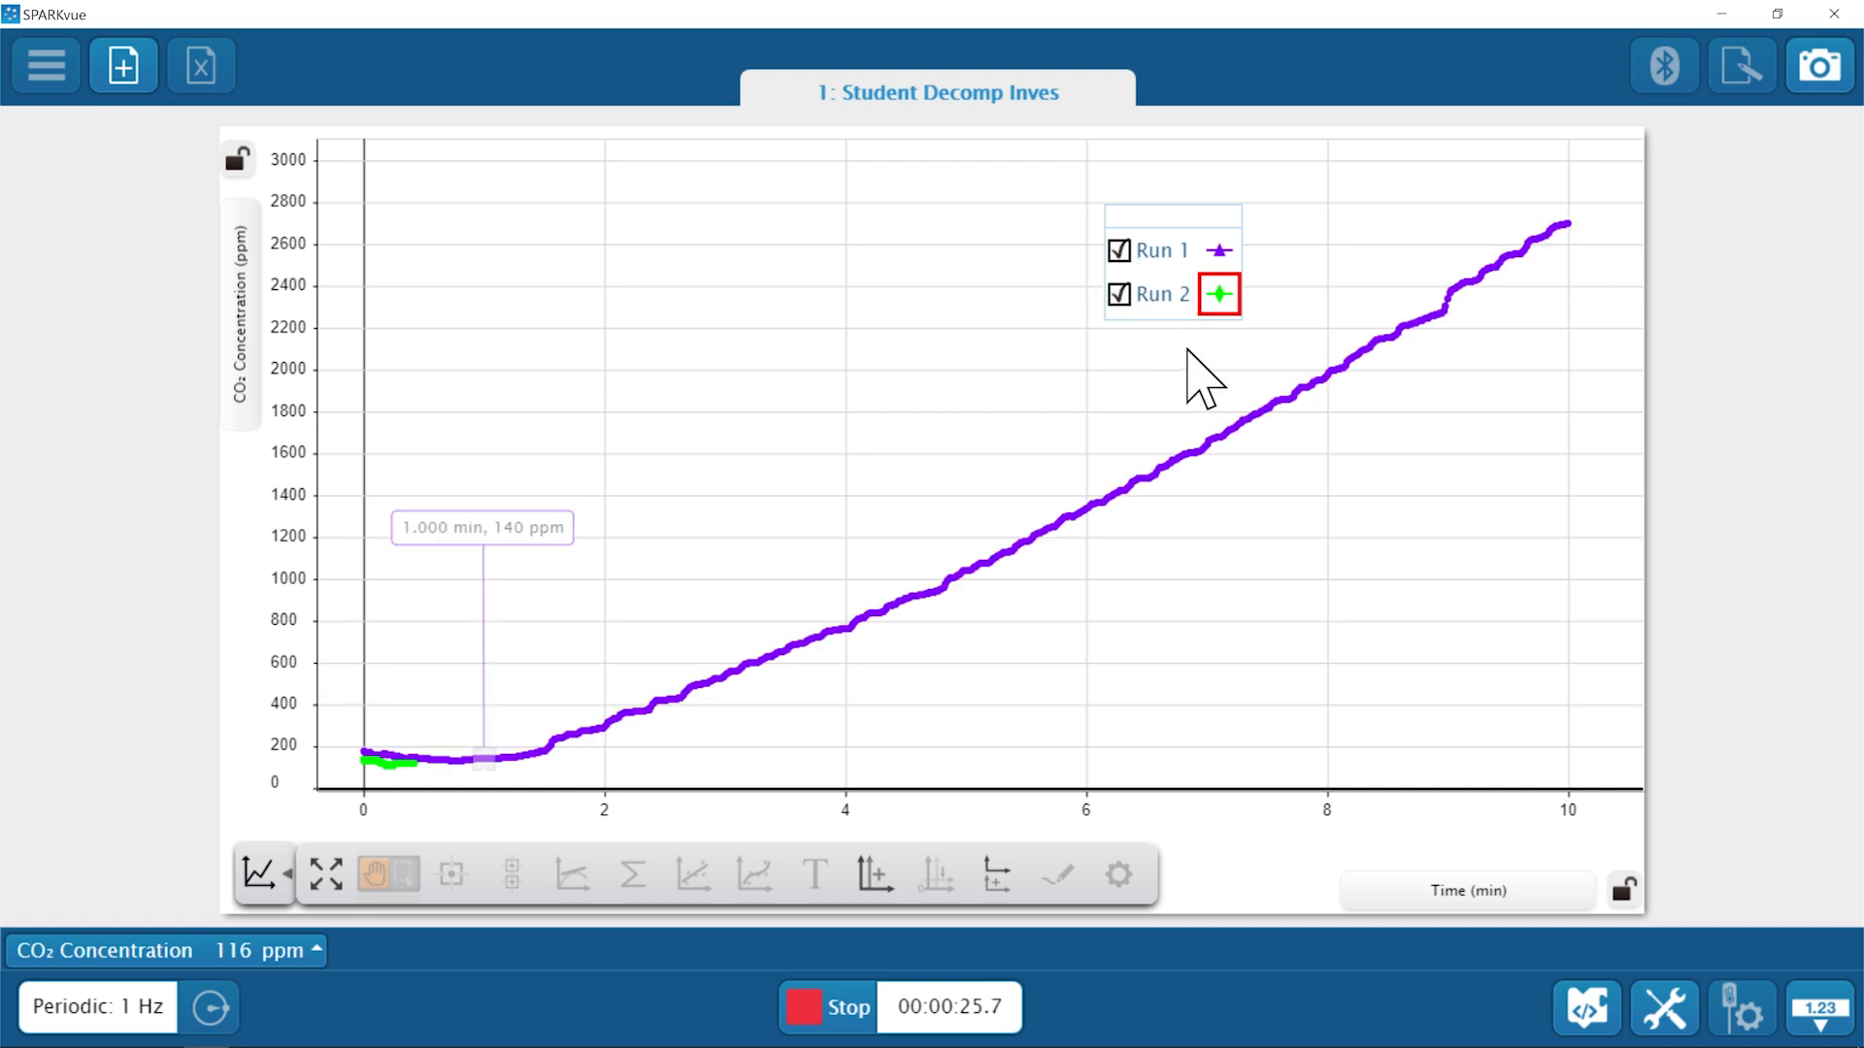
pyautogui.click(802, 1004)
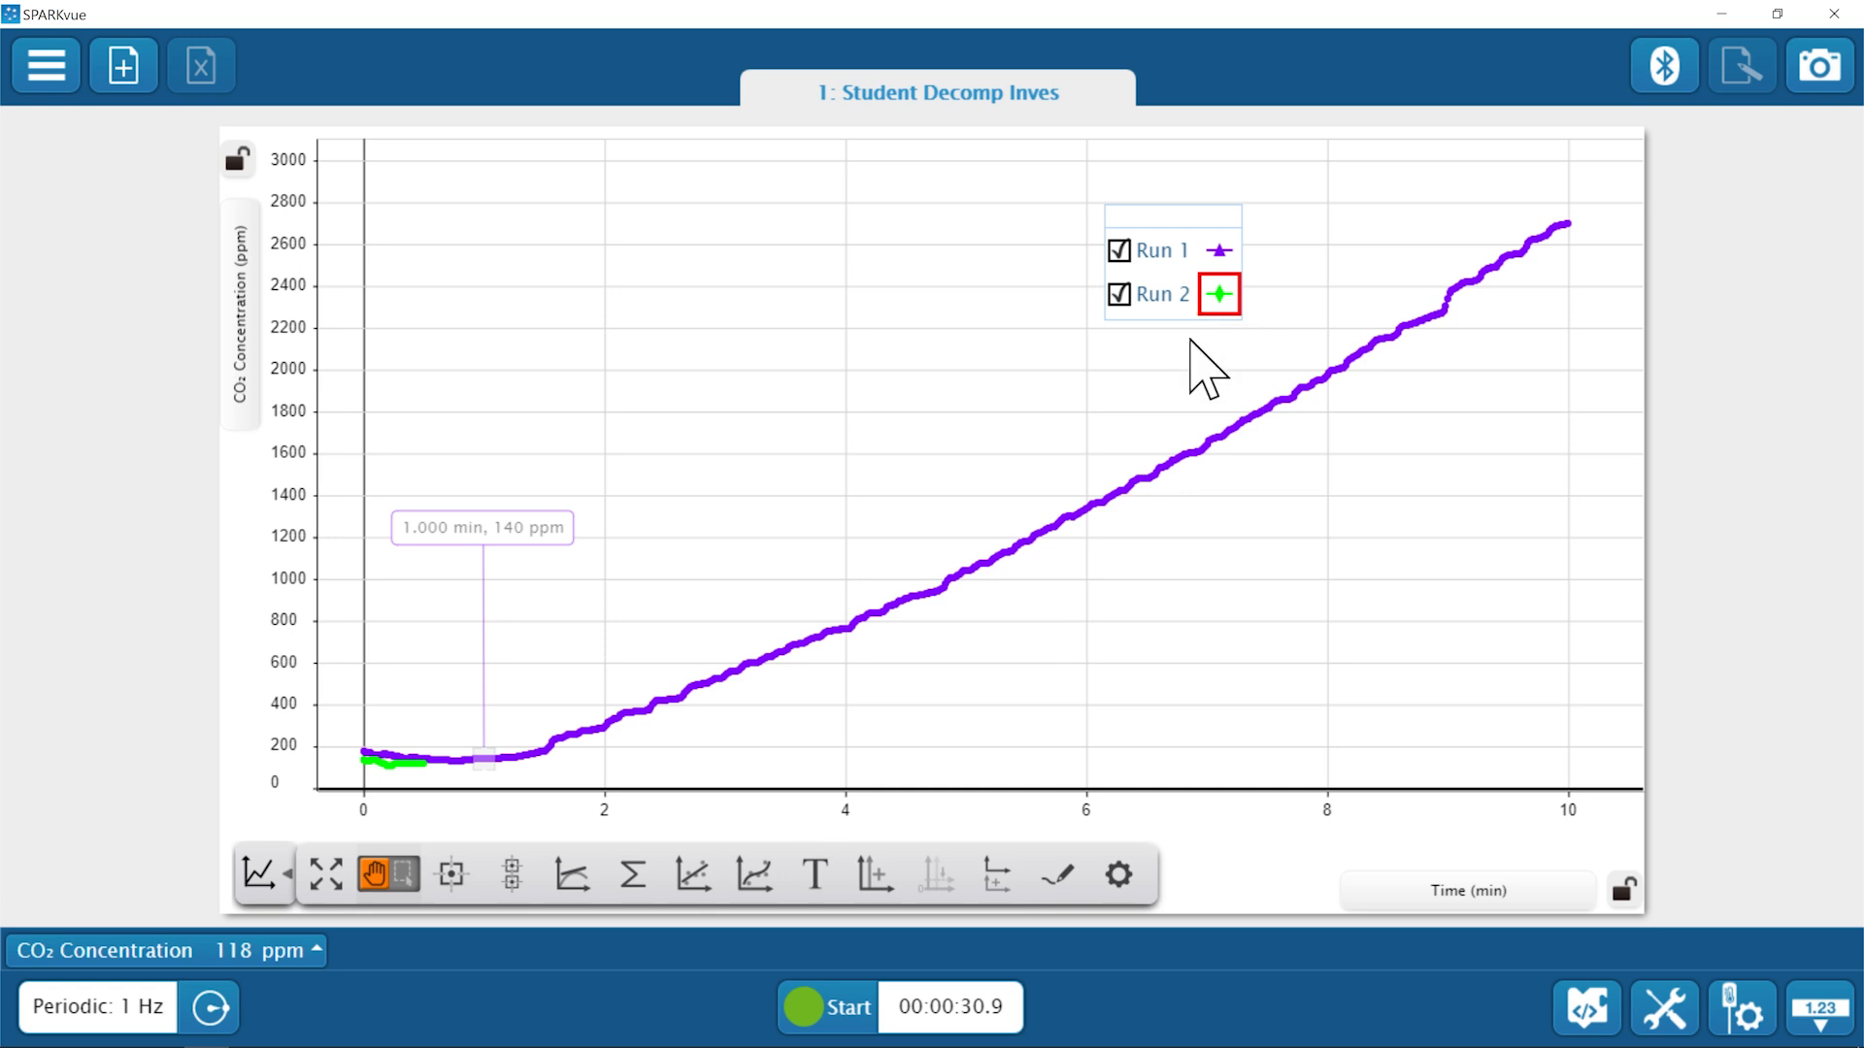
# Add a coordinate marker to Run 2 at 0.250 min and another to Run 1 at 5.133 min.
pyautogui.click(451, 874)
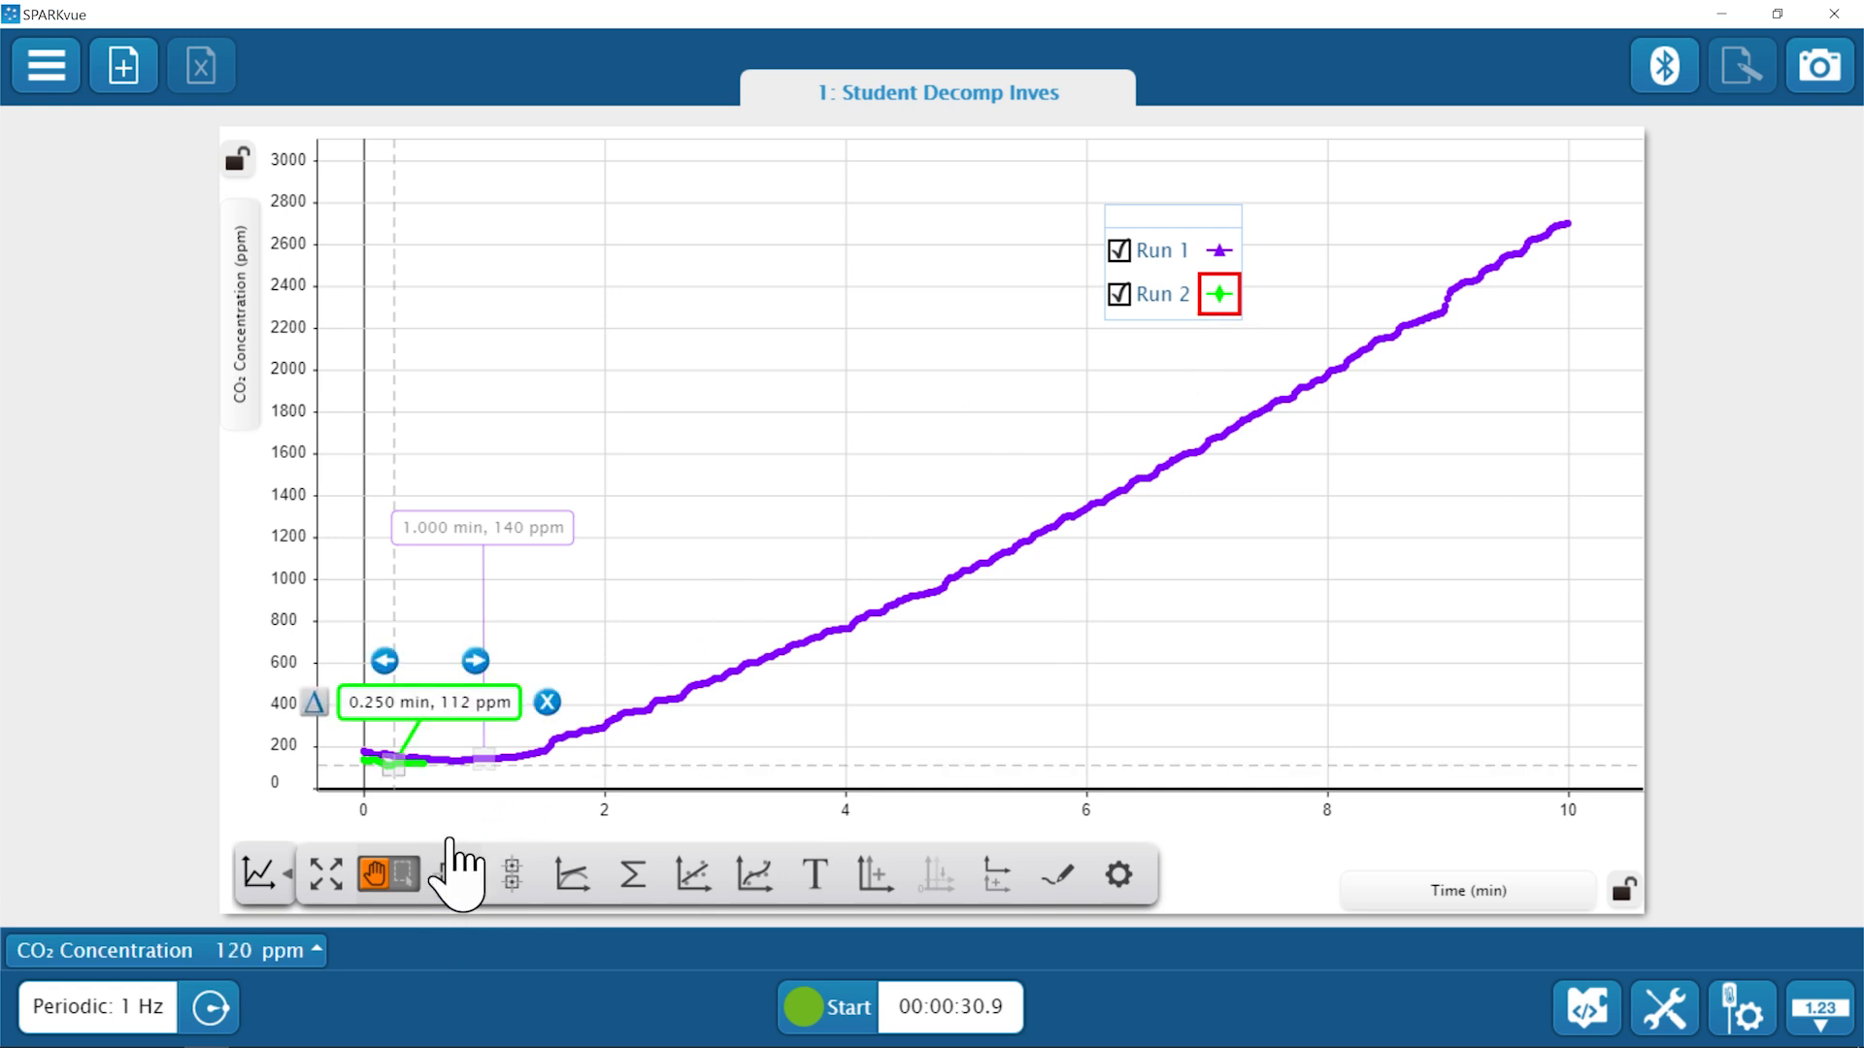
pyautogui.moveTo(463, 714); pyautogui.dragTo(456, 691)
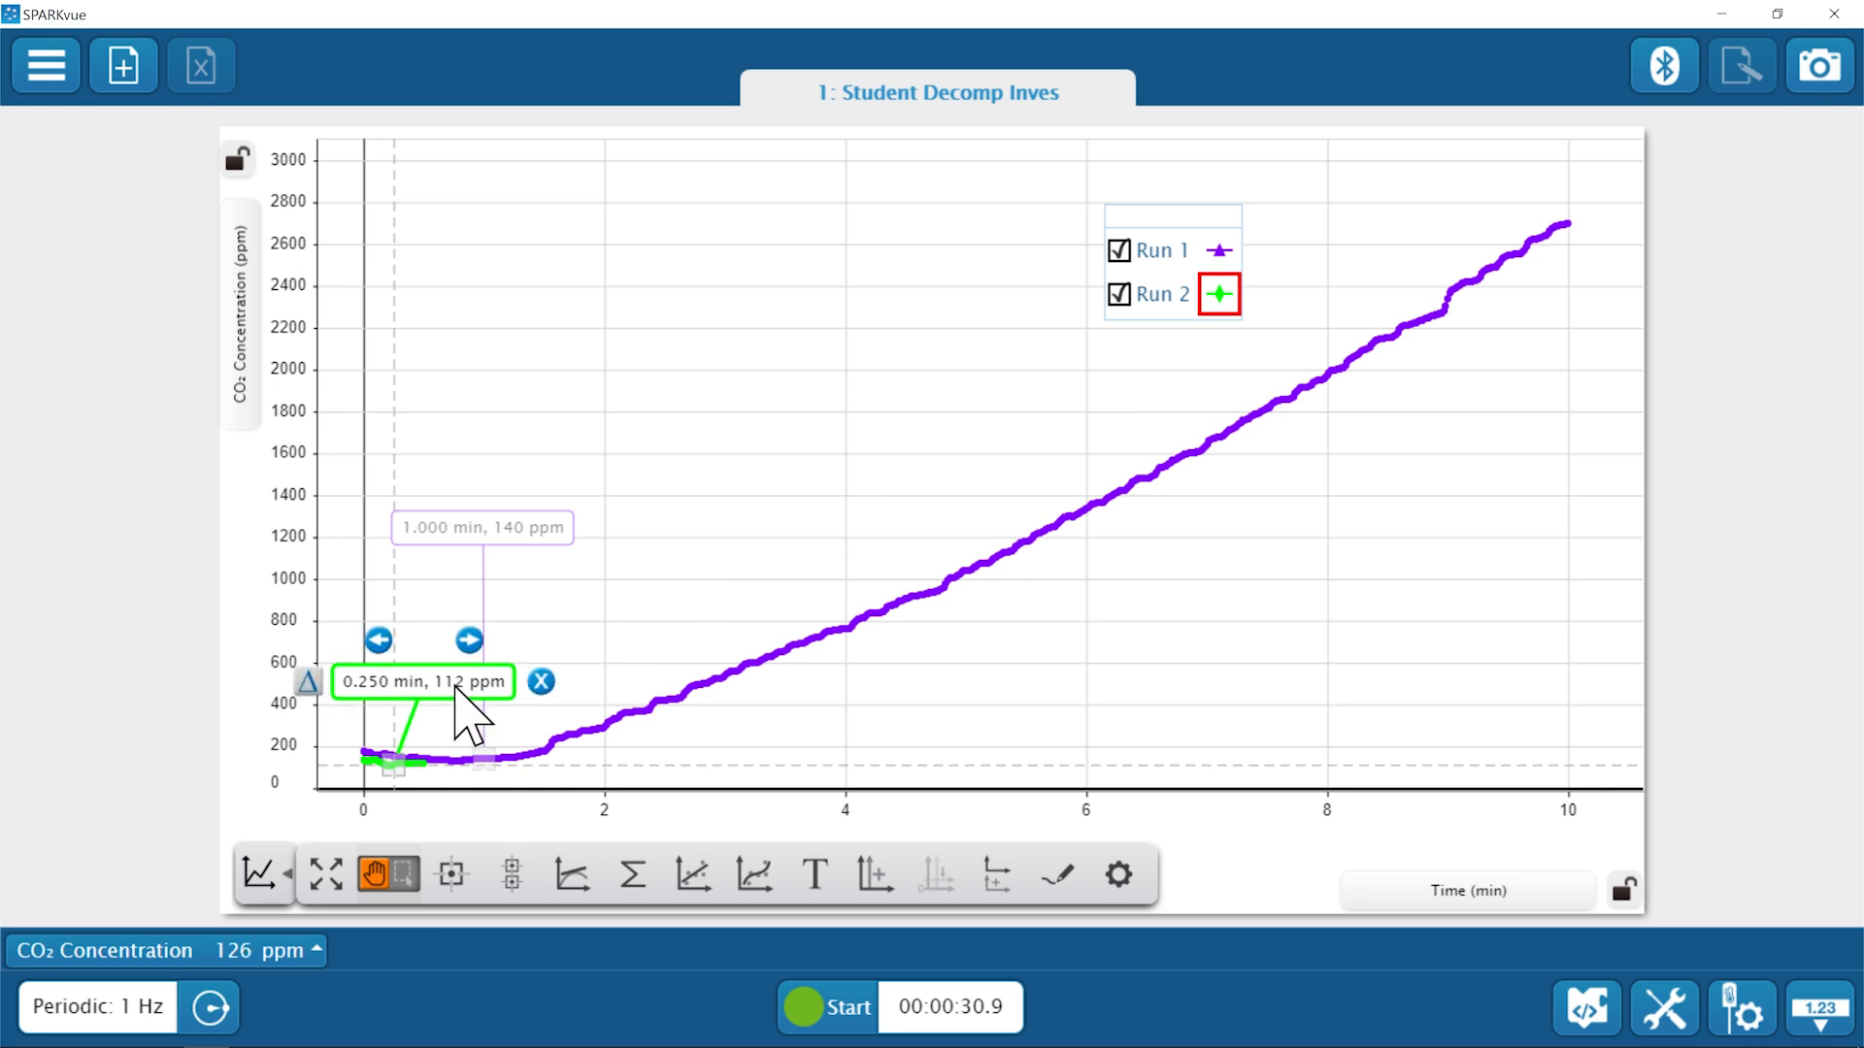
pyautogui.click(1219, 251)
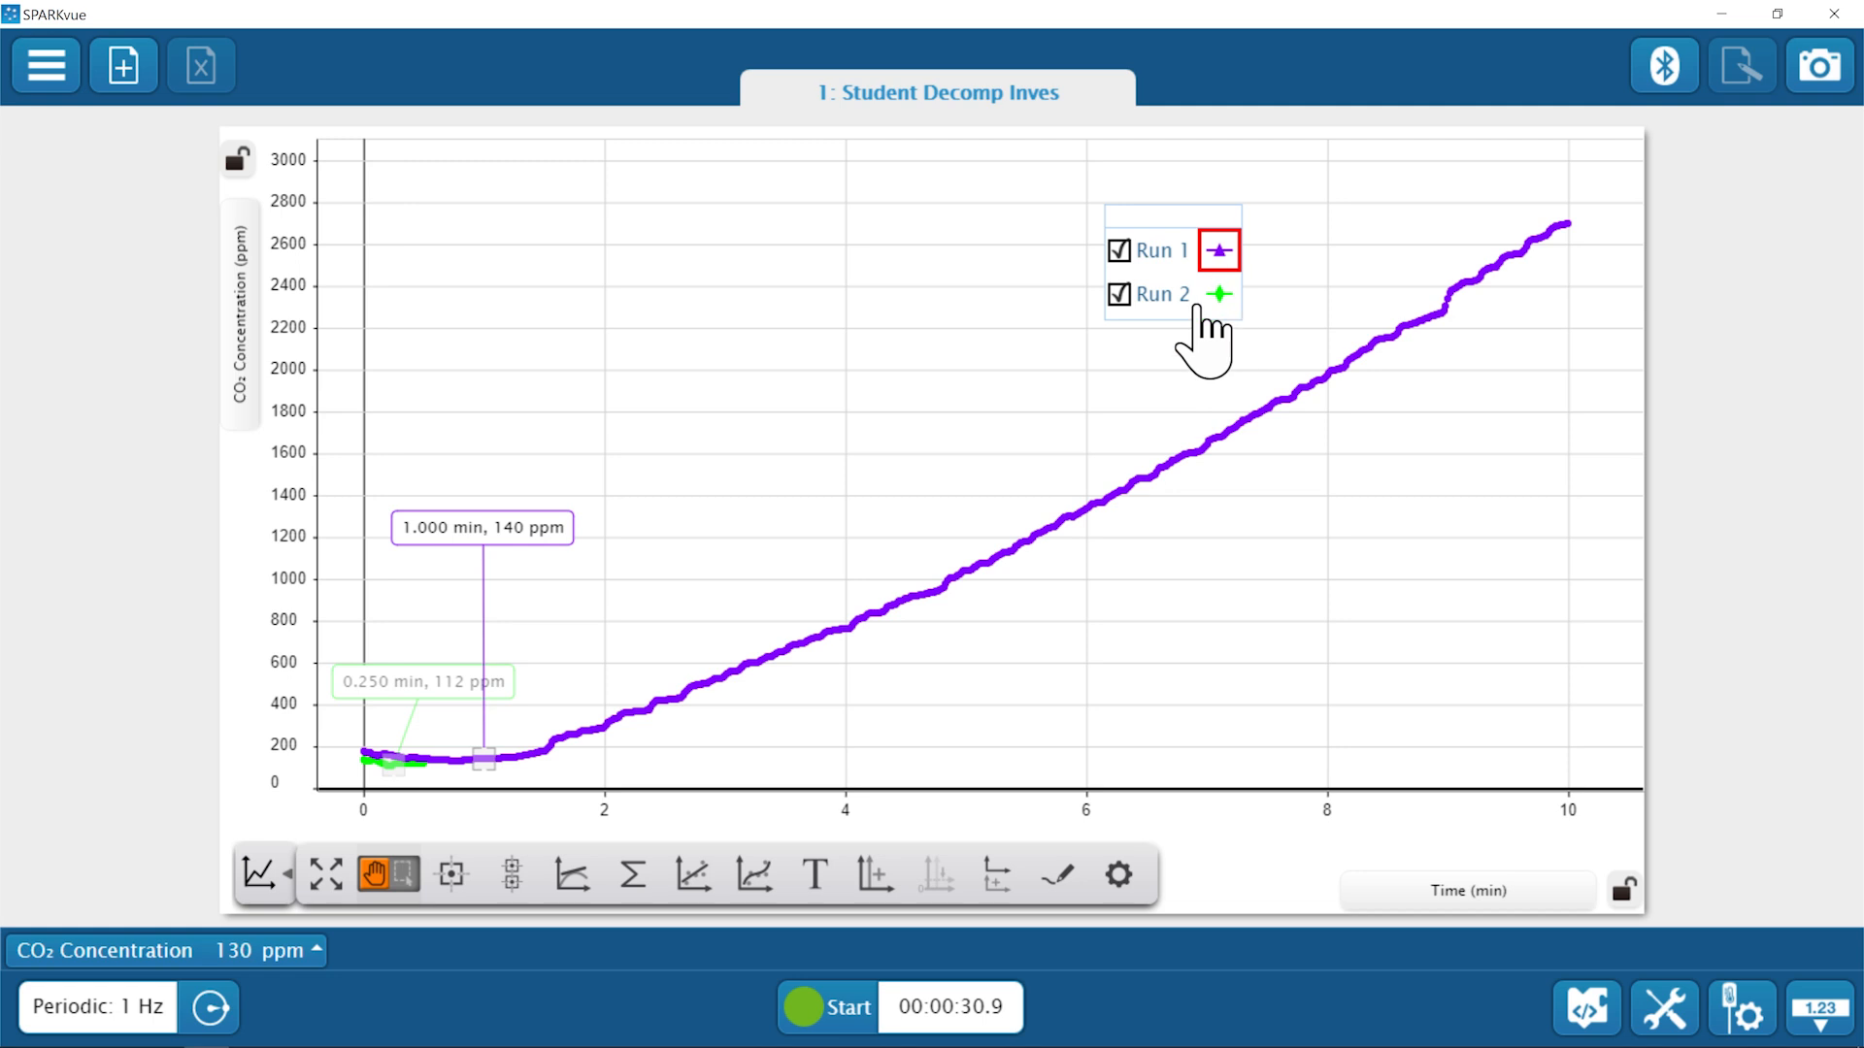
pyautogui.click(450, 875)
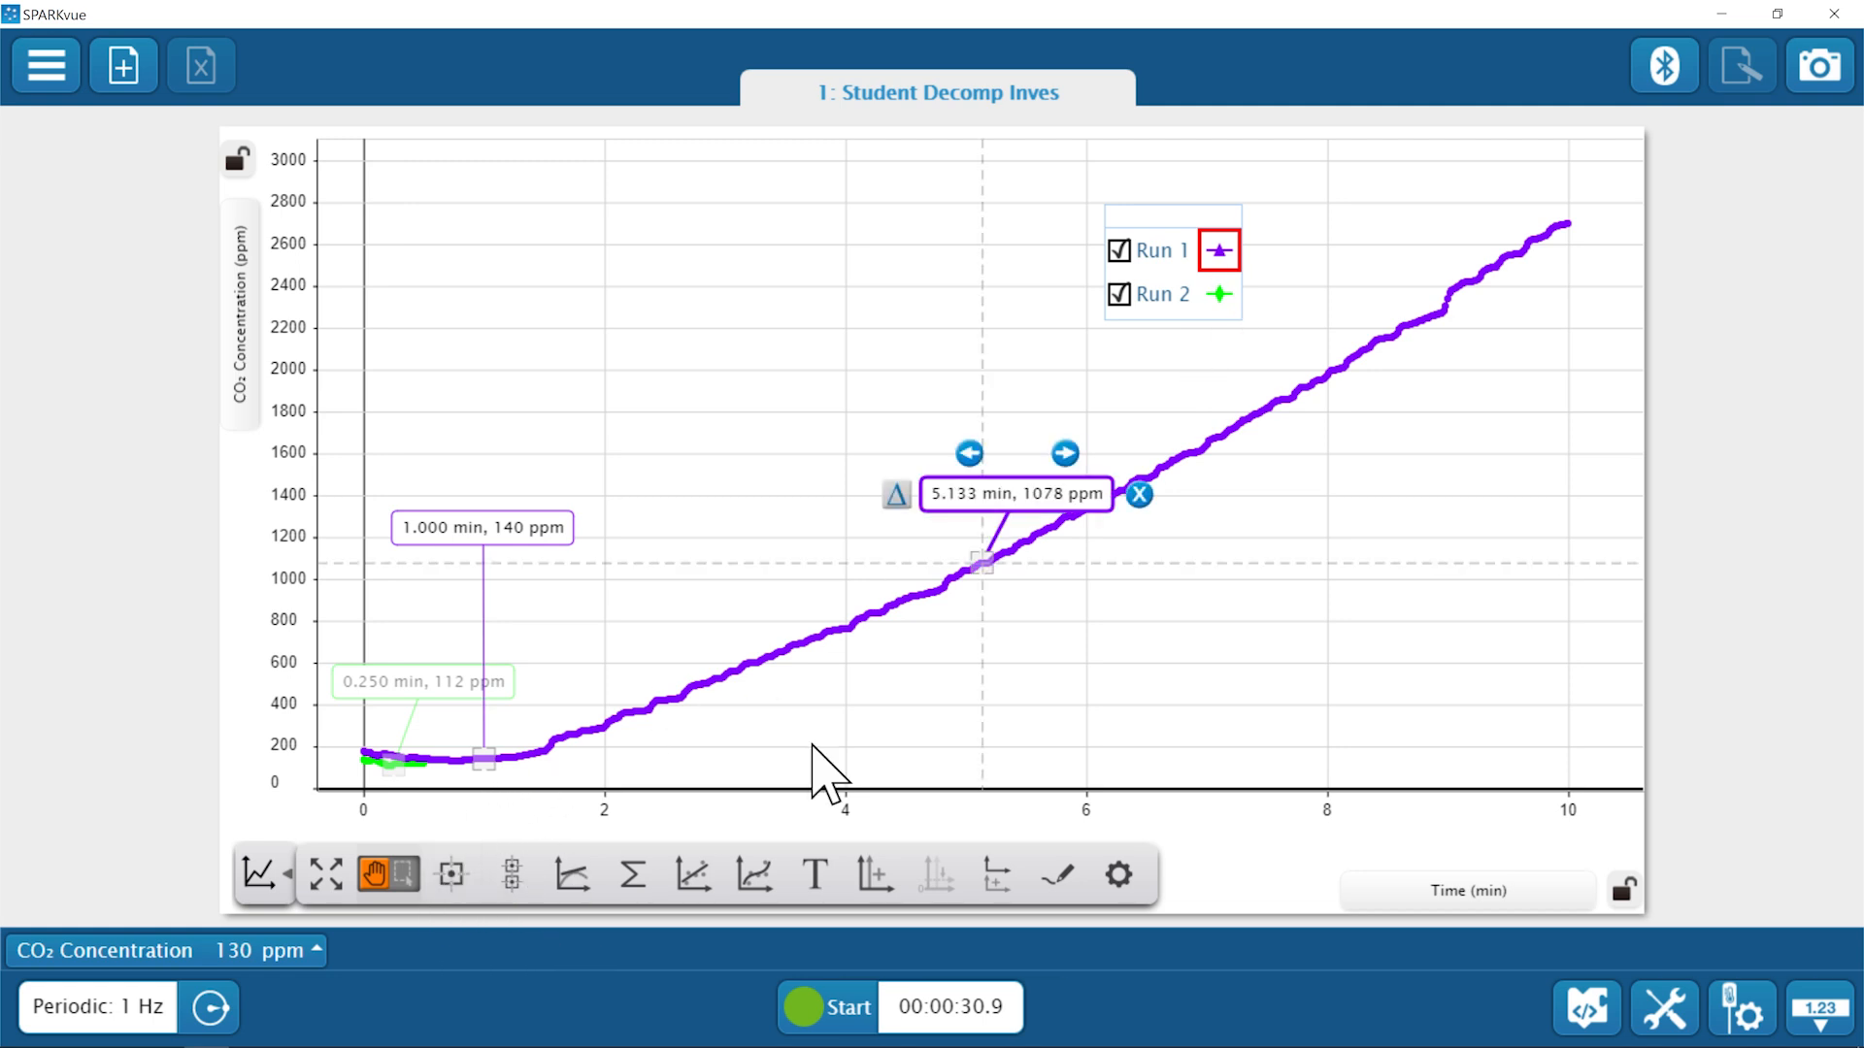
pyautogui.moveTo(1046, 499); pyautogui.dragTo(1020, 485)
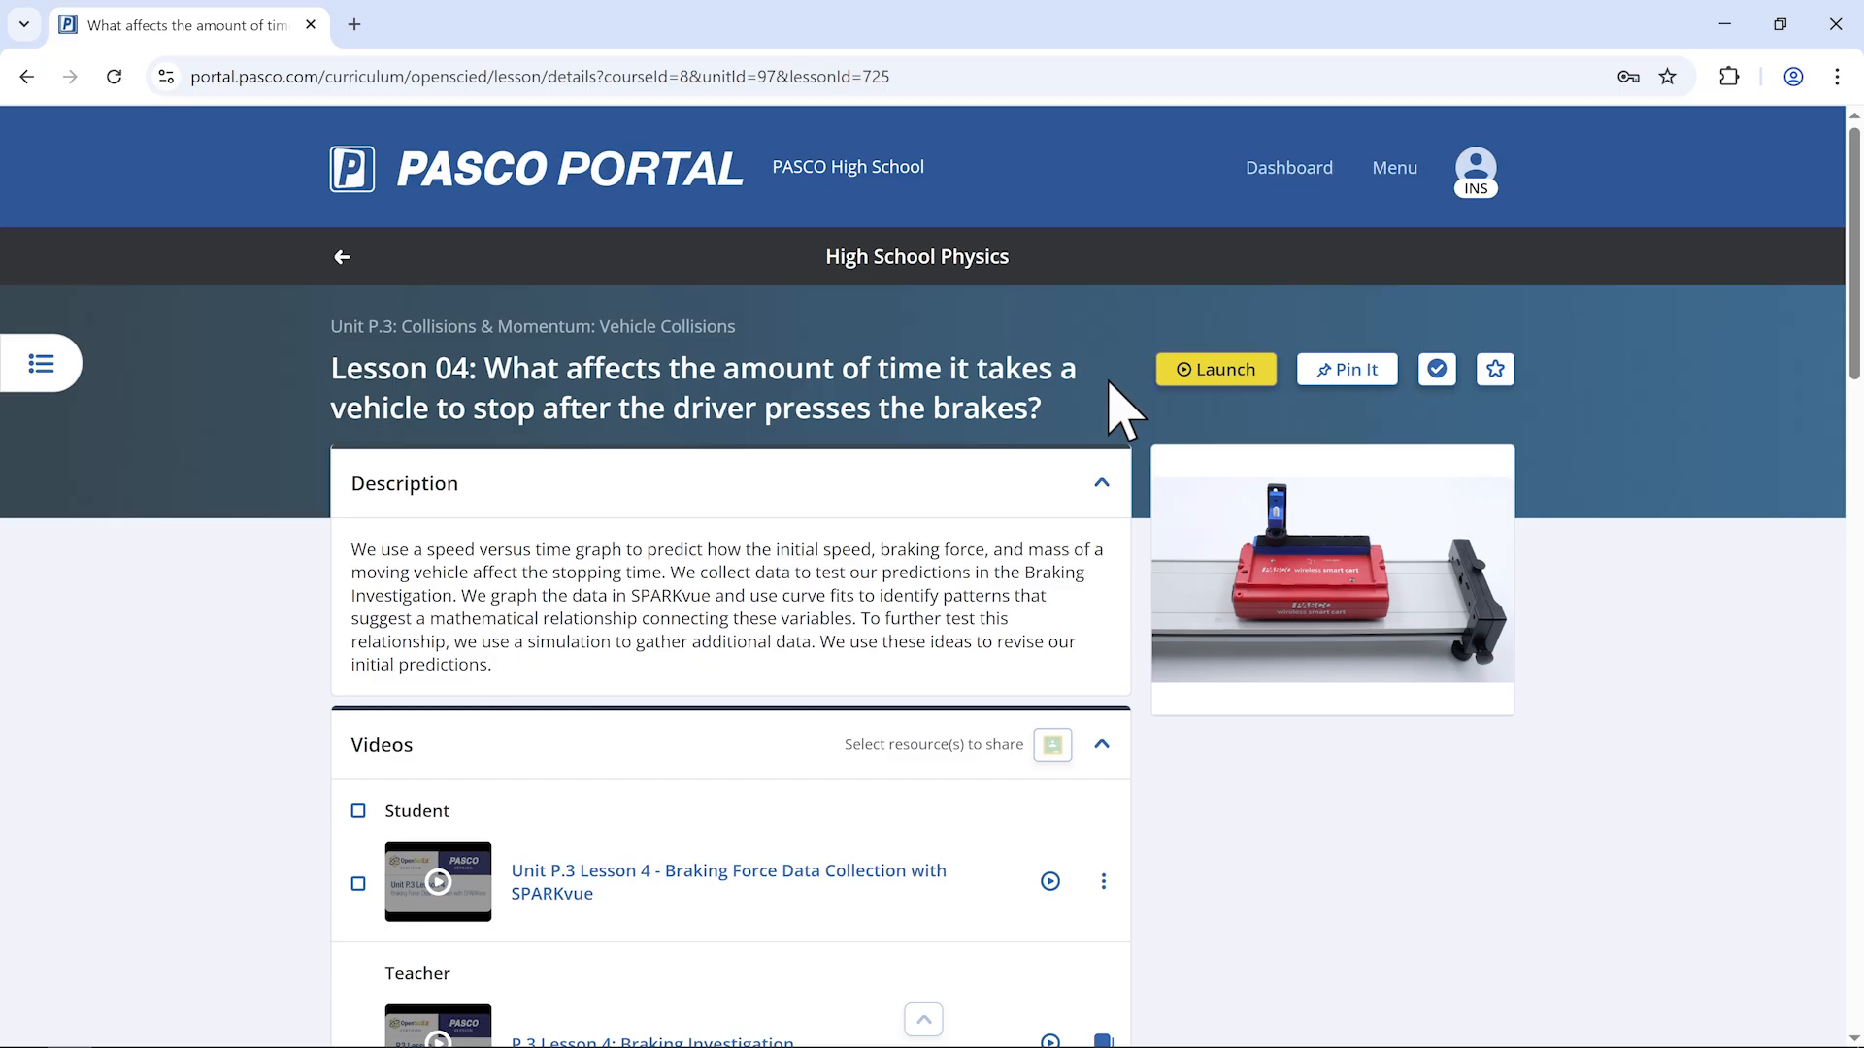
# On the PASCO Portal page for physics Lesson 04, download the assignment "SPARKvue file: Braking Investigation".
pyautogui.scroll(-8, 1262, 820)
pyautogui.scroll(-4, 1268, 787)
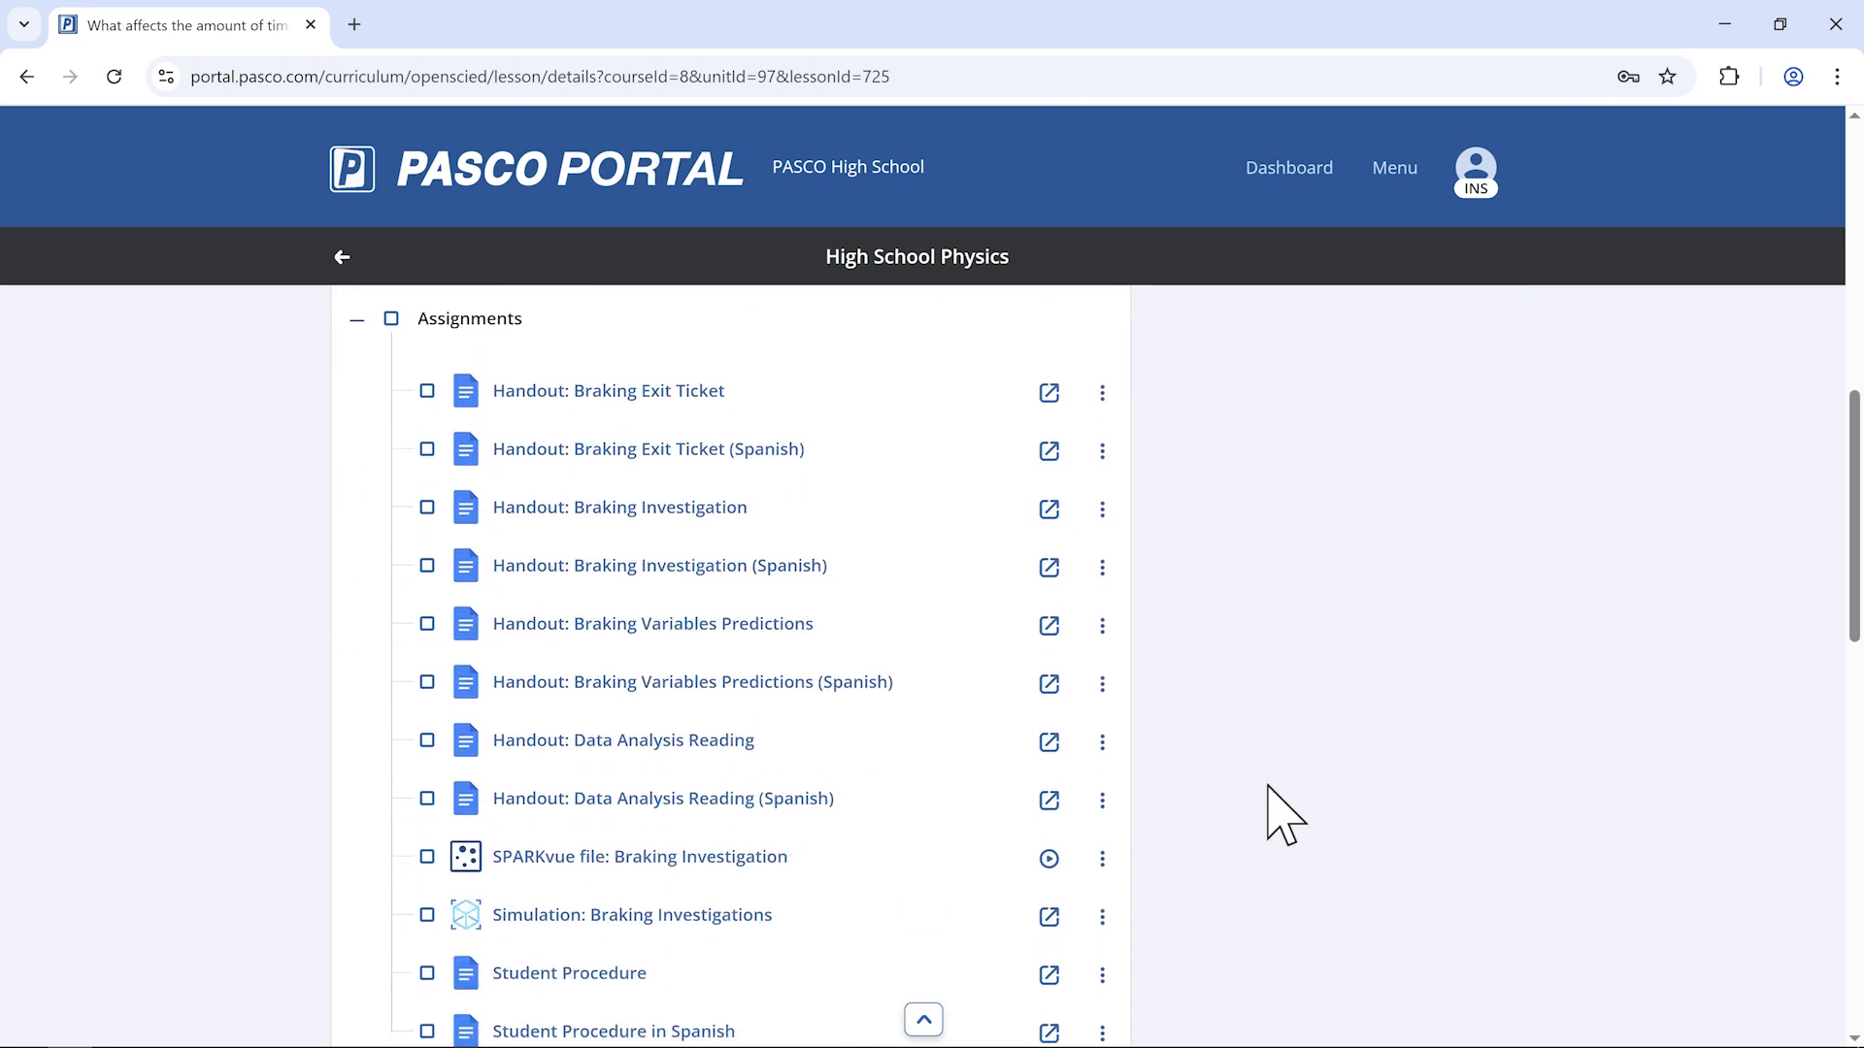
pyautogui.click(1101, 748)
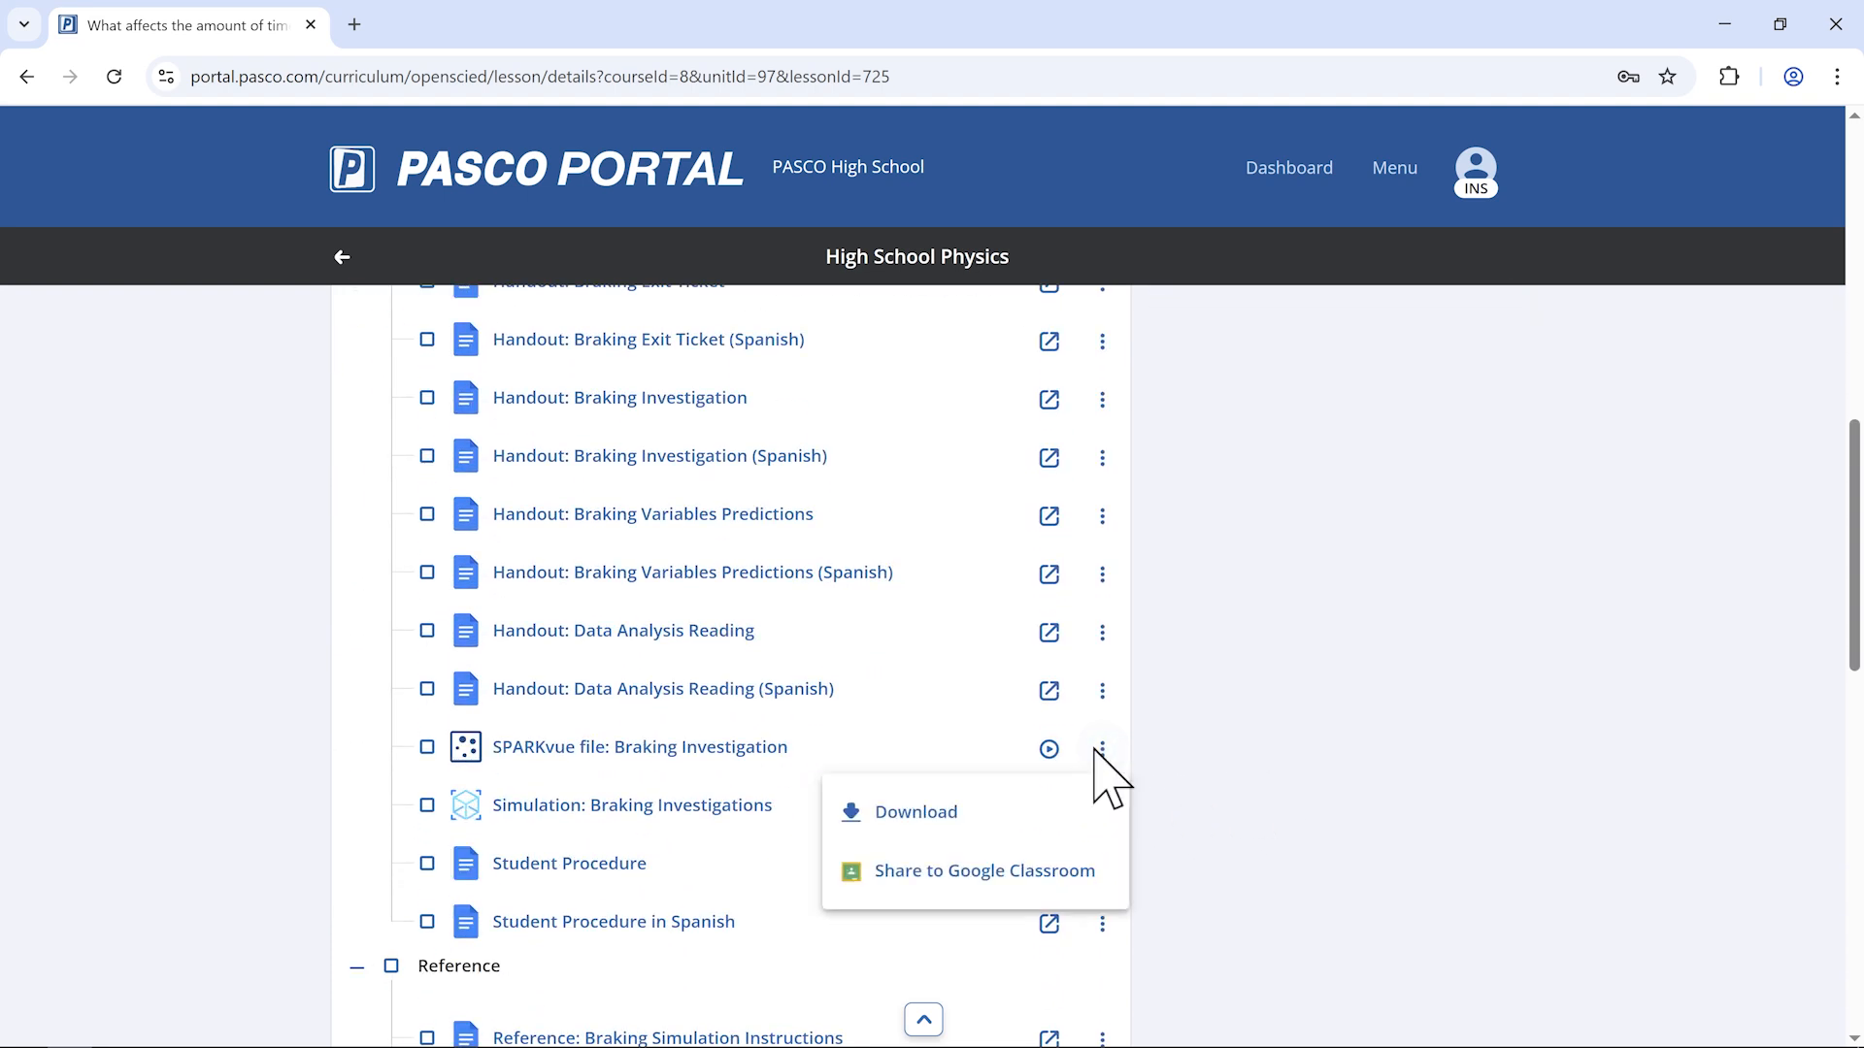
pyautogui.click(1068, 812)
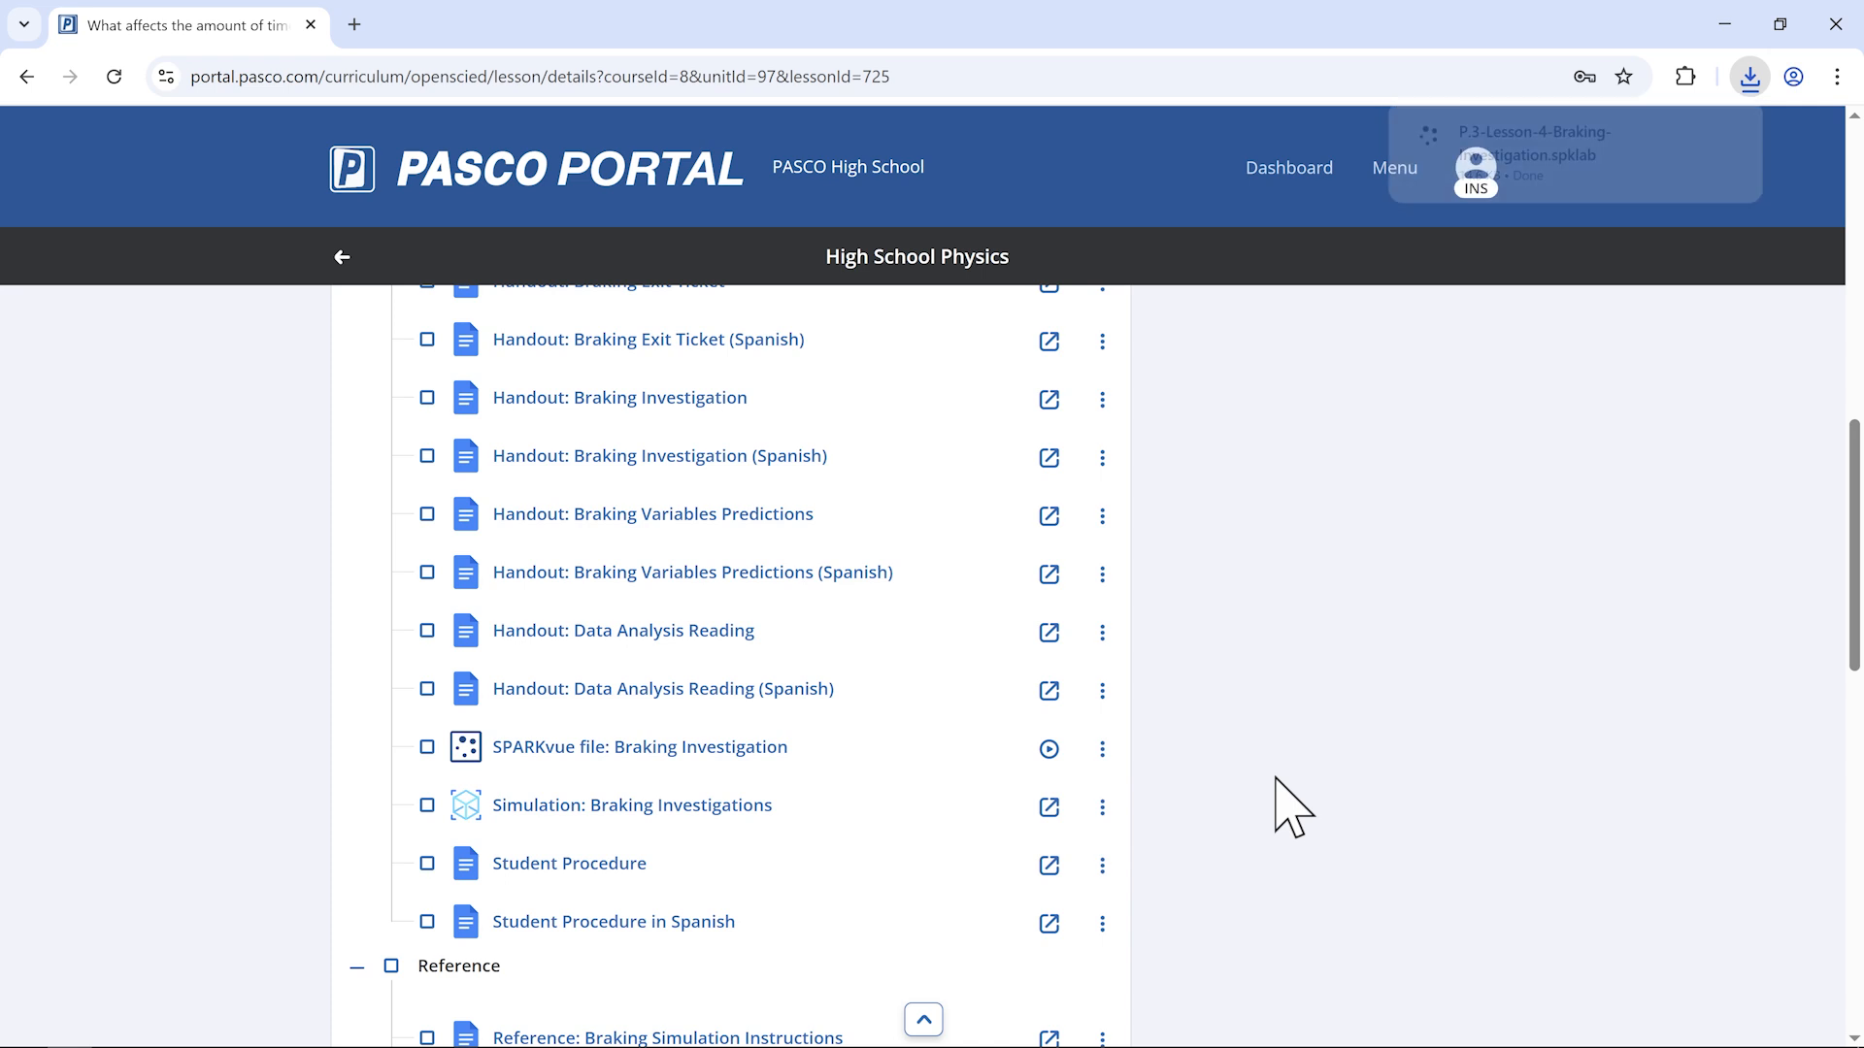
# Open the student reference document "Reference: Force Data Protocols" from the lesson page.
pyautogui.scroll(-3, 1278, 803)
pyautogui.scroll(-3, 1277, 796)
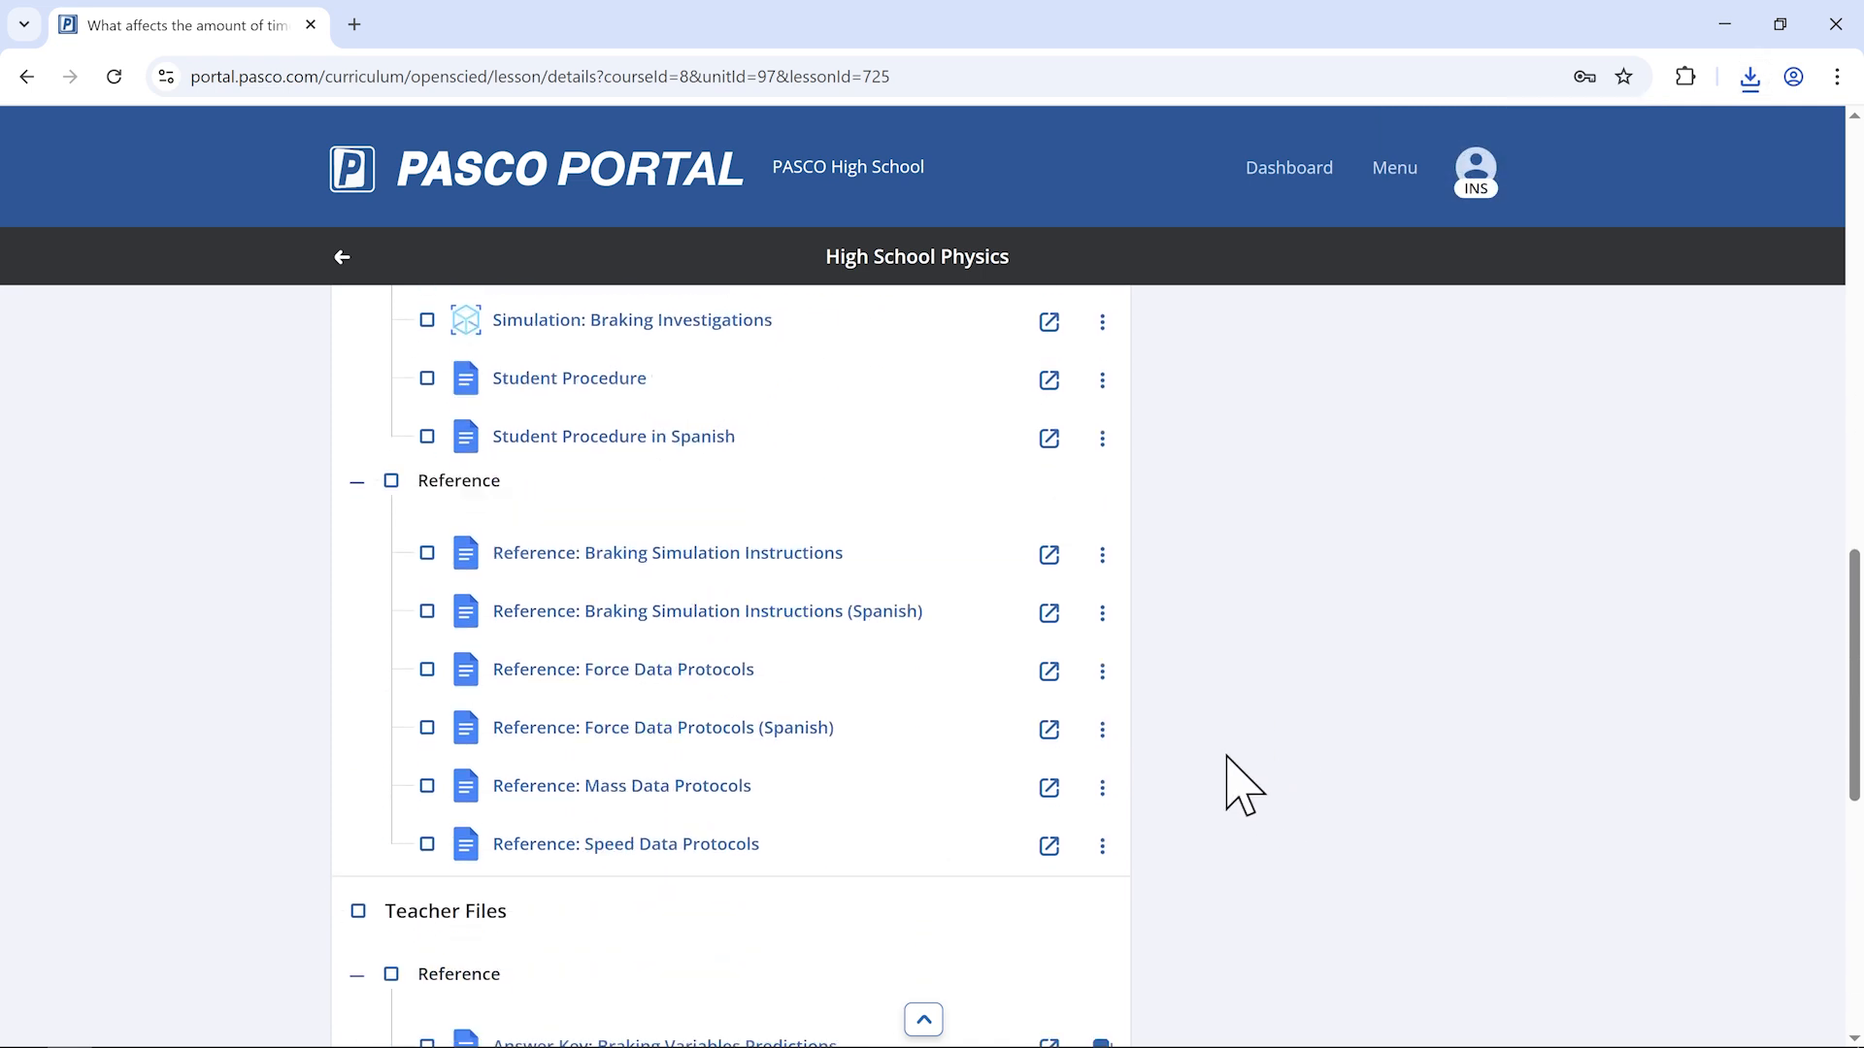
pyautogui.click(1050, 666)
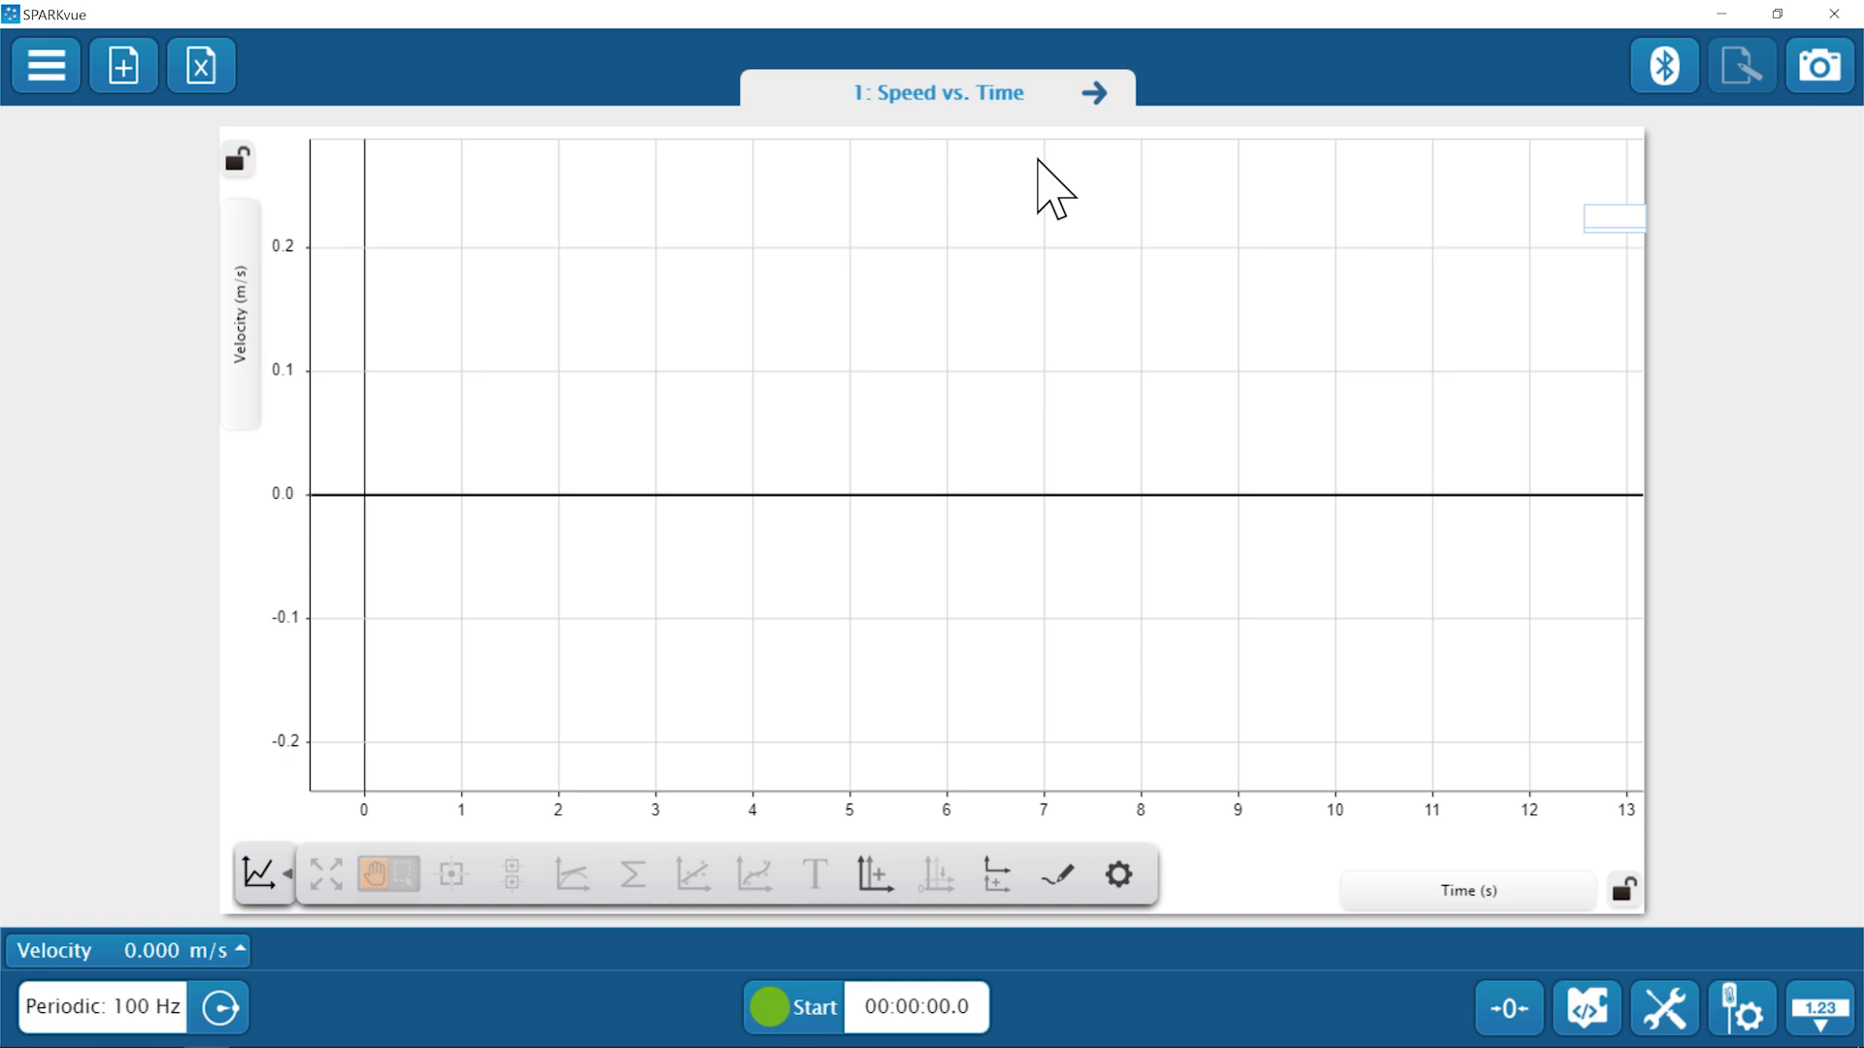
# In SPARKvue, zero the force sensor on the Force vs. Time page and record a force run of about 5.6 seconds.
pyautogui.click(1095, 93)
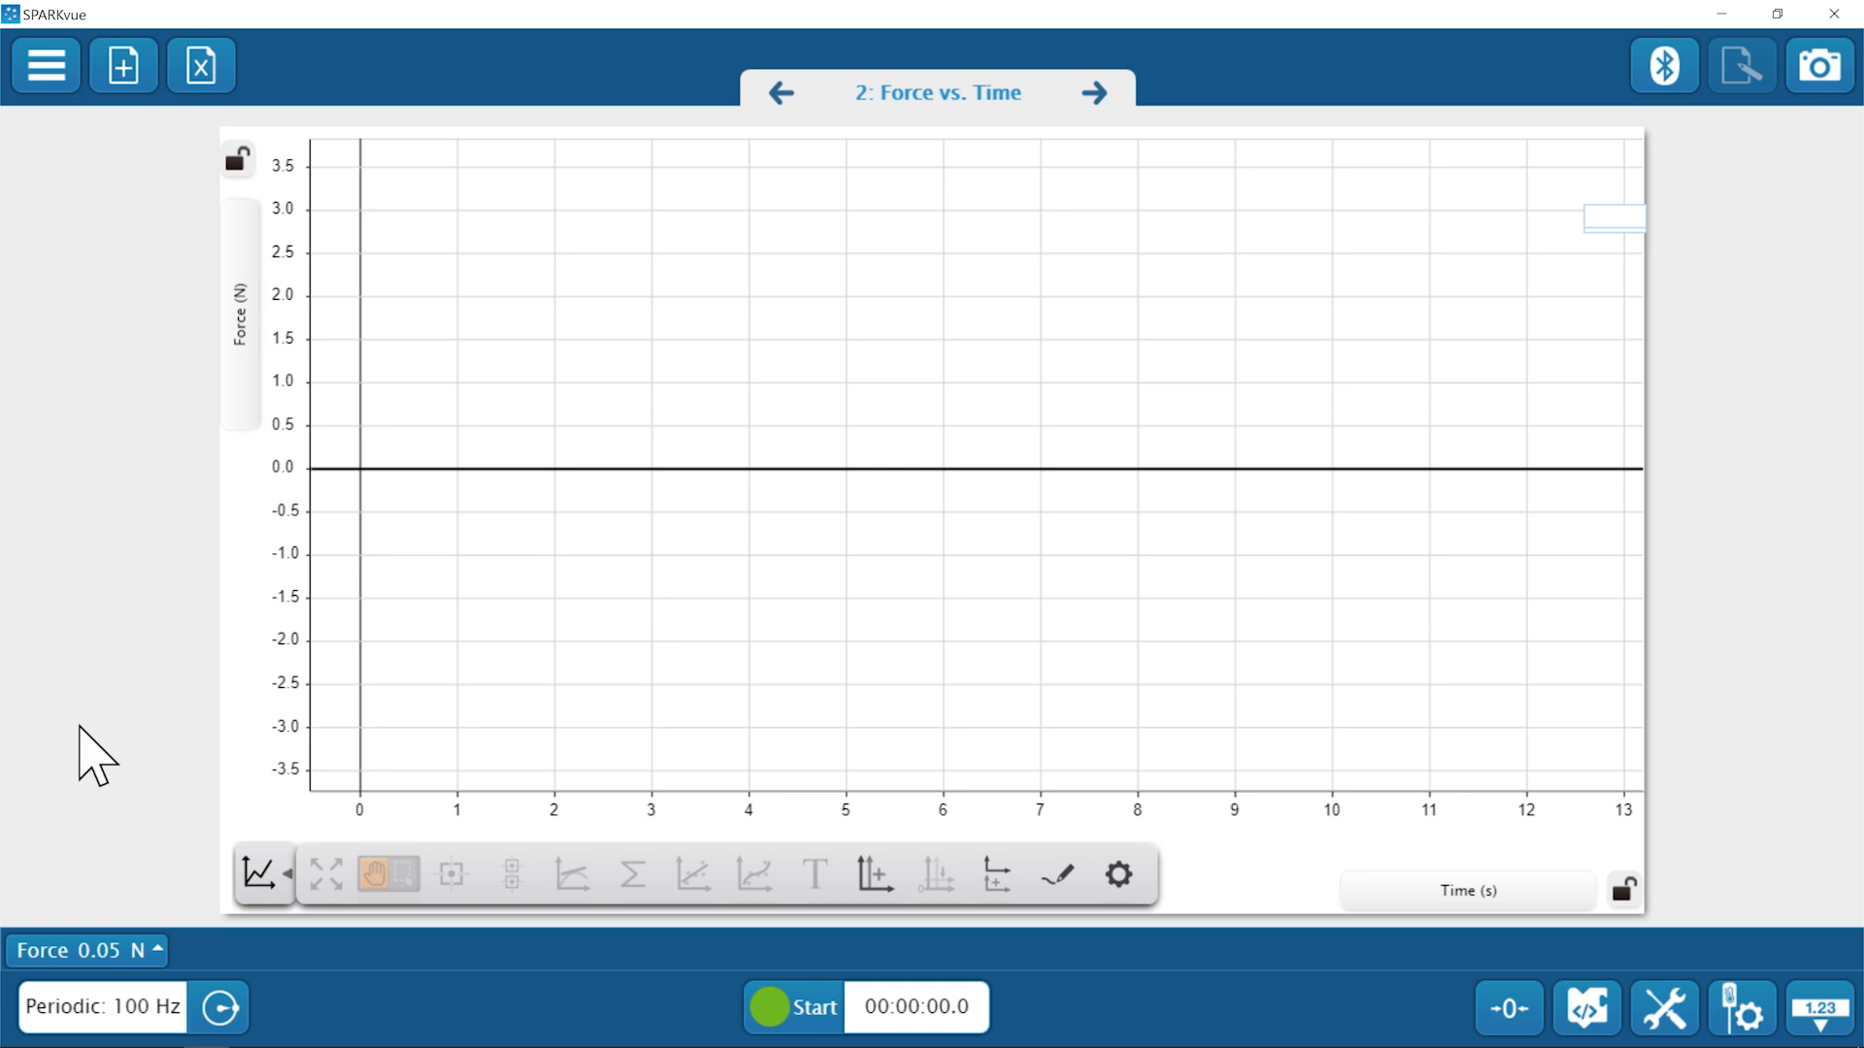
pyautogui.click(101, 952)
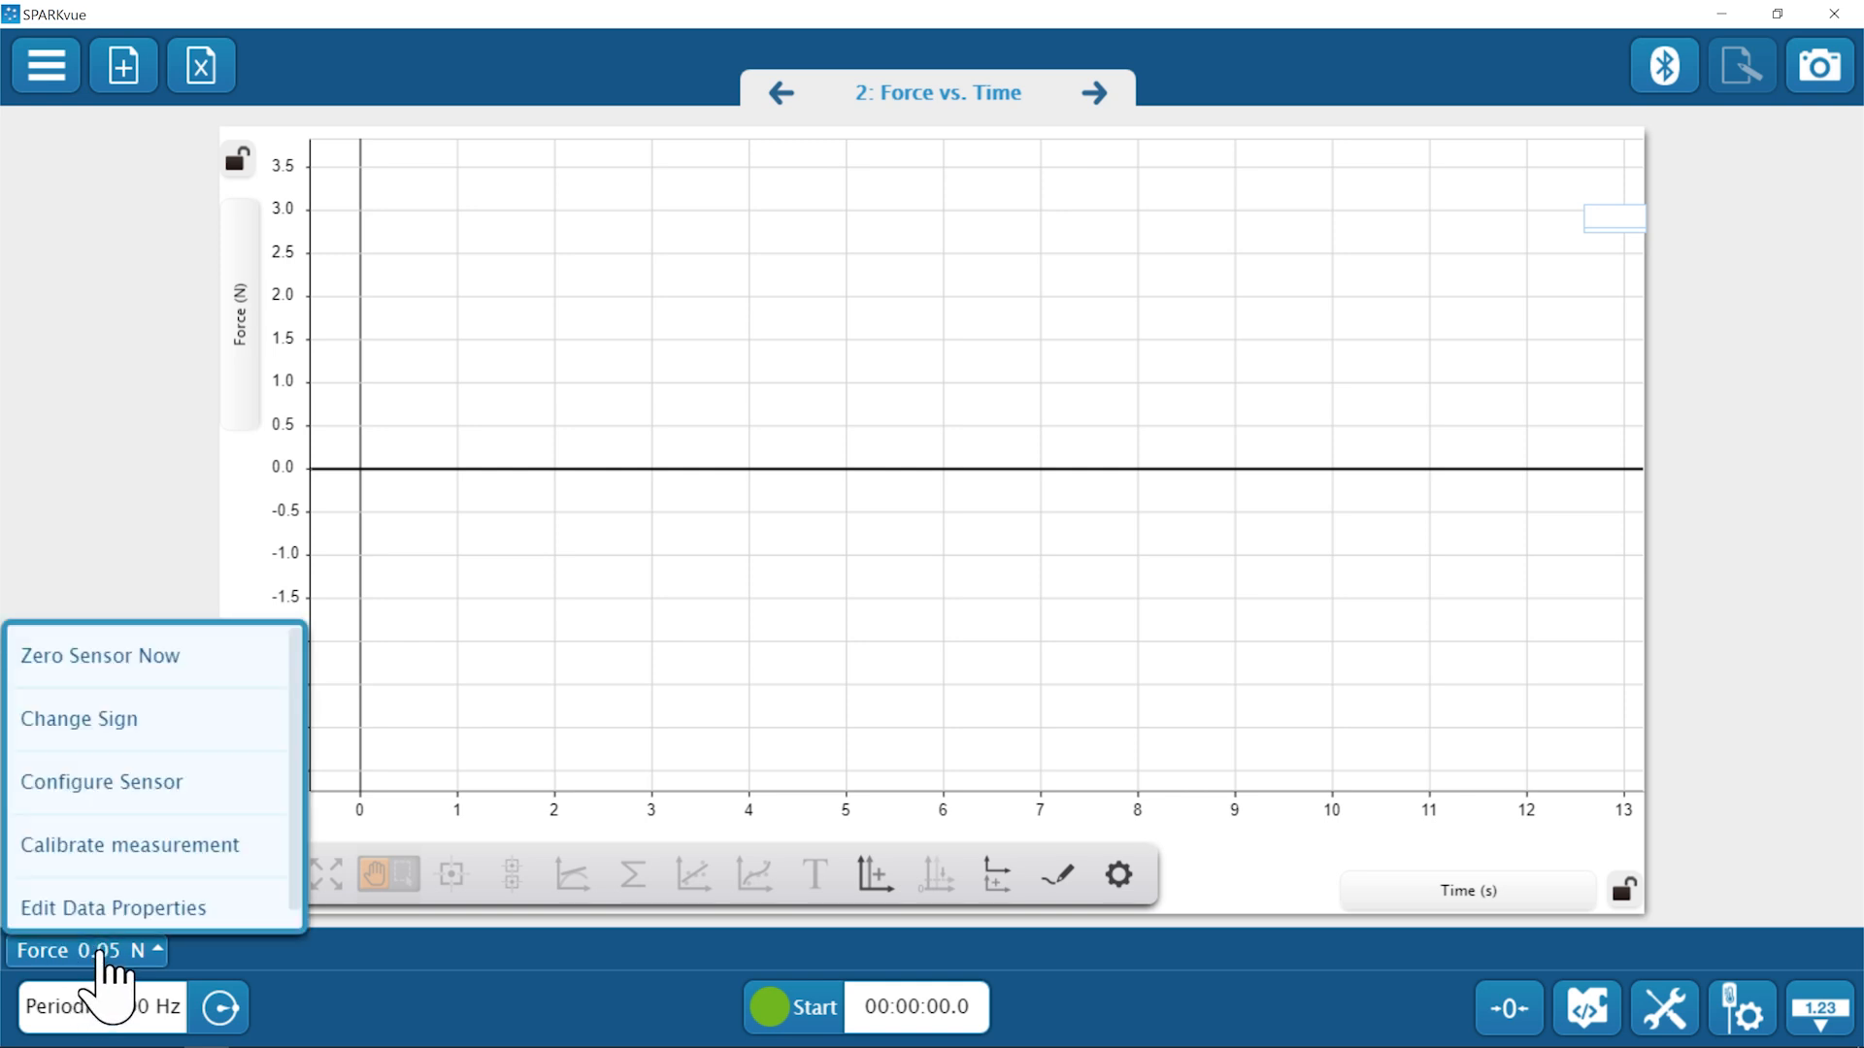
pyautogui.click(208, 670)
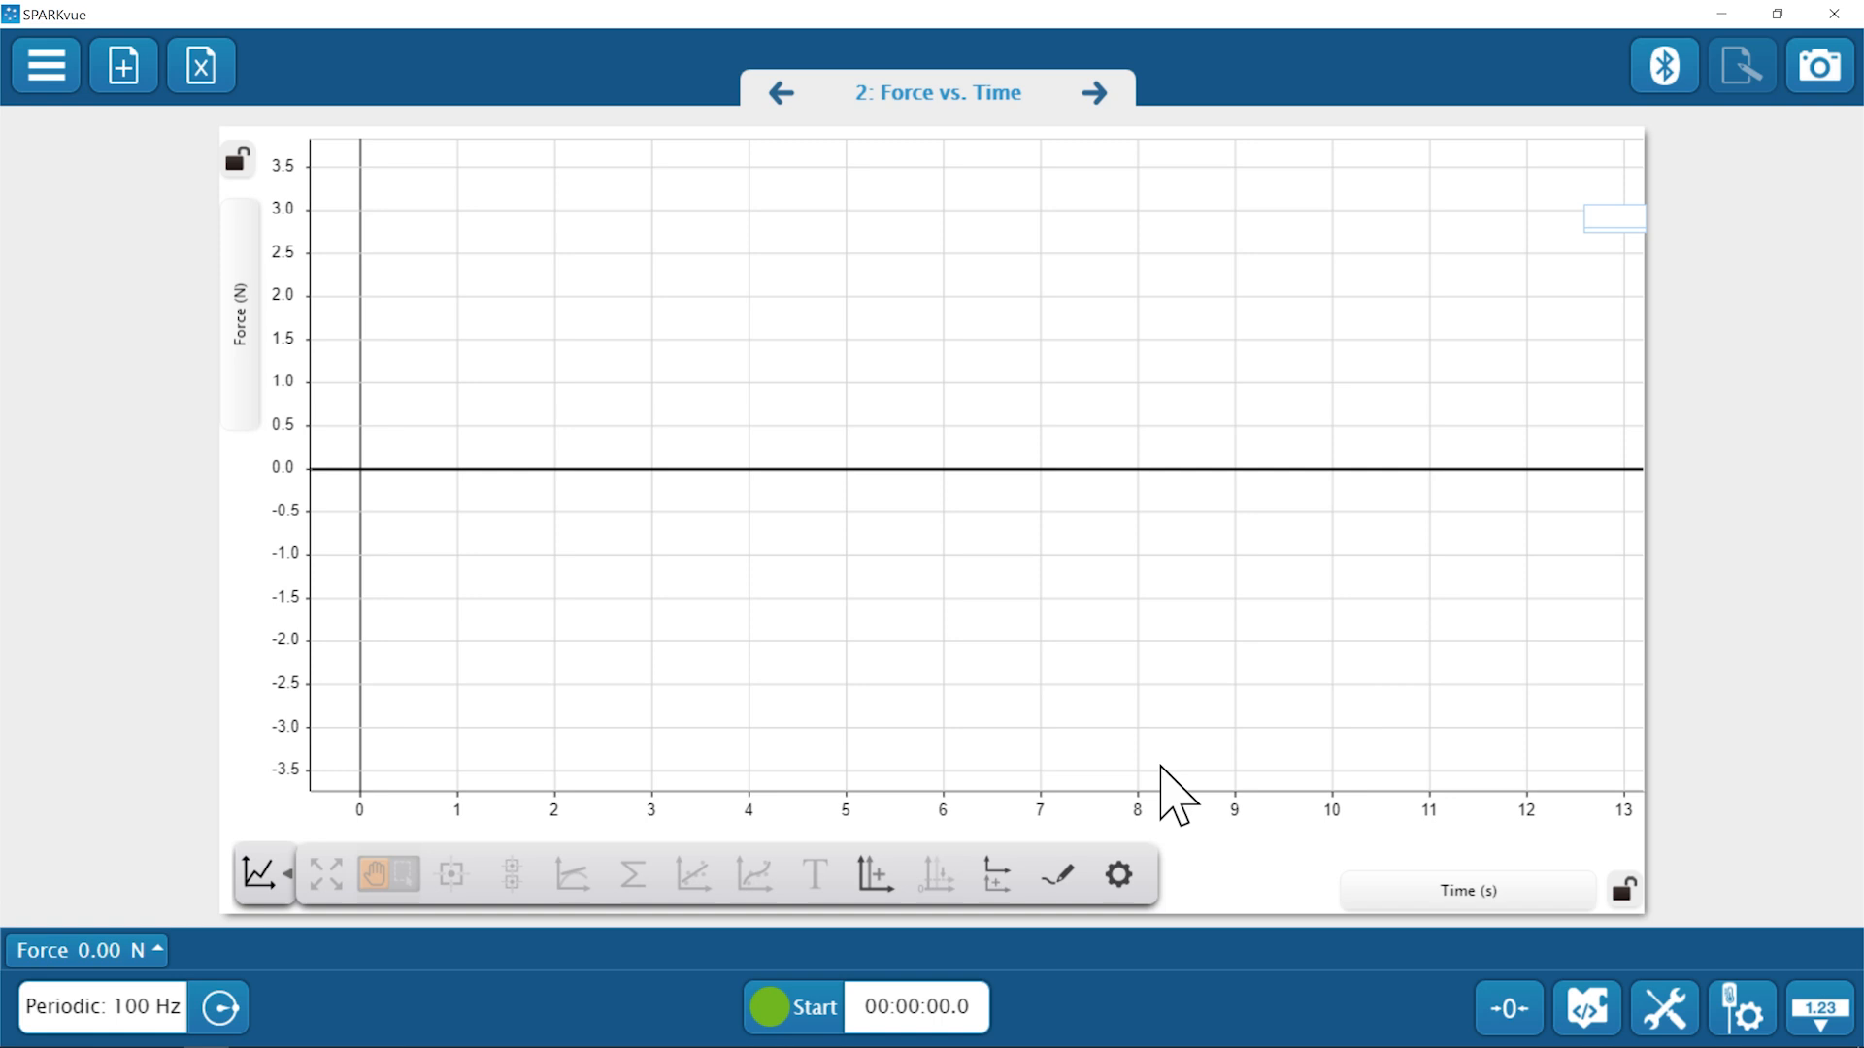
pyautogui.click(787, 1012)
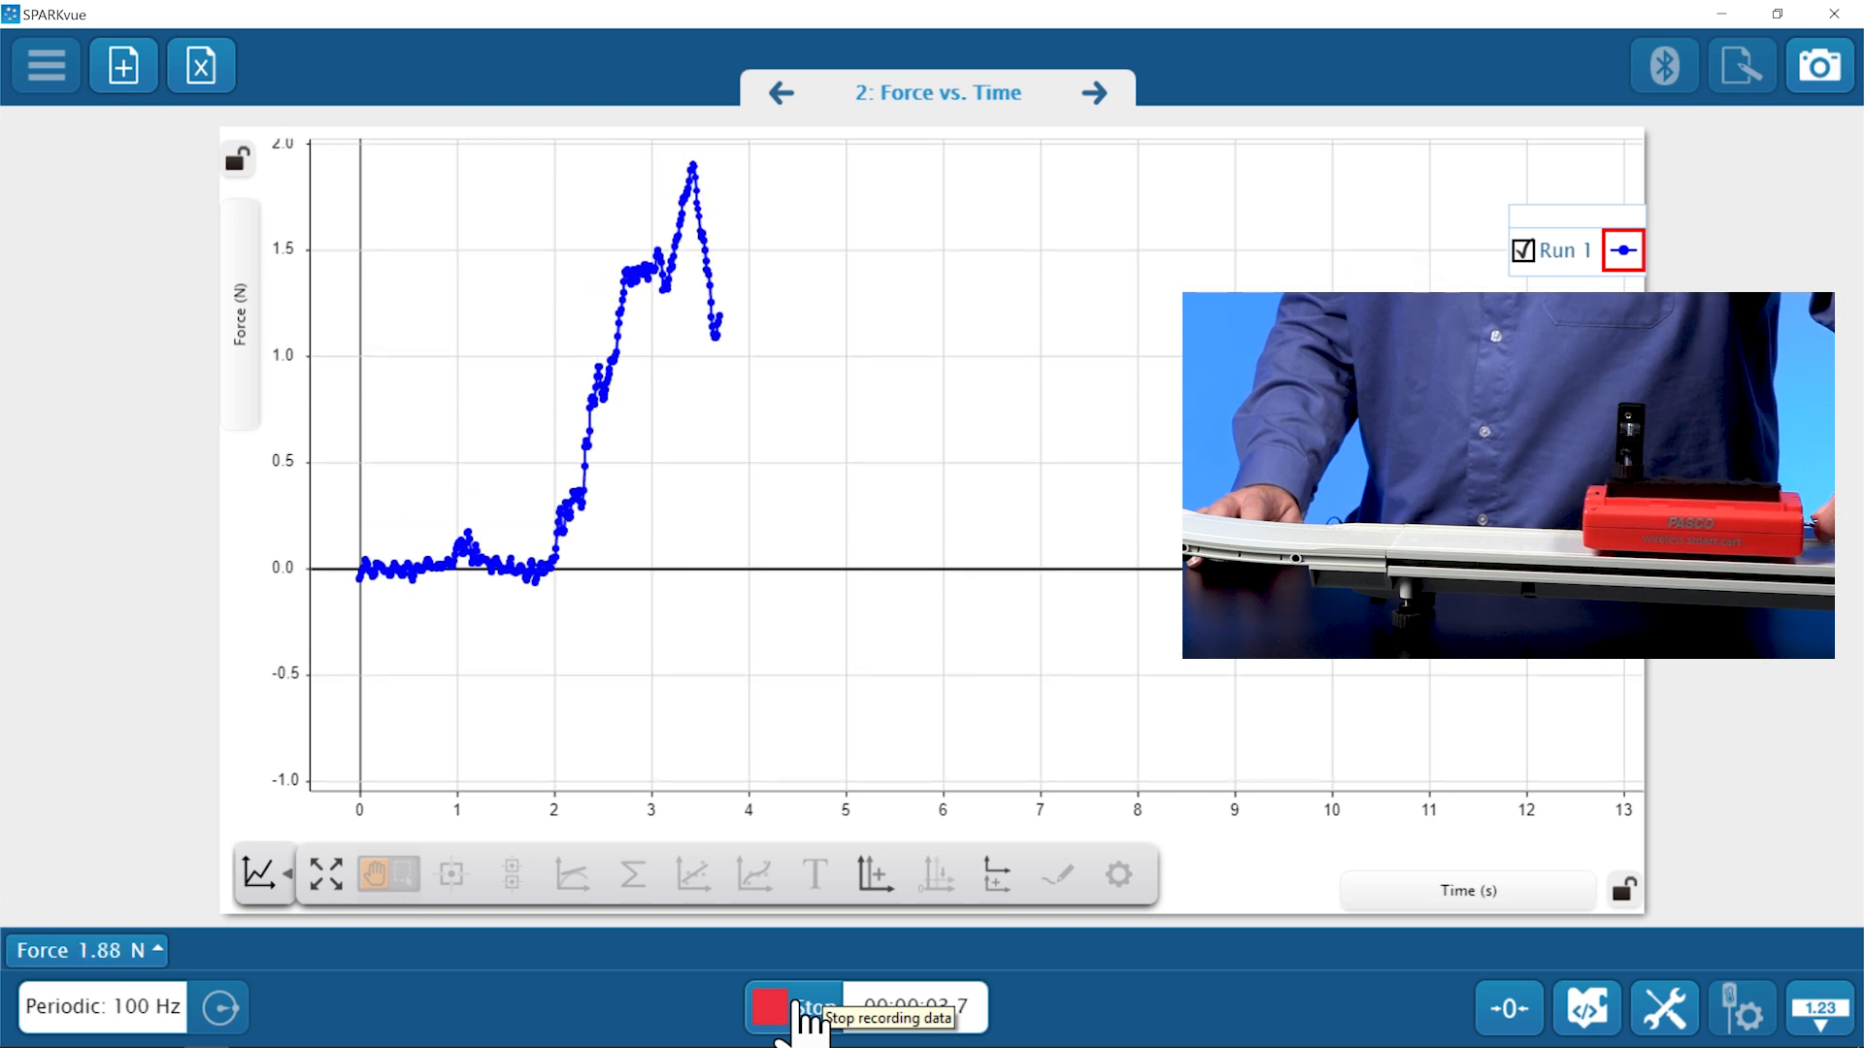
pyautogui.click(796, 1005)
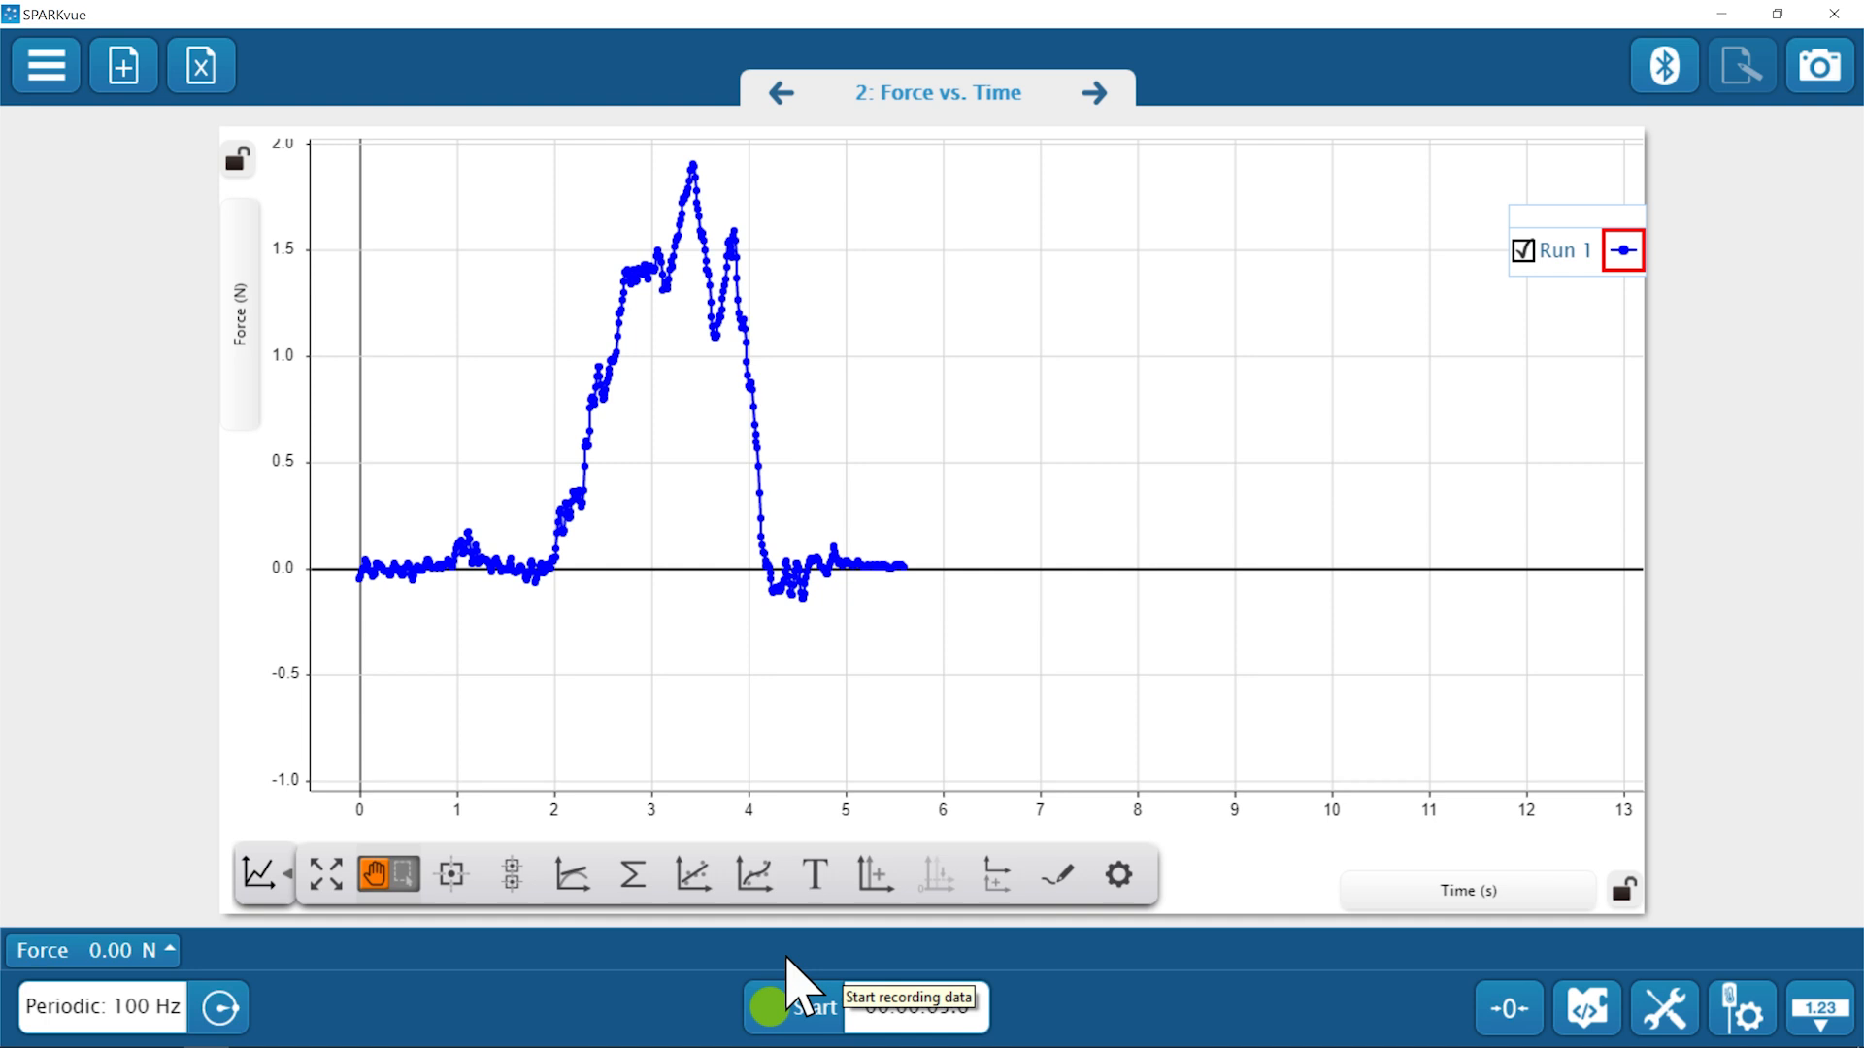
# Show the mean statistic for the force run and place its label beside the curve's peak.
pyautogui.click(632, 878)
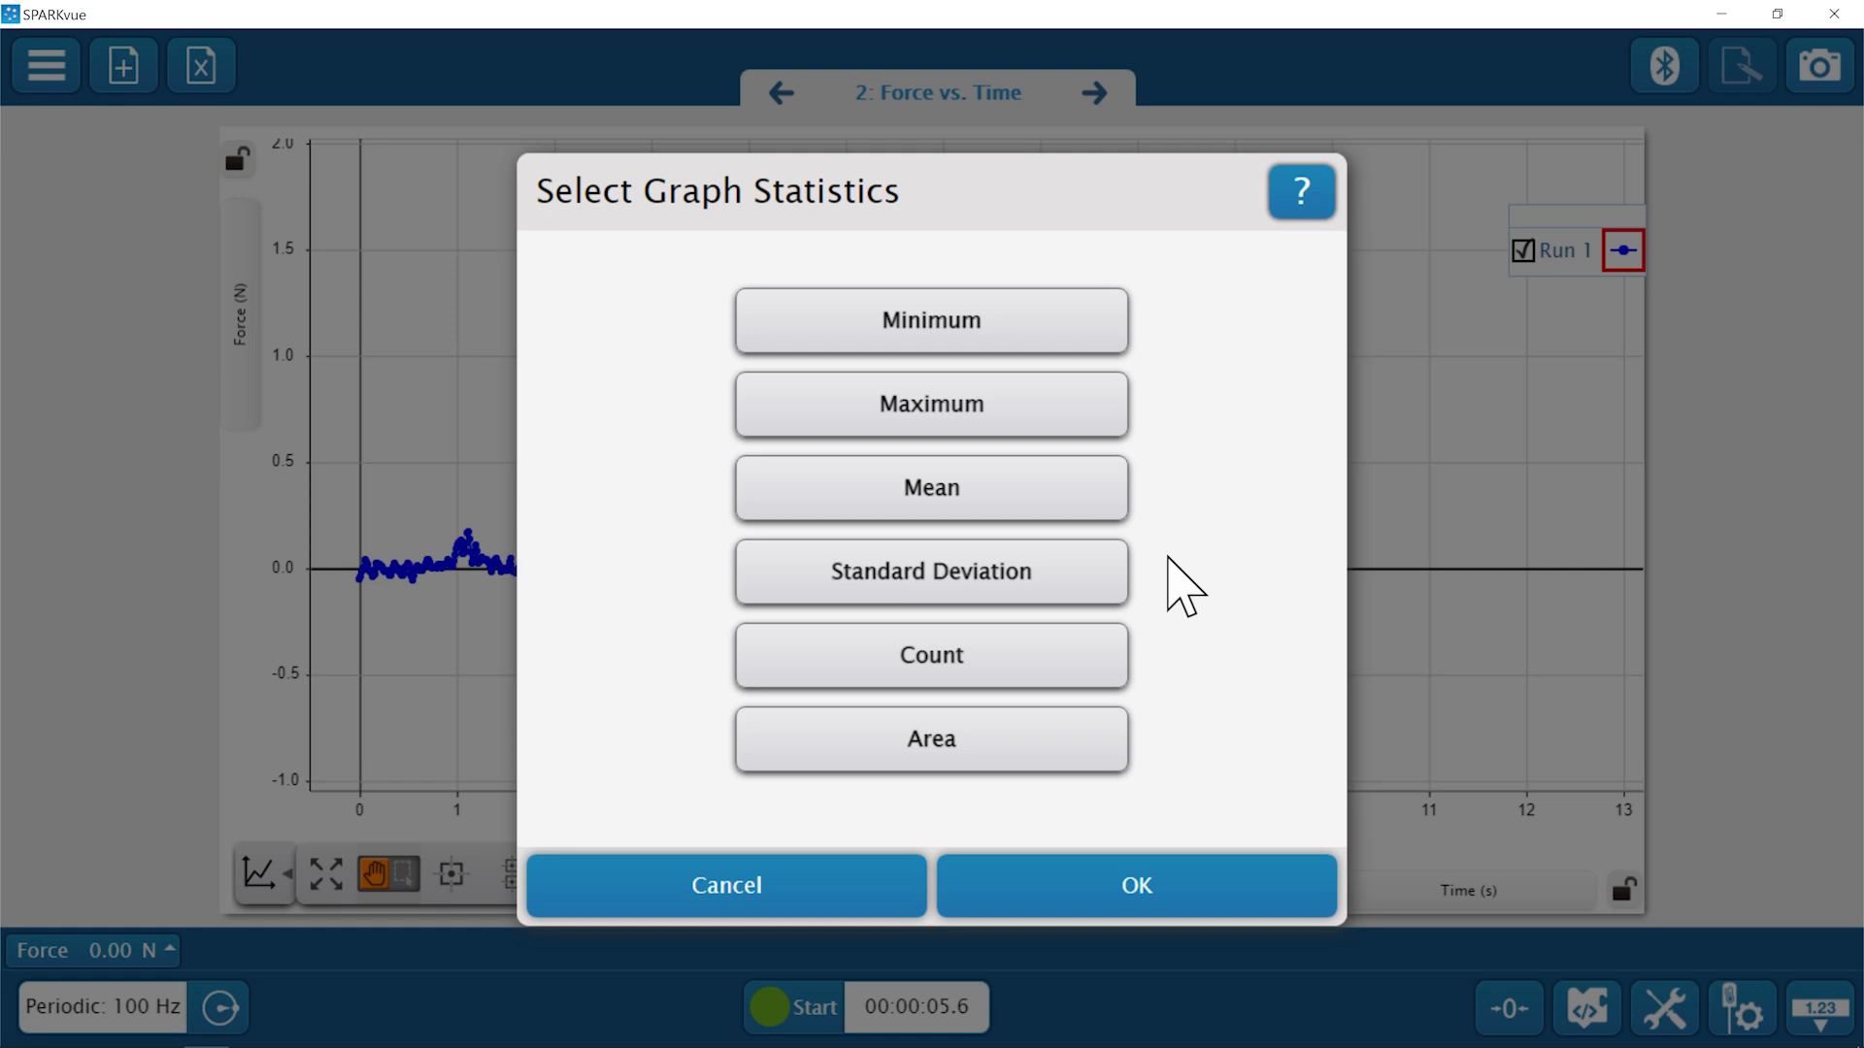
pyautogui.click(1073, 509)
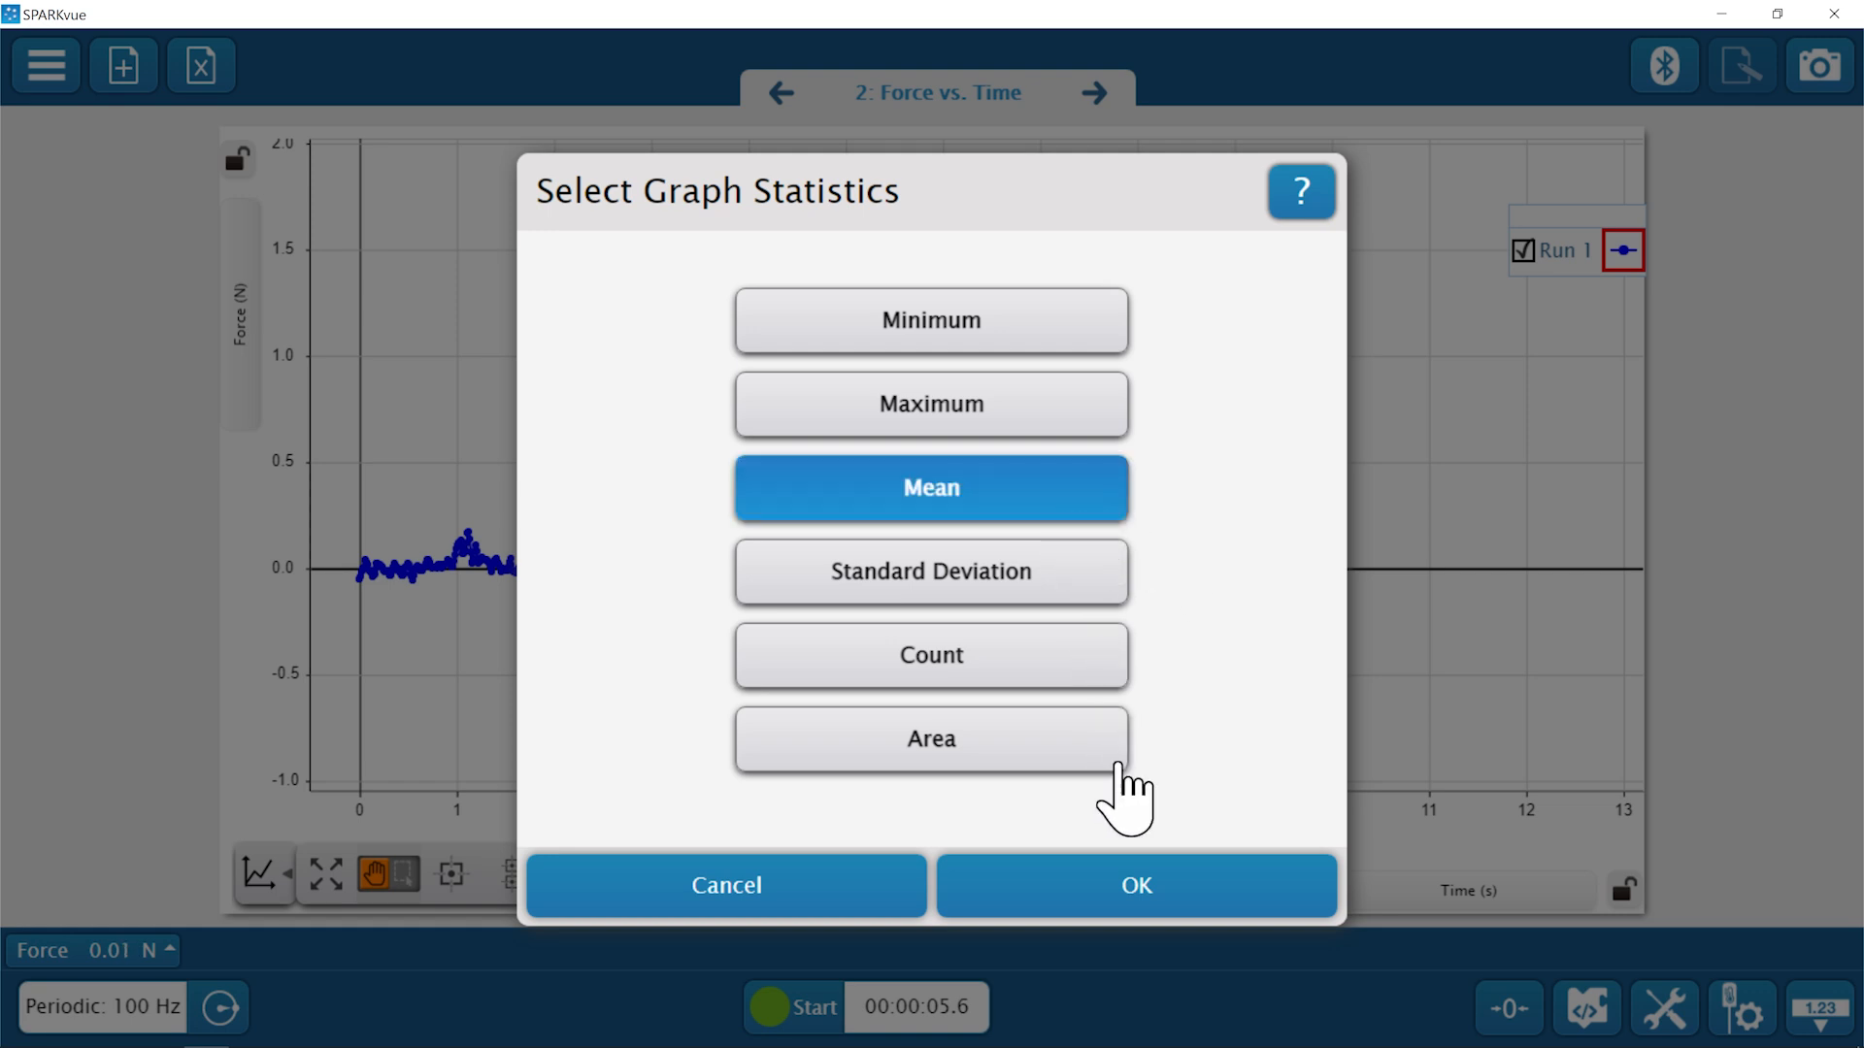
pyautogui.click(1118, 898)
pyautogui.moveTo(689, 230)
pyautogui.mouseDown()
pyautogui.moveTo(898, 307)
pyautogui.moveTo(952, 277)
pyautogui.mouseUp()
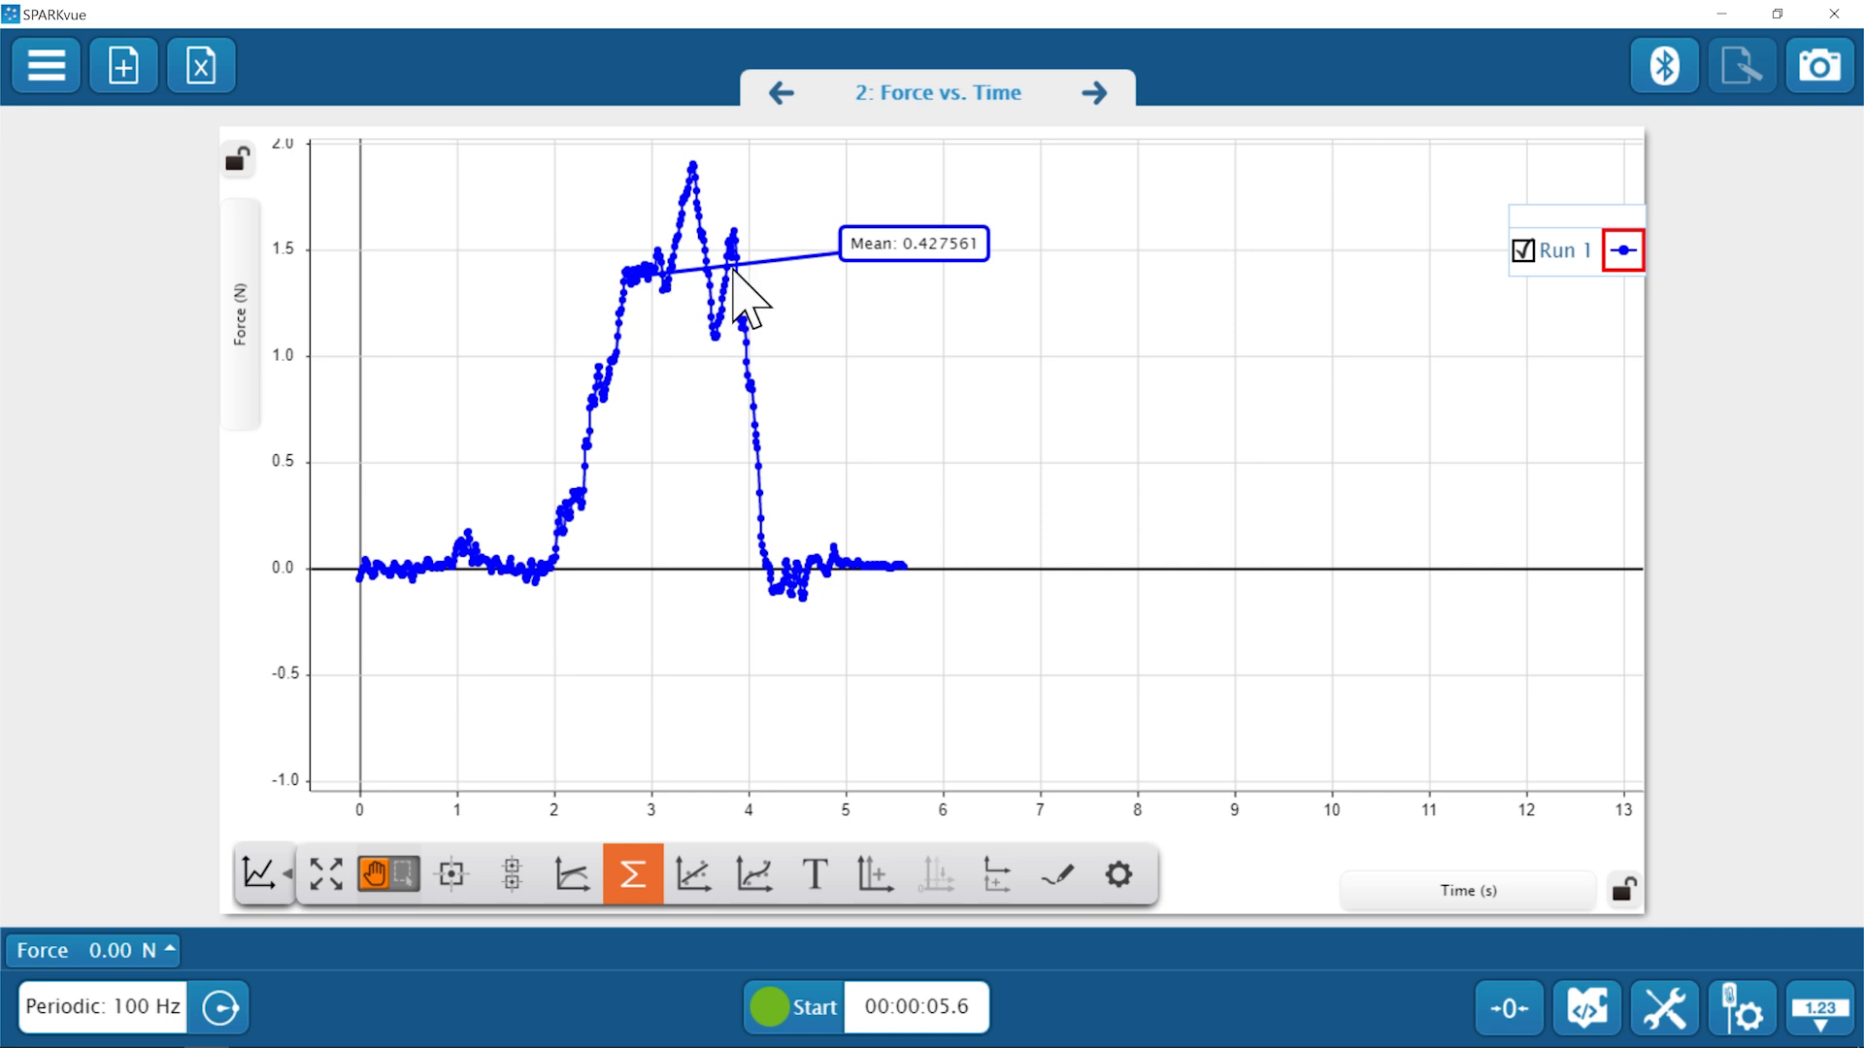
# Restrict the mean to the high-force section of the curve, from about 2.5 to 4.3 s and above about 1.1 N.
pyautogui.click(404, 880)
pyautogui.moveTo(592, 158); pyautogui.dragTo(774, 330)
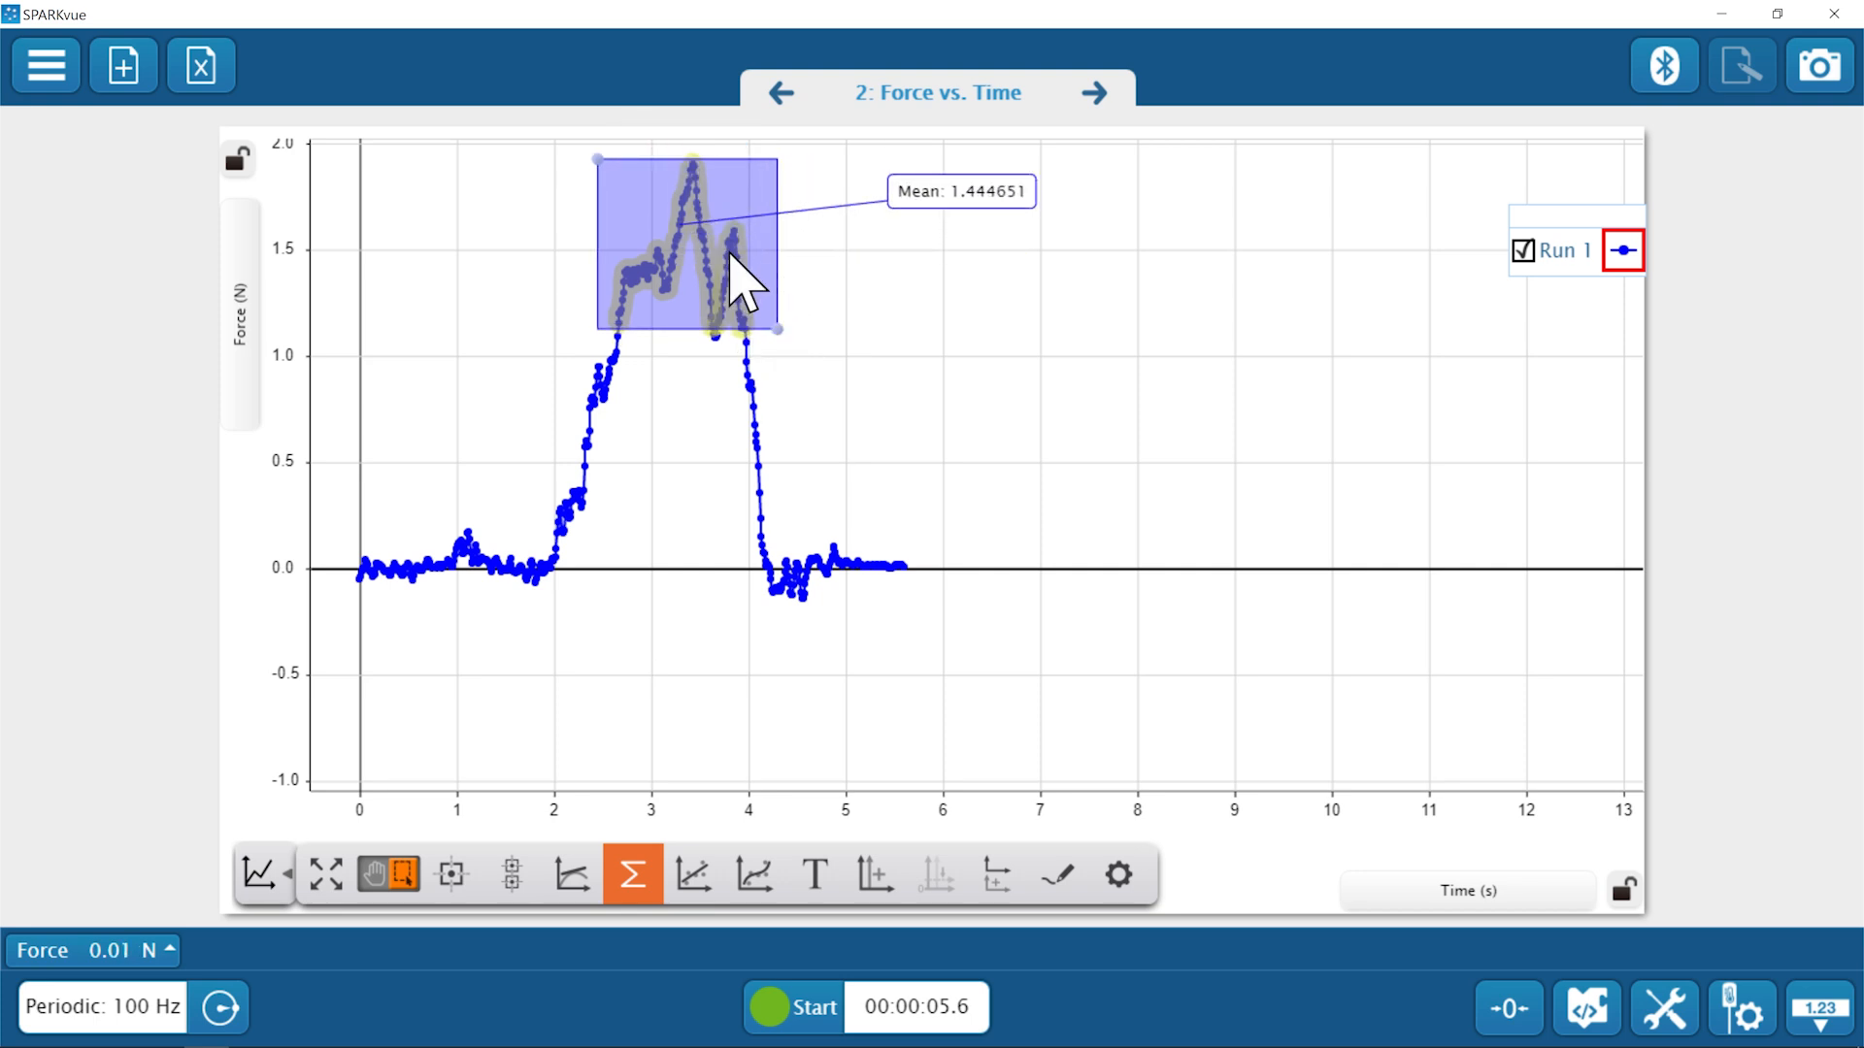
pyautogui.click(959, 197)
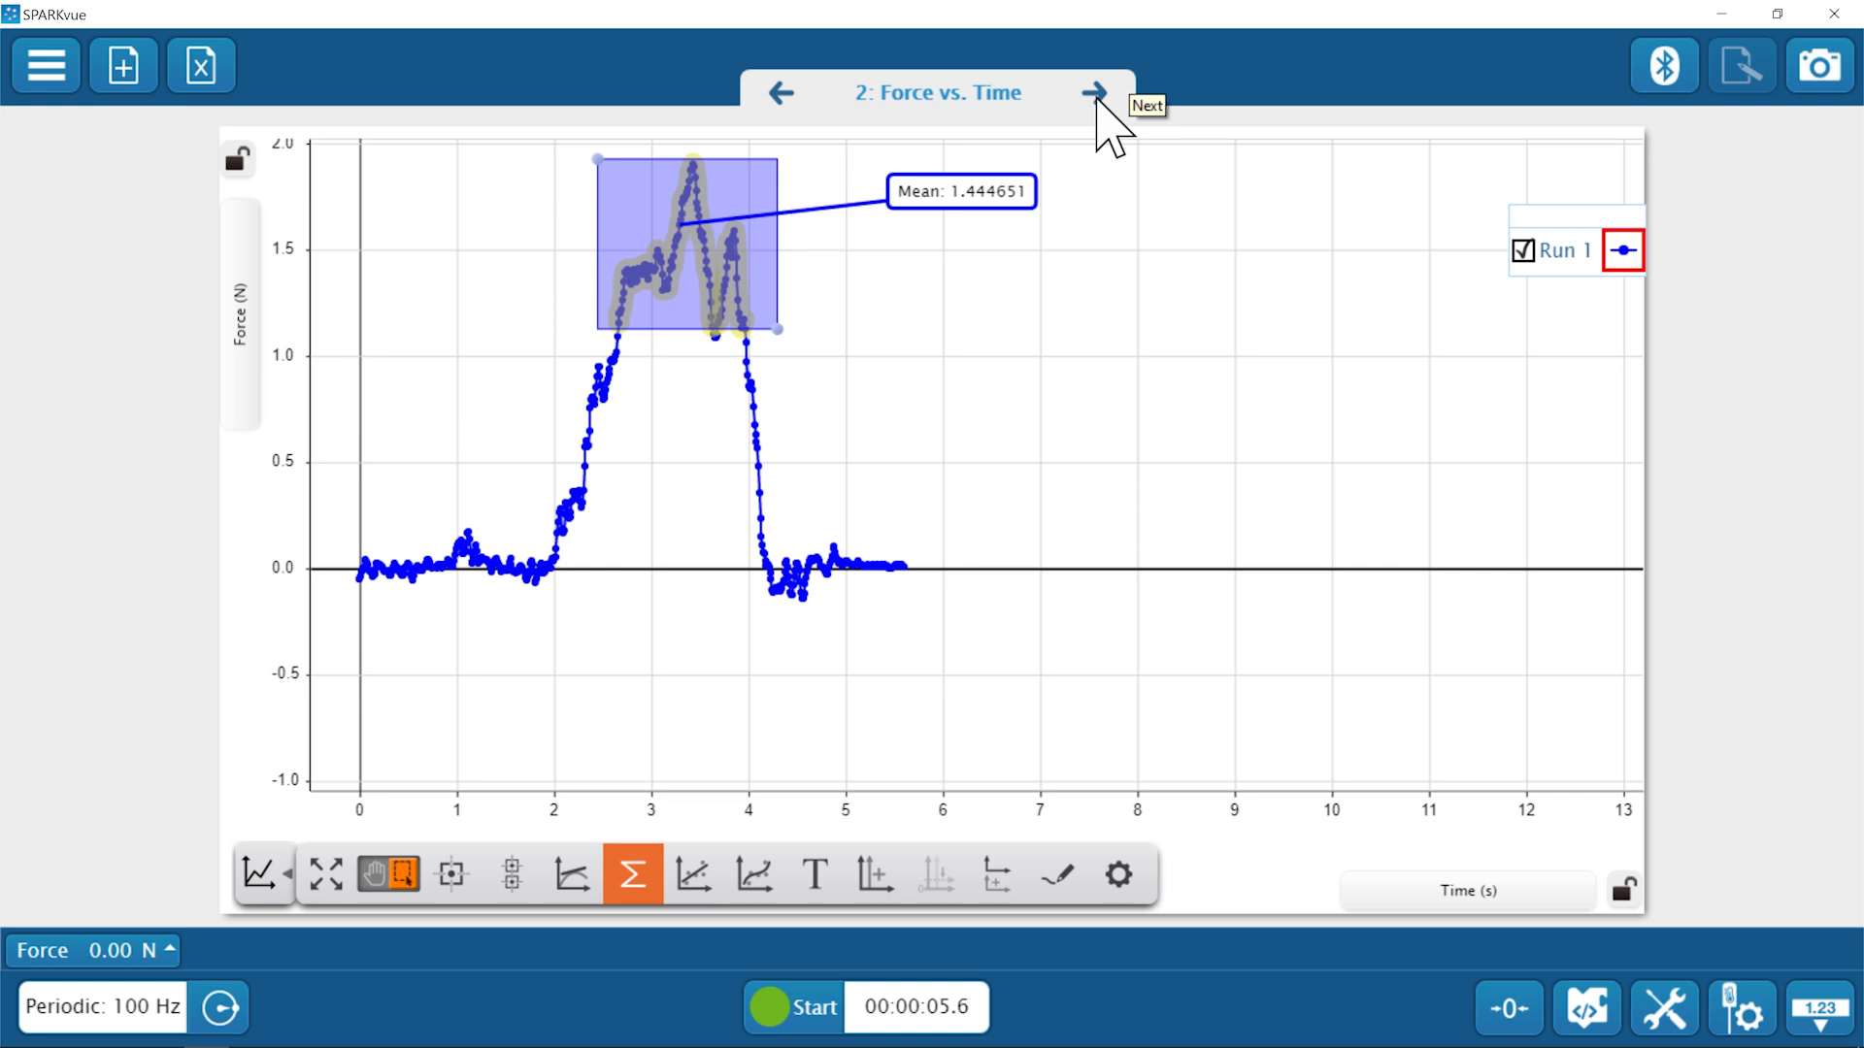
# On page 3, rename the table's Independent Variable measurement to Braking Force and set its units to N.
pyautogui.click(1096, 95)
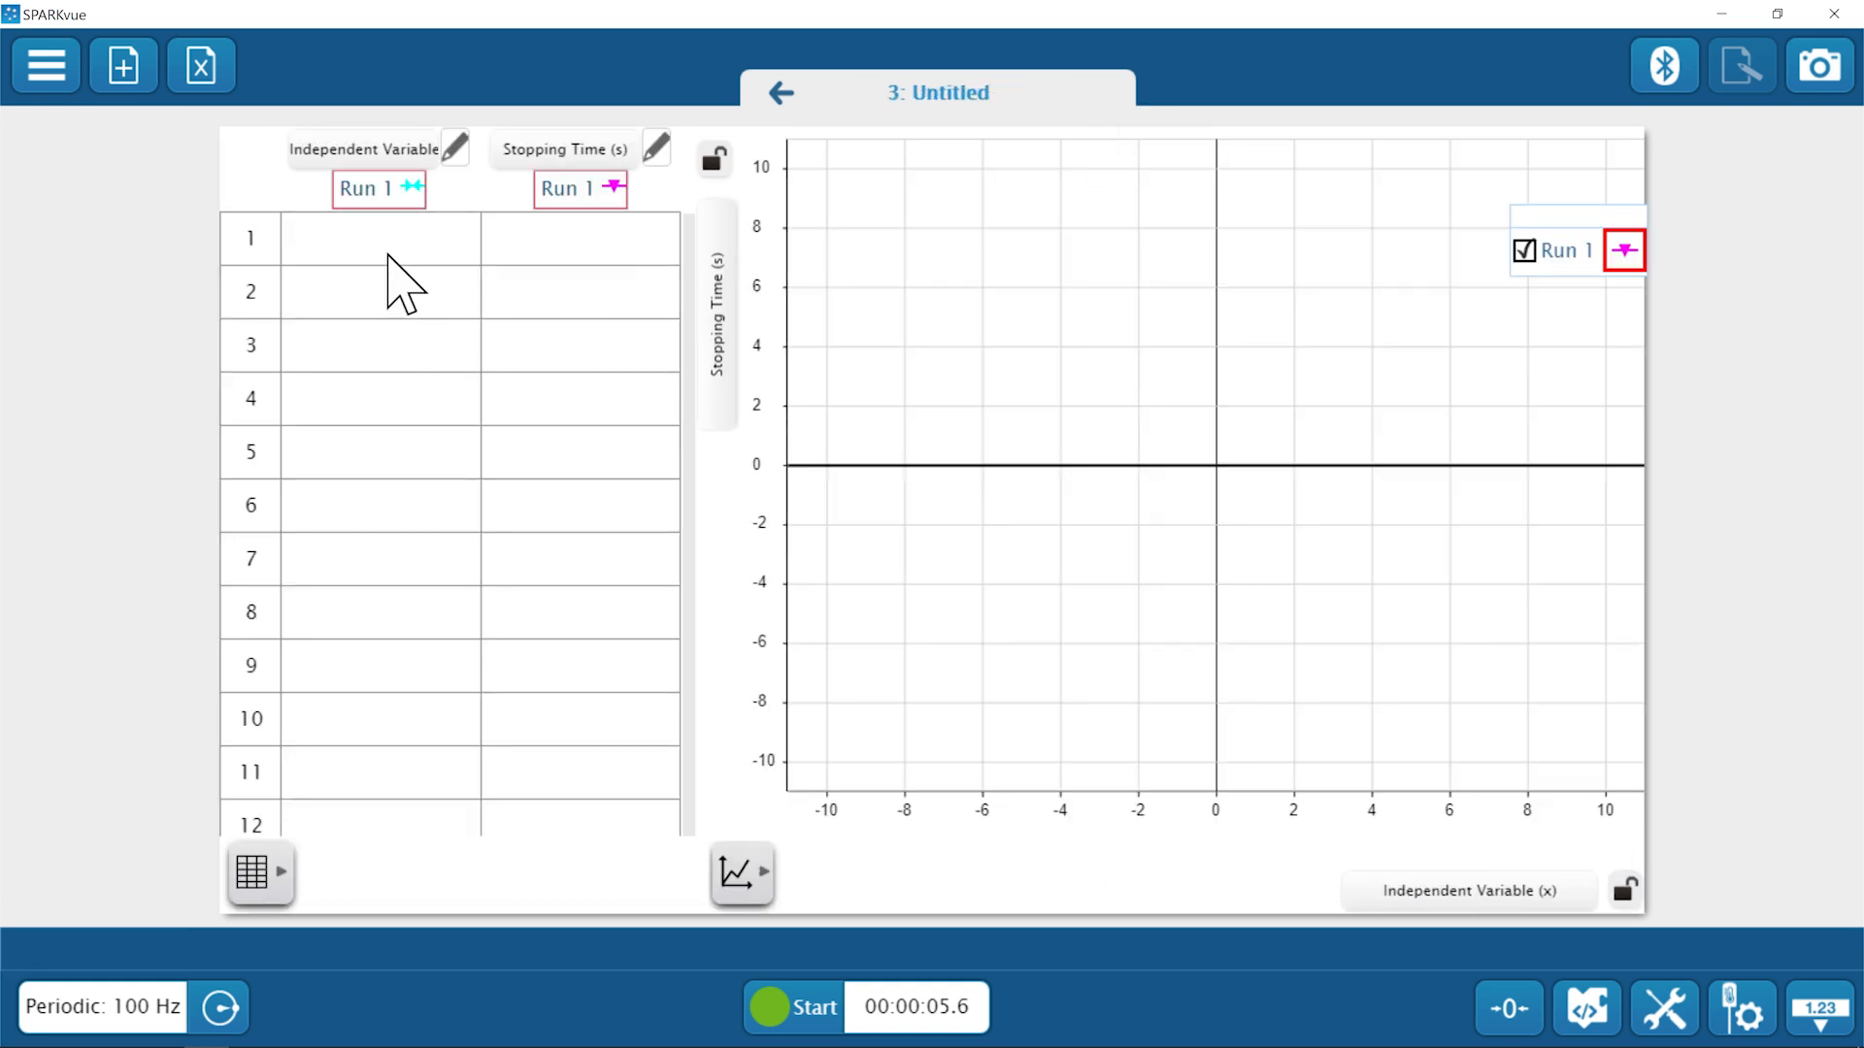
pyautogui.click(455, 149)
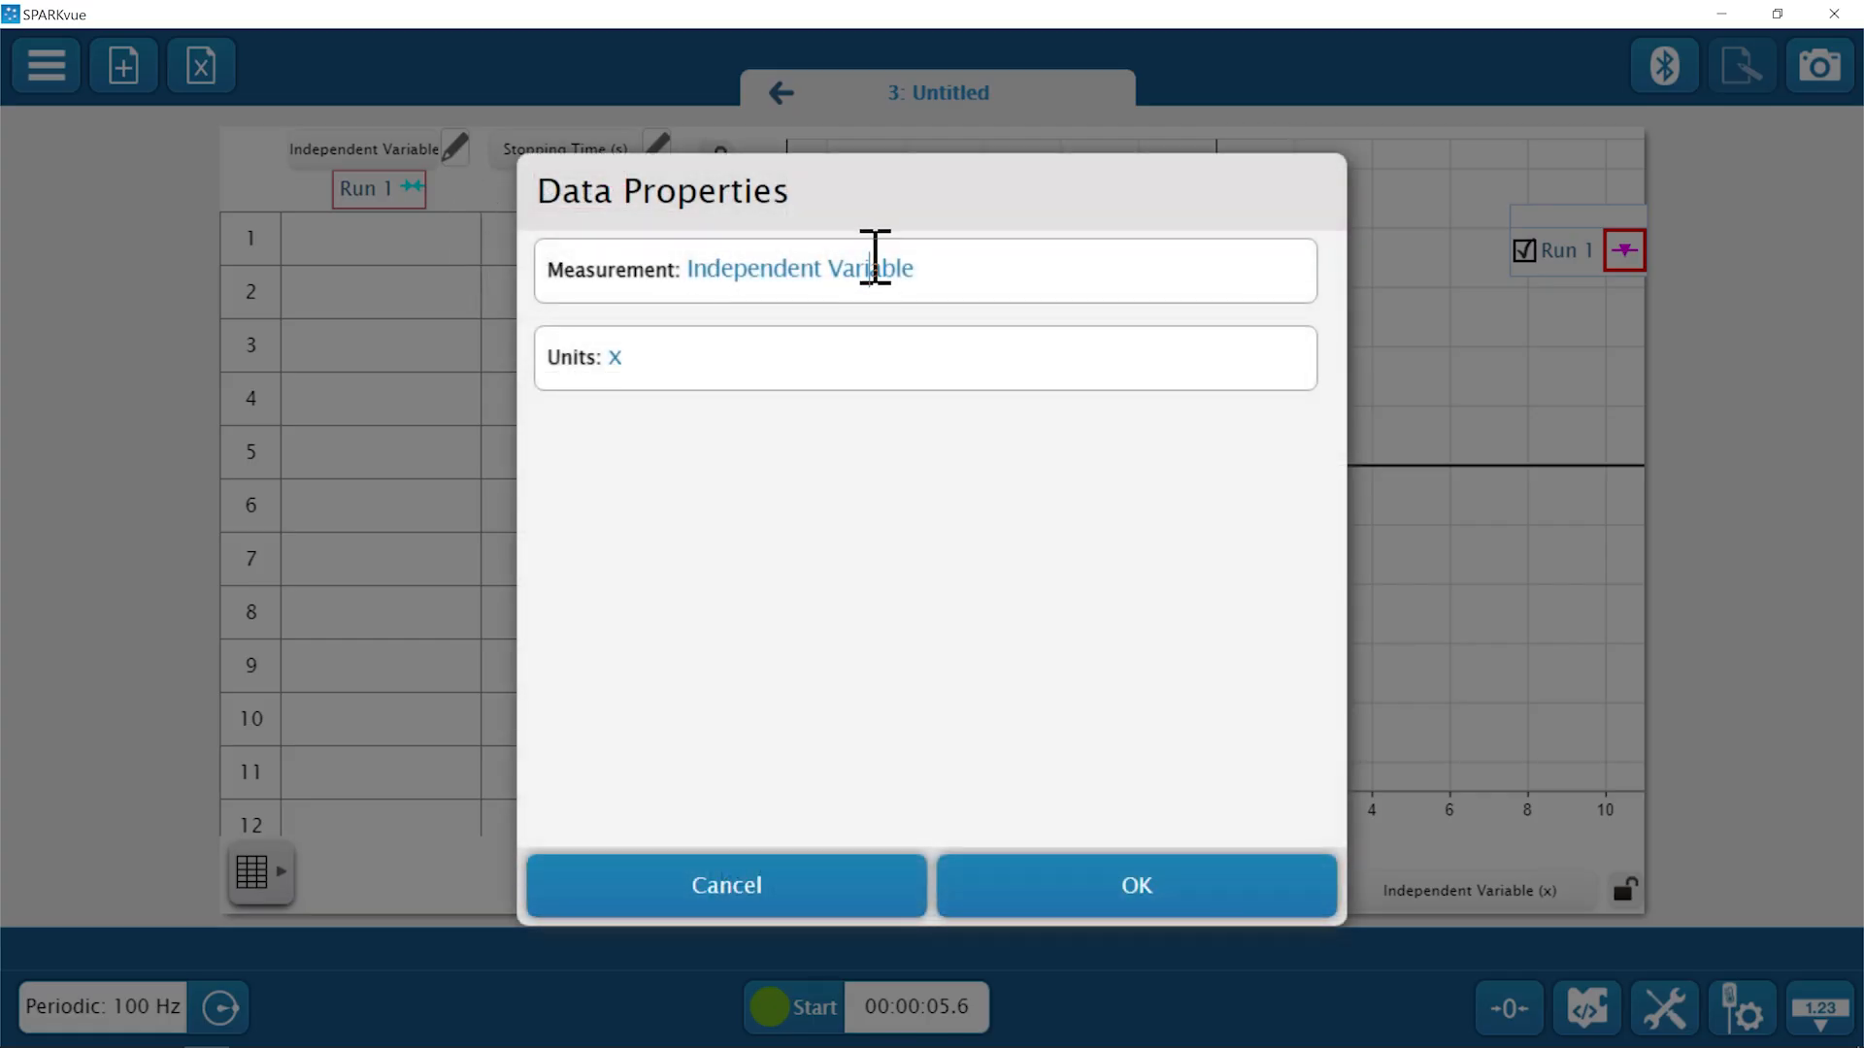
pyautogui.click(874, 257)
pyautogui.write('Braking Force')
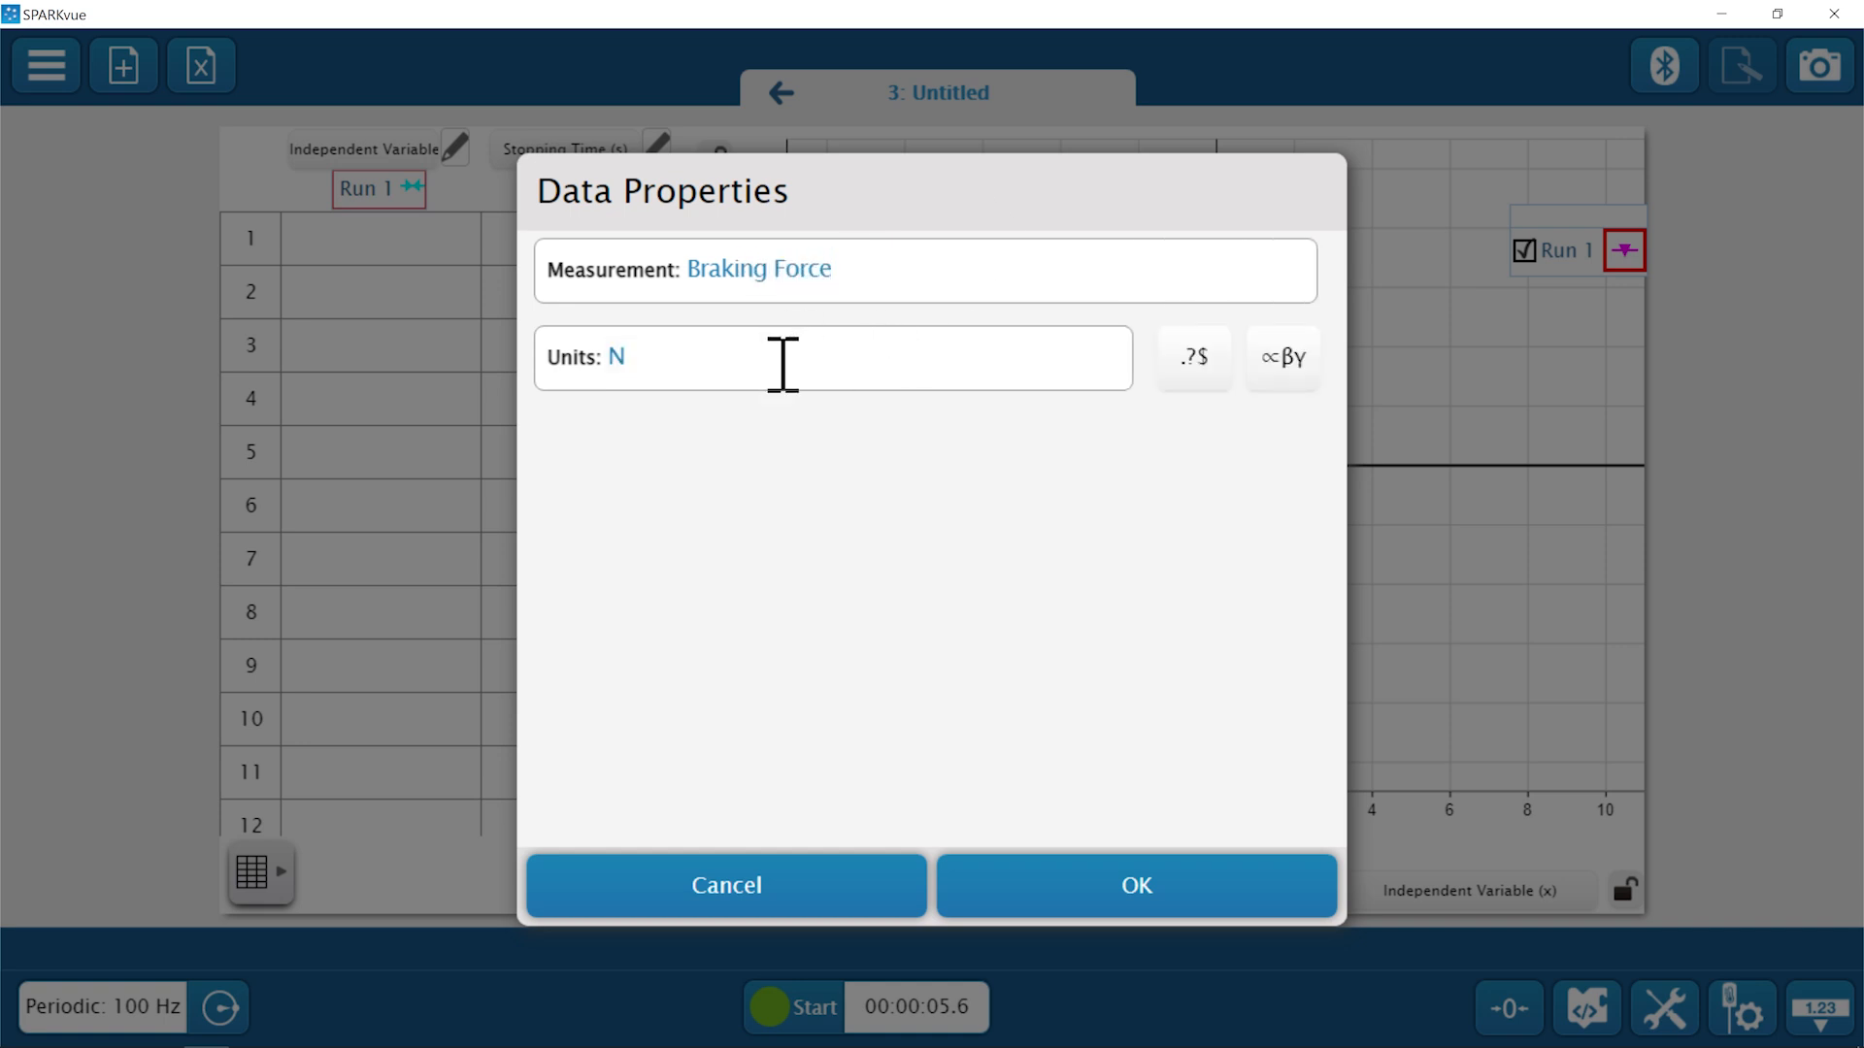
pyautogui.click(1048, 864)
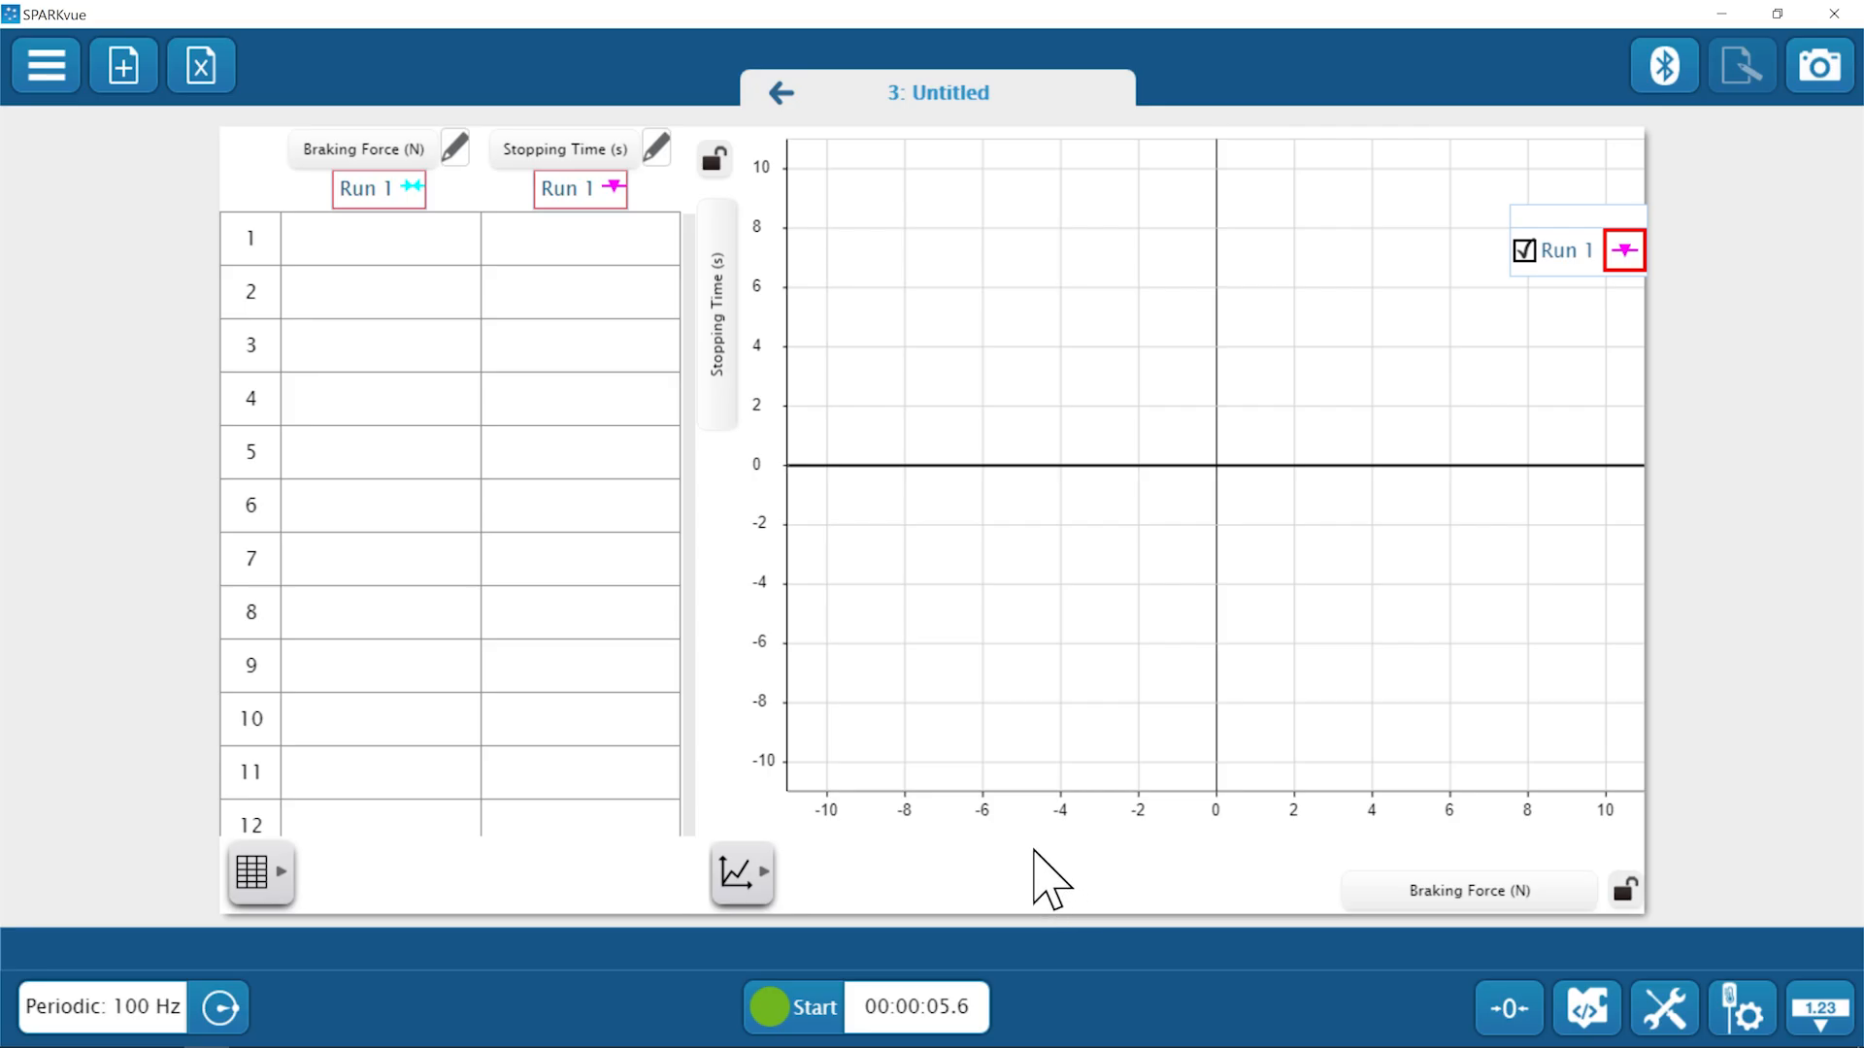
# Enter 1.44 in the first row of the Braking Force column.
pyautogui.click(436, 256)
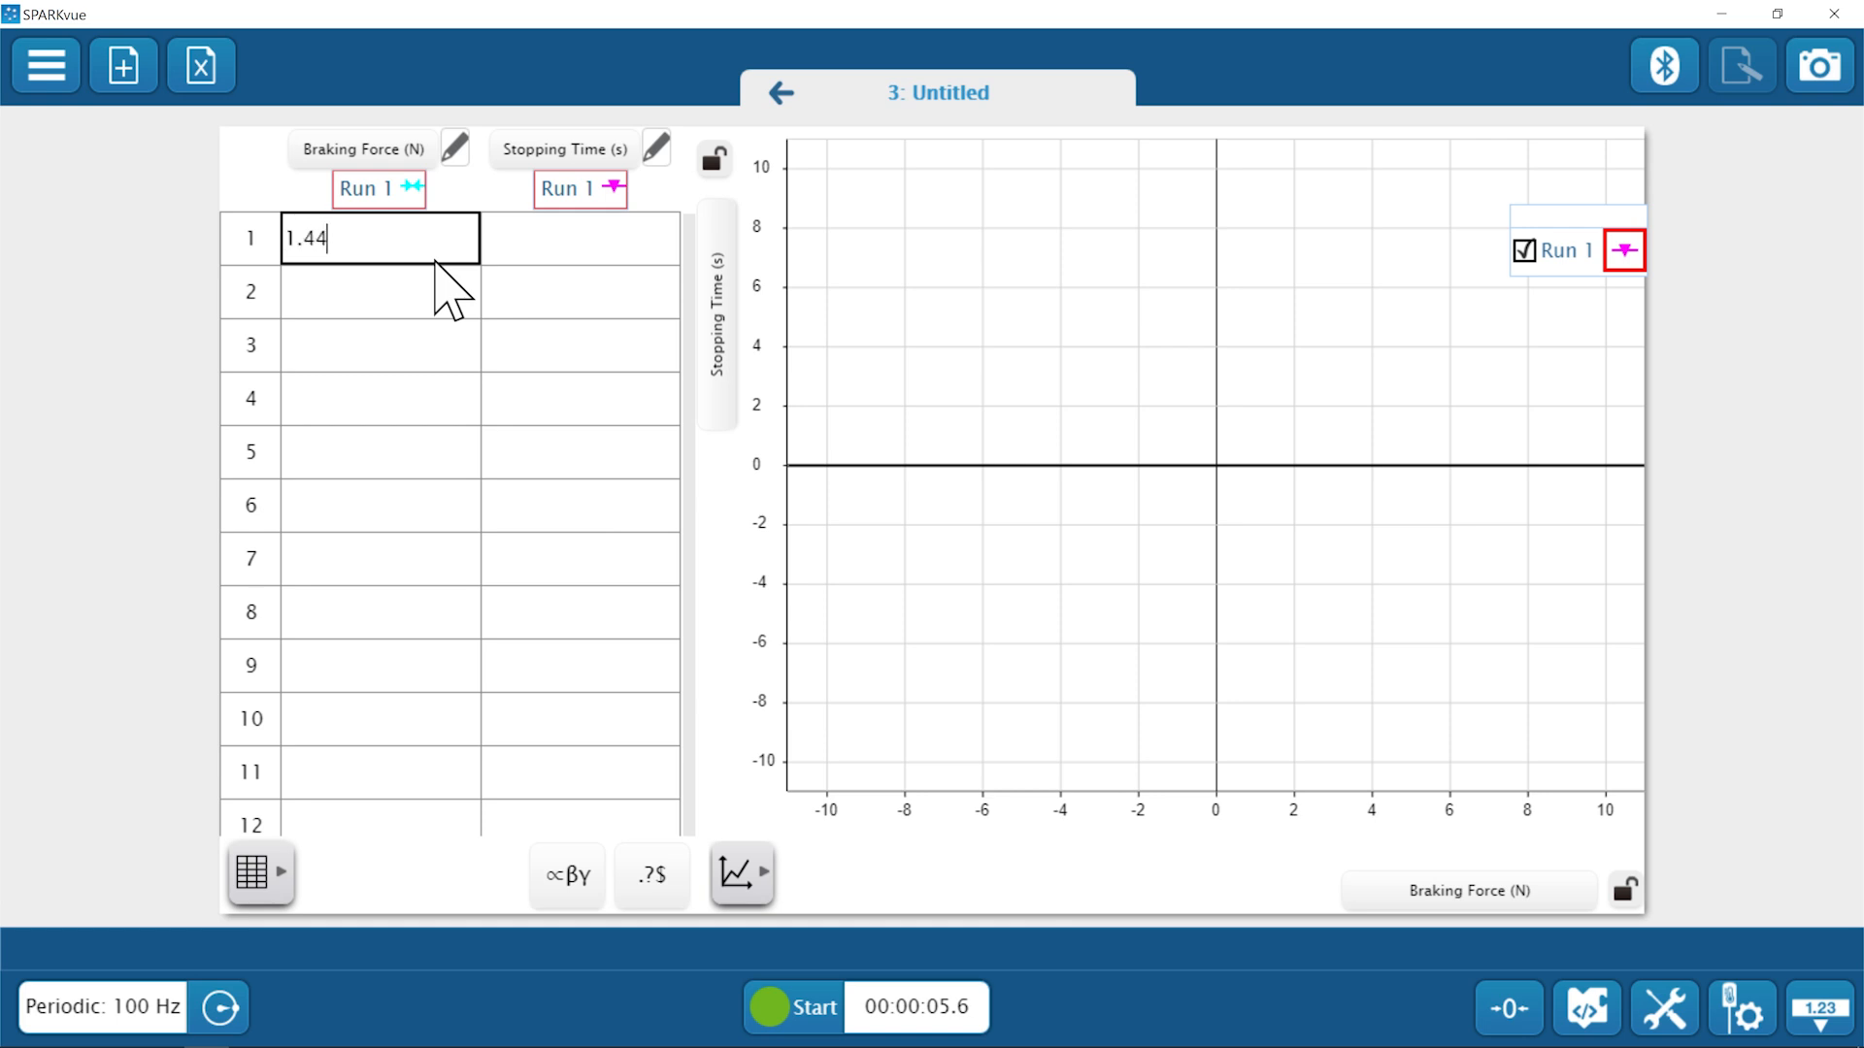
pyautogui.write('1.44')
pyautogui.press('Return')
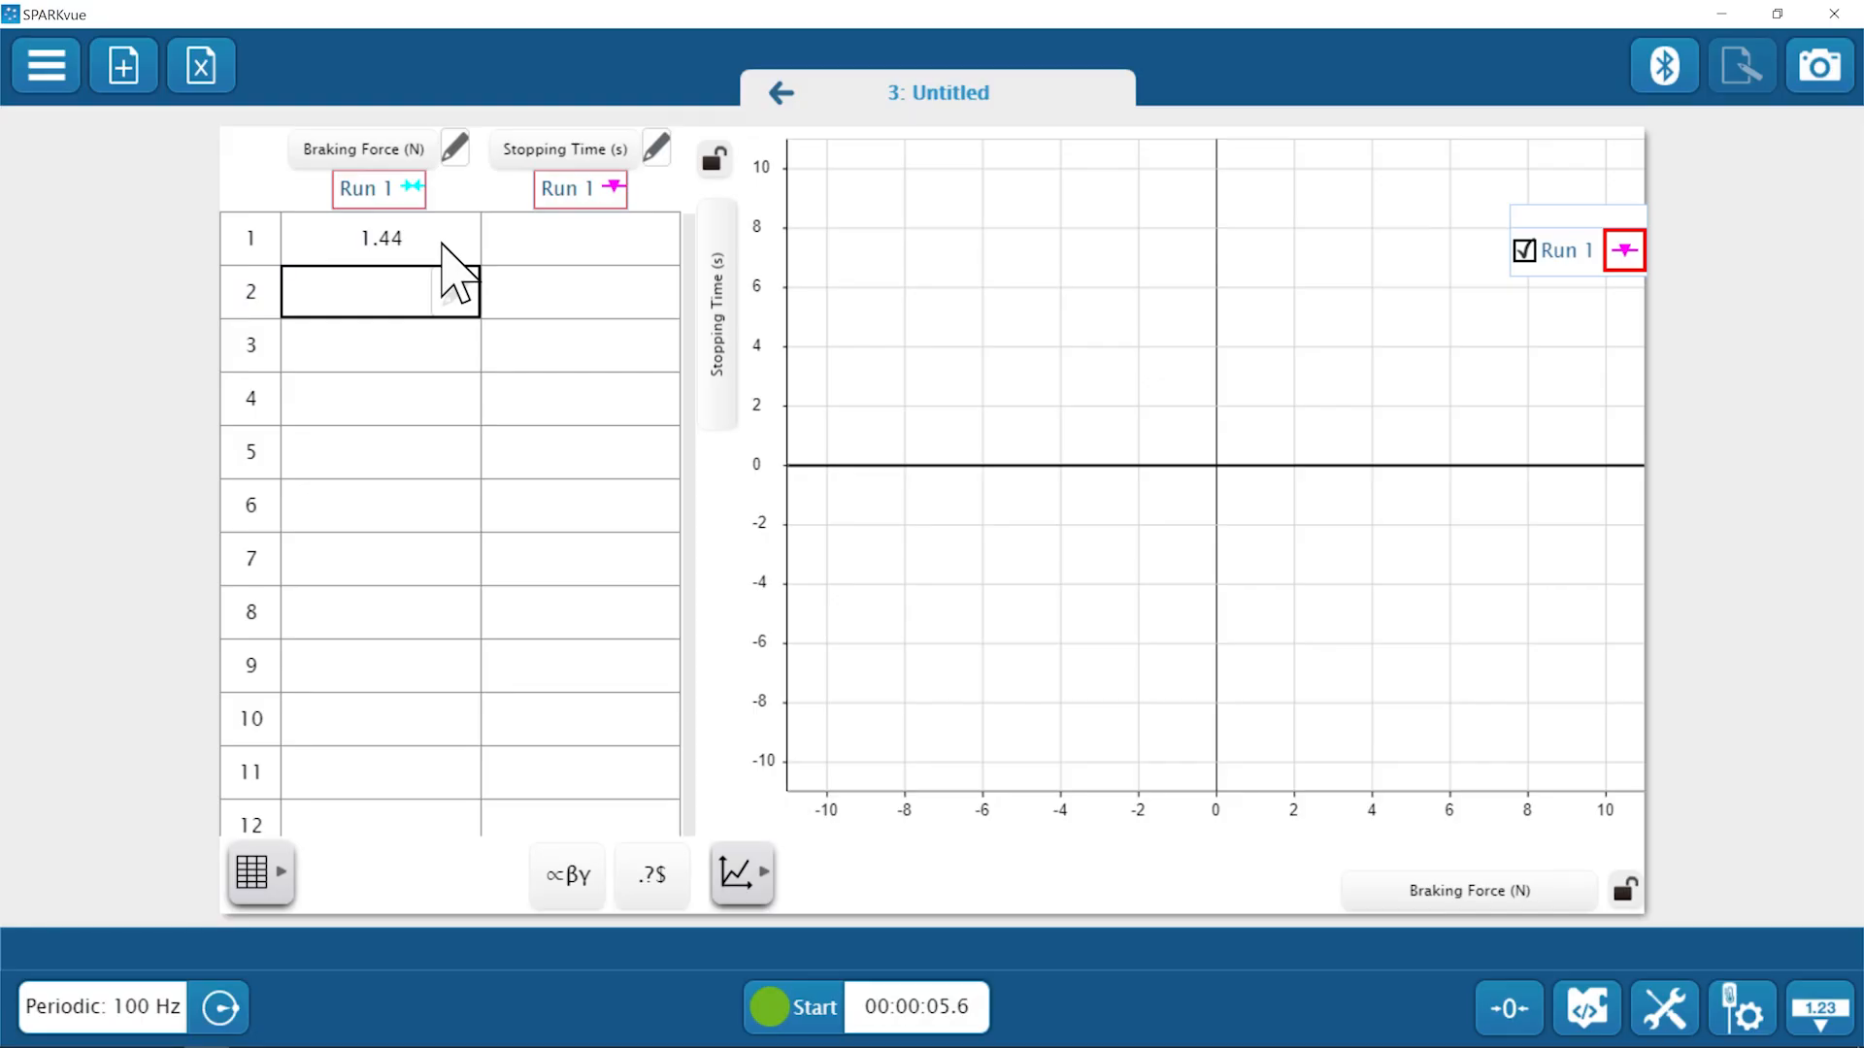
# Return to the Speed vs. Time page, hide Run 1 and record a cart velocity run of about 5.9 seconds.
pyautogui.click(783, 94)
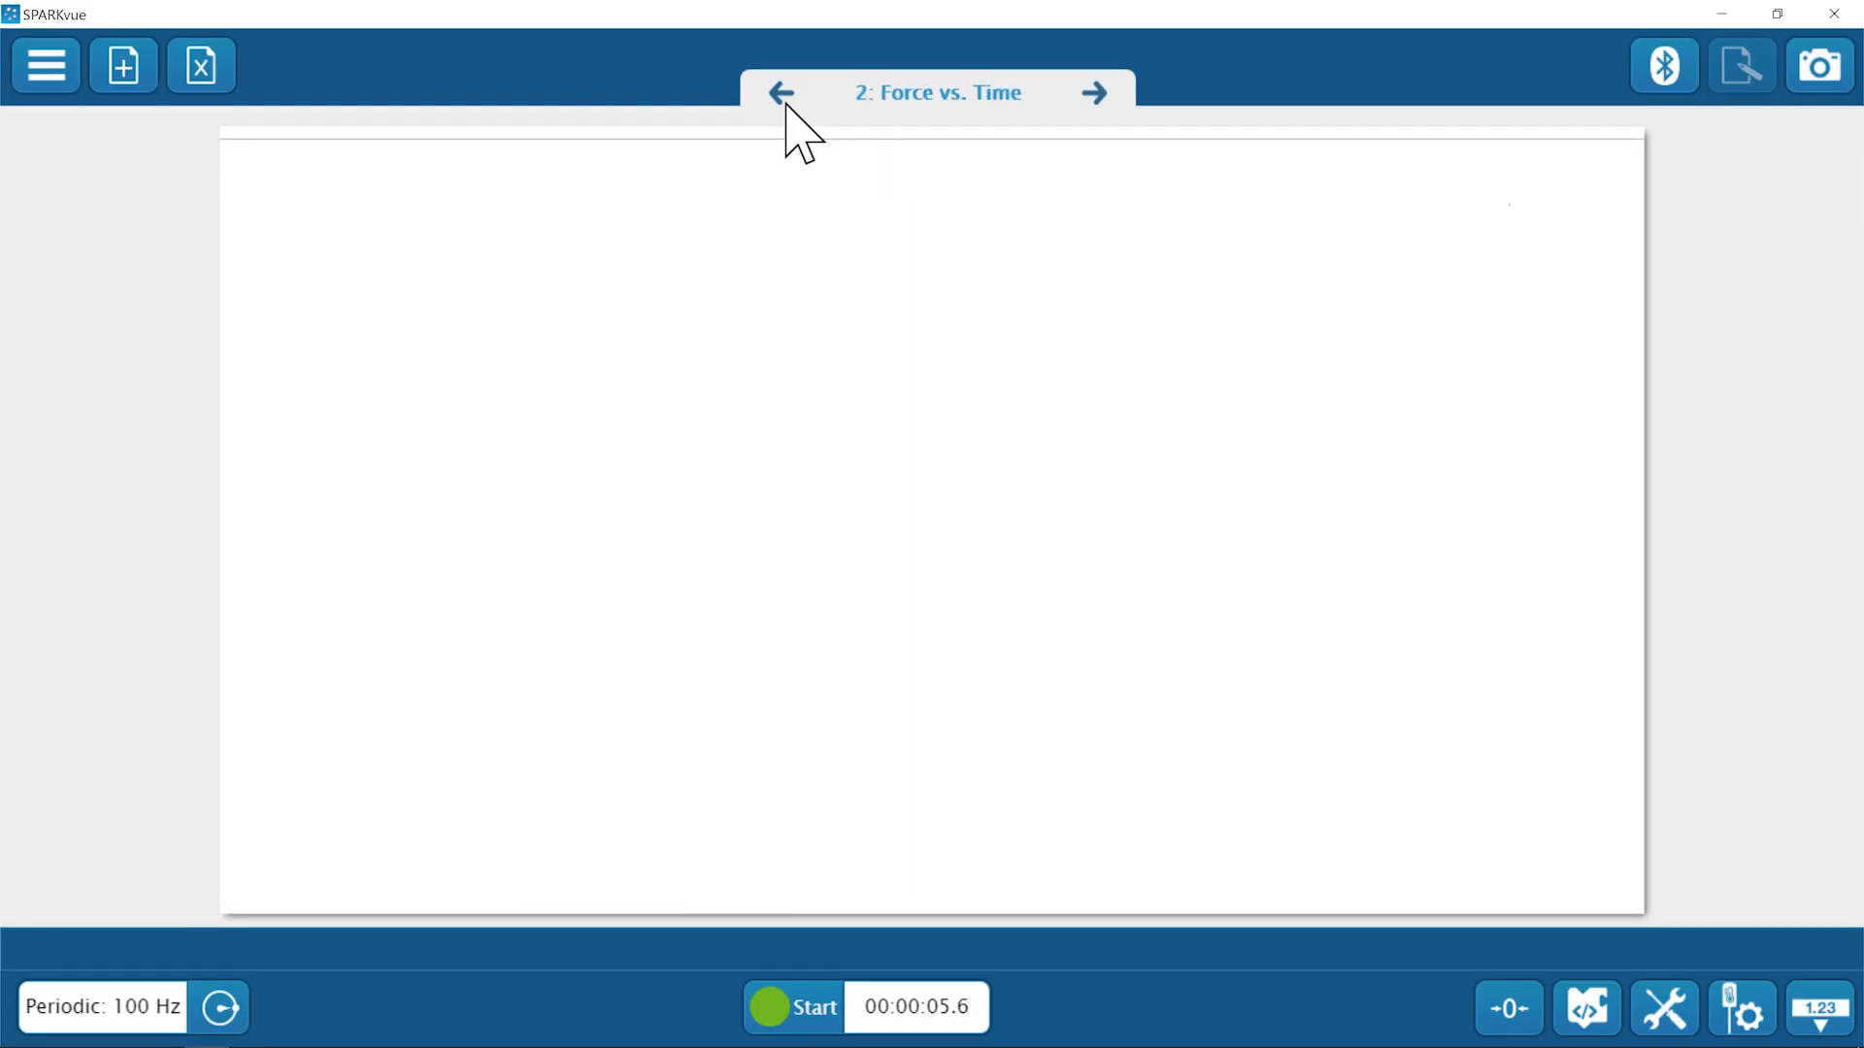
pyautogui.click(783, 94)
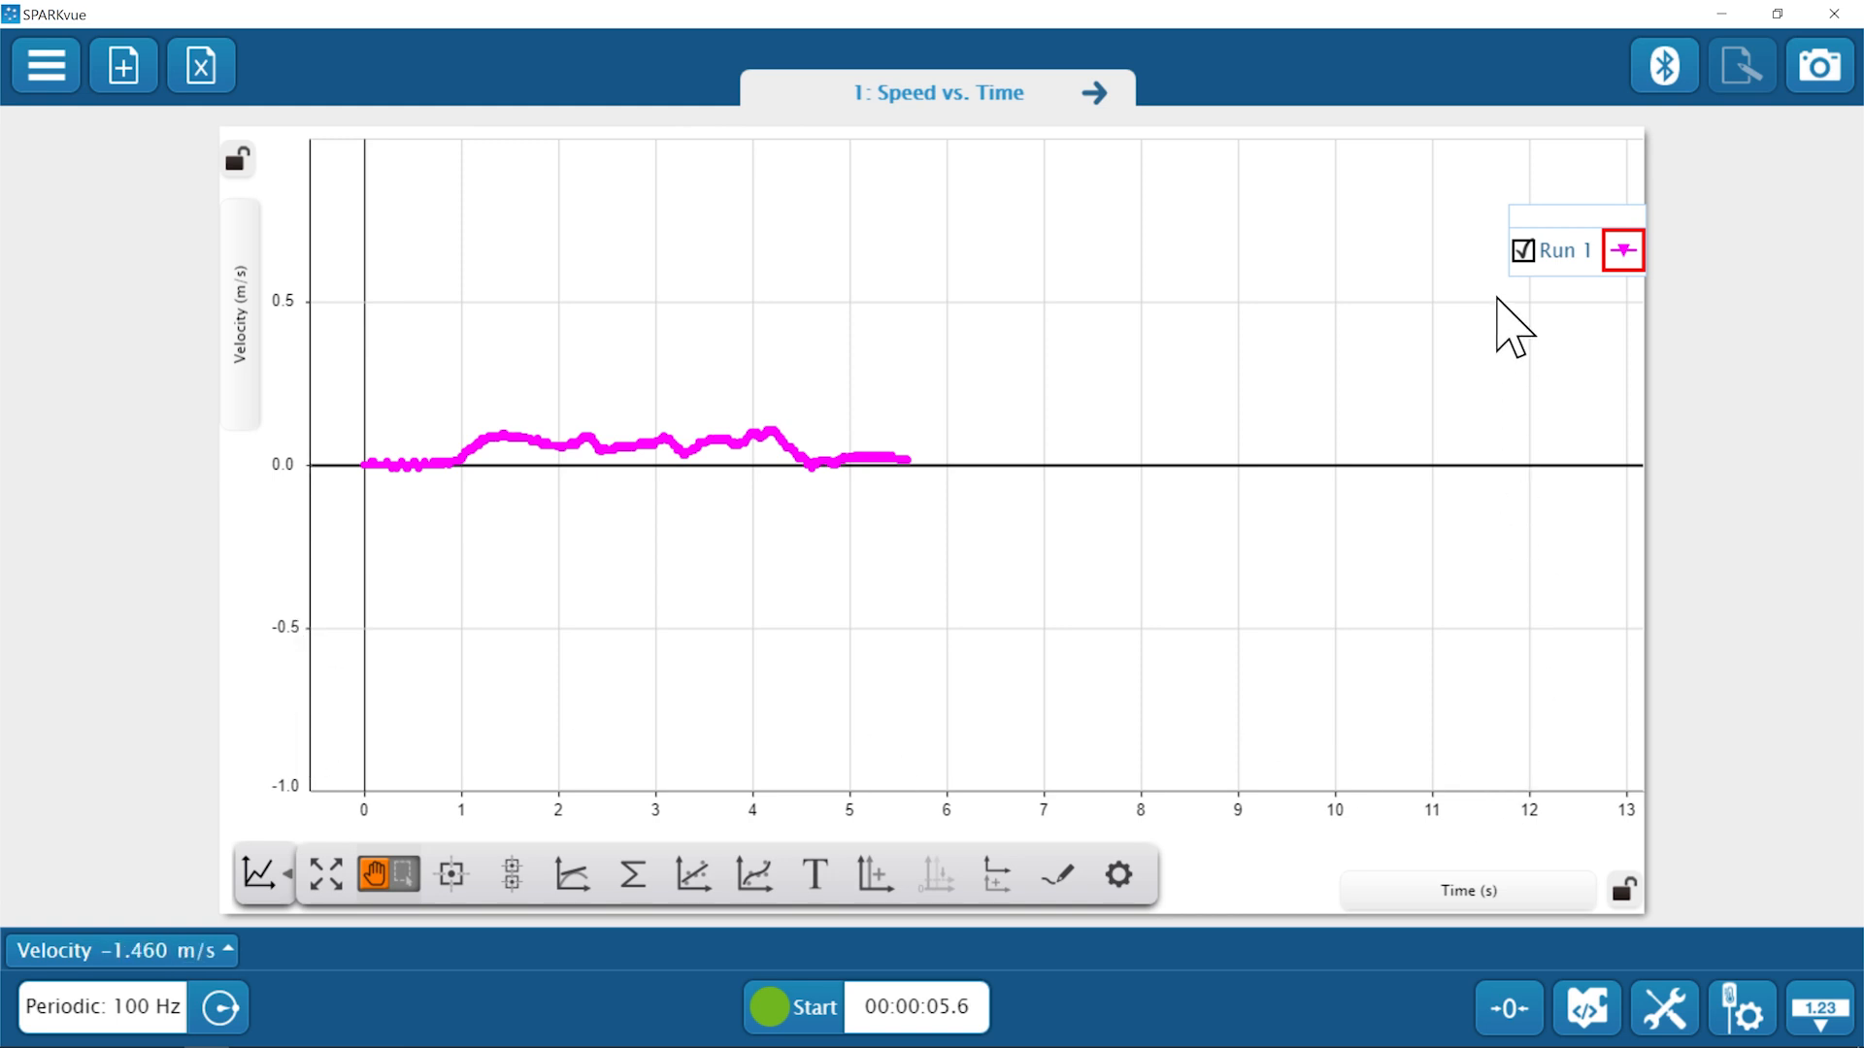
pyautogui.click(1523, 251)
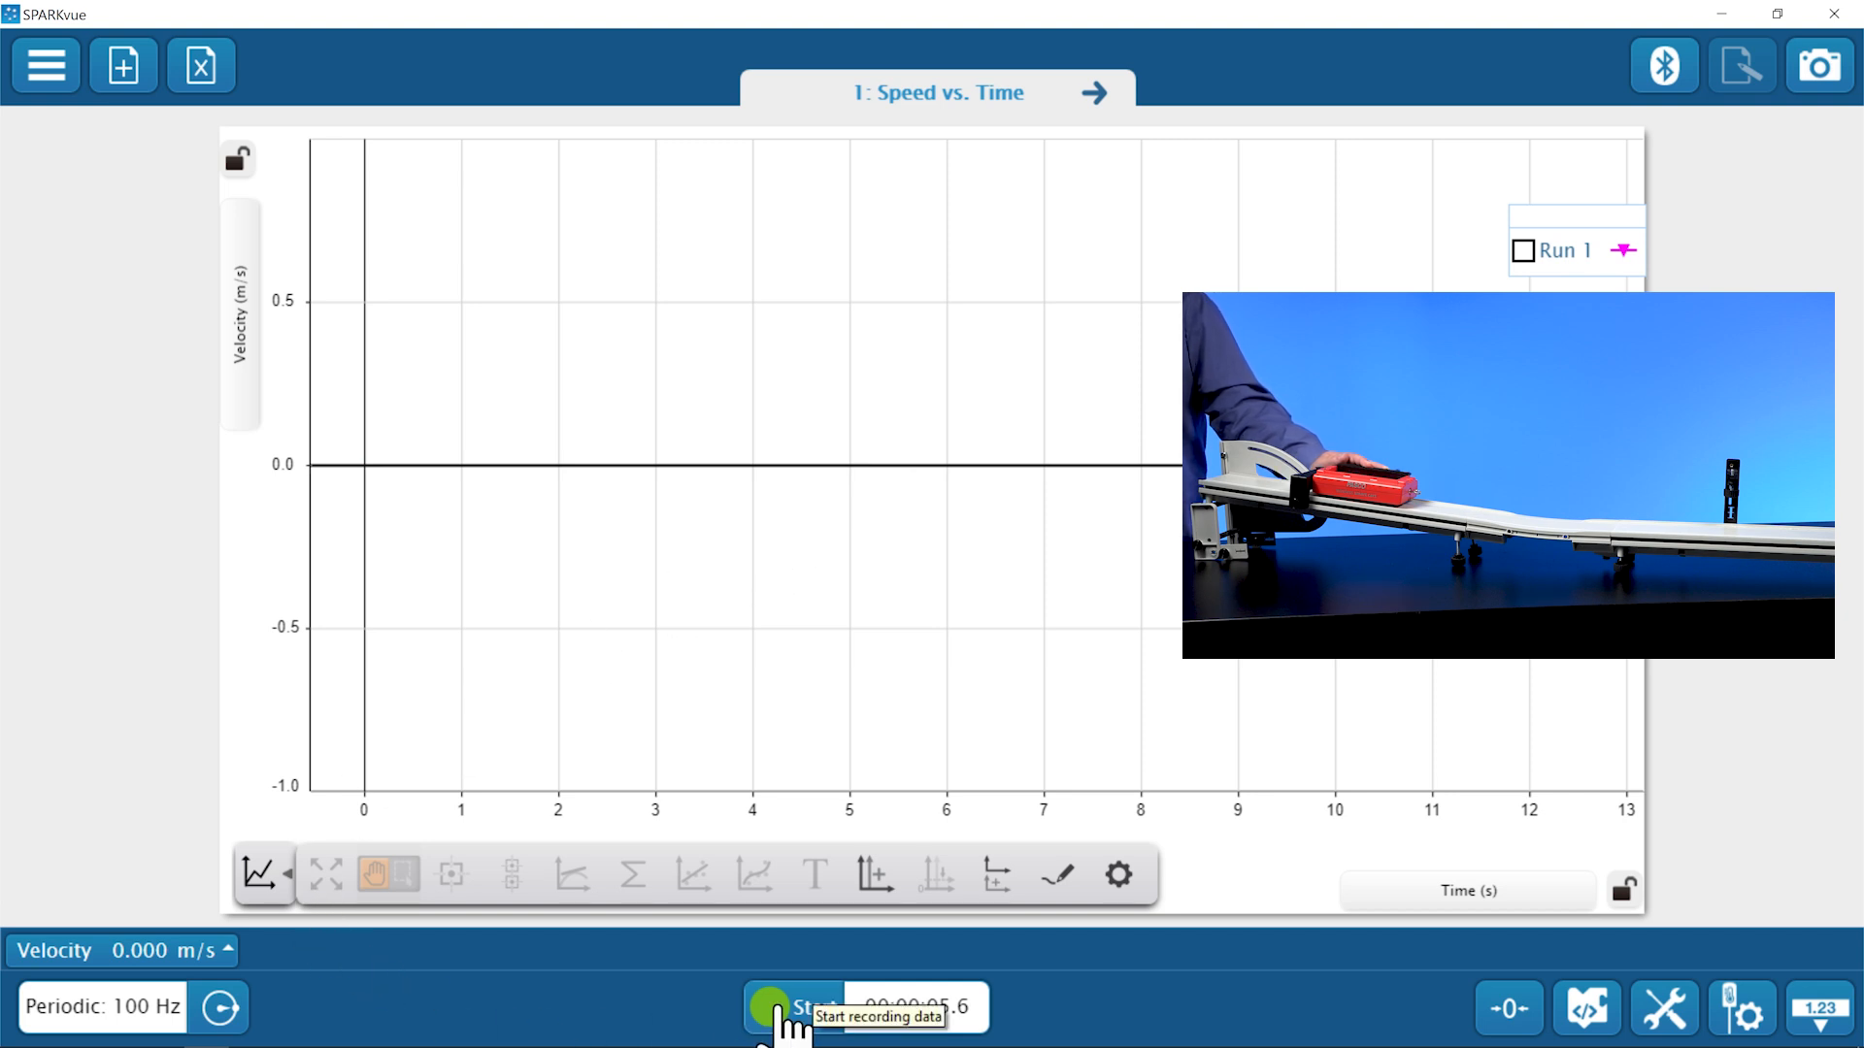
pyautogui.click(779, 1010)
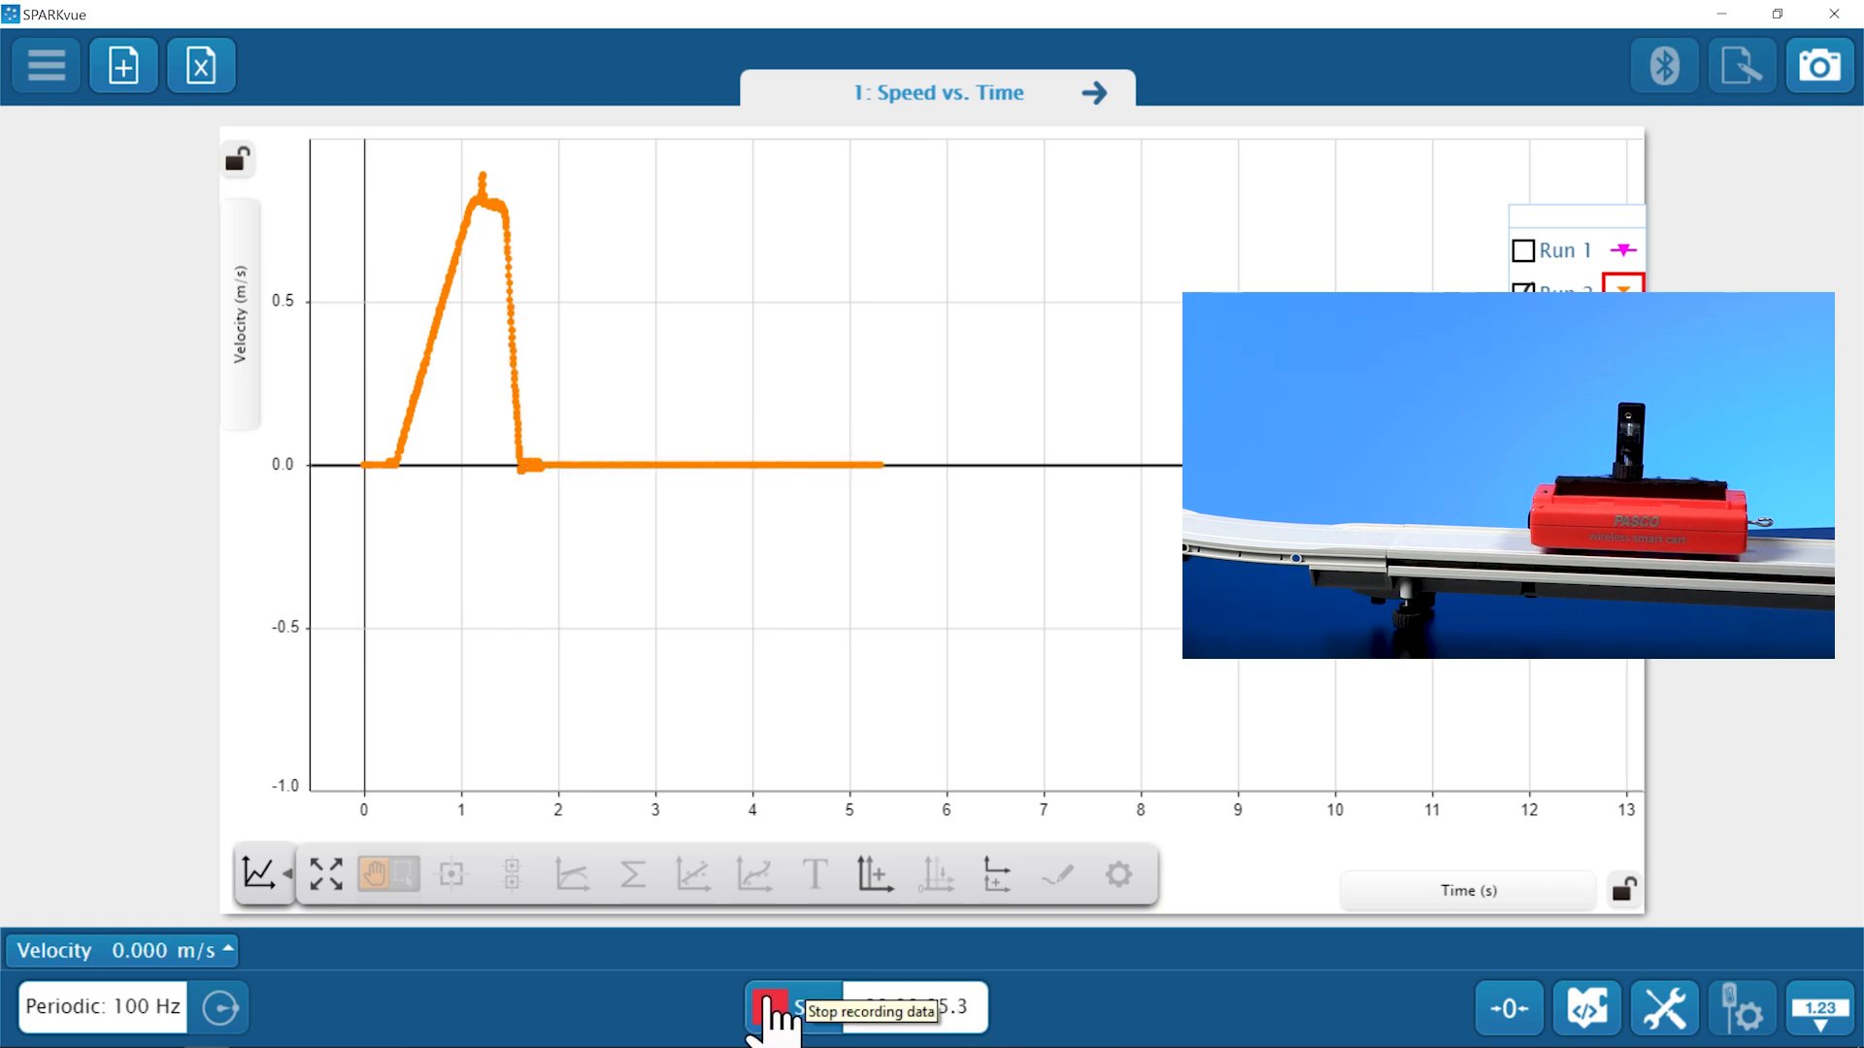
pyautogui.click(777, 1010)
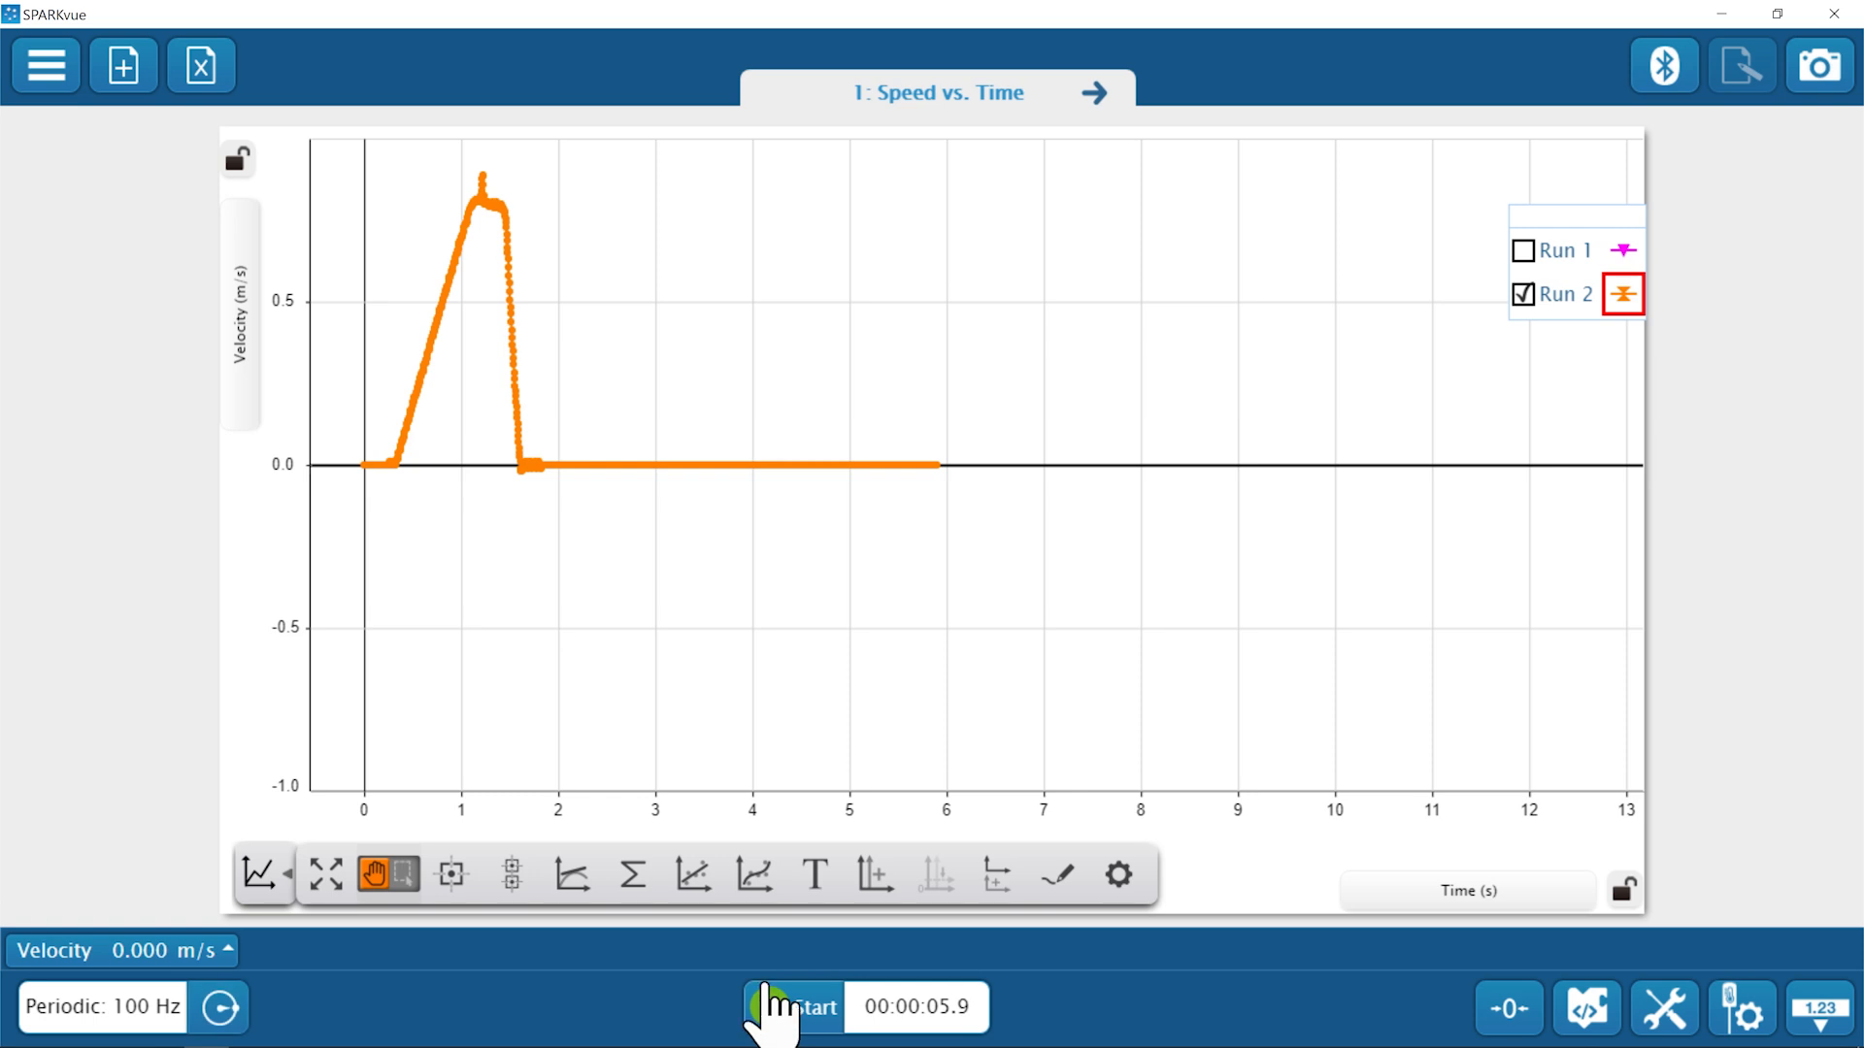
# Add a coordinate marker to the Run 2 velocity curve where braking begins, at about 1.44 s and 0.78 m/s.
pyautogui.click(326, 874)
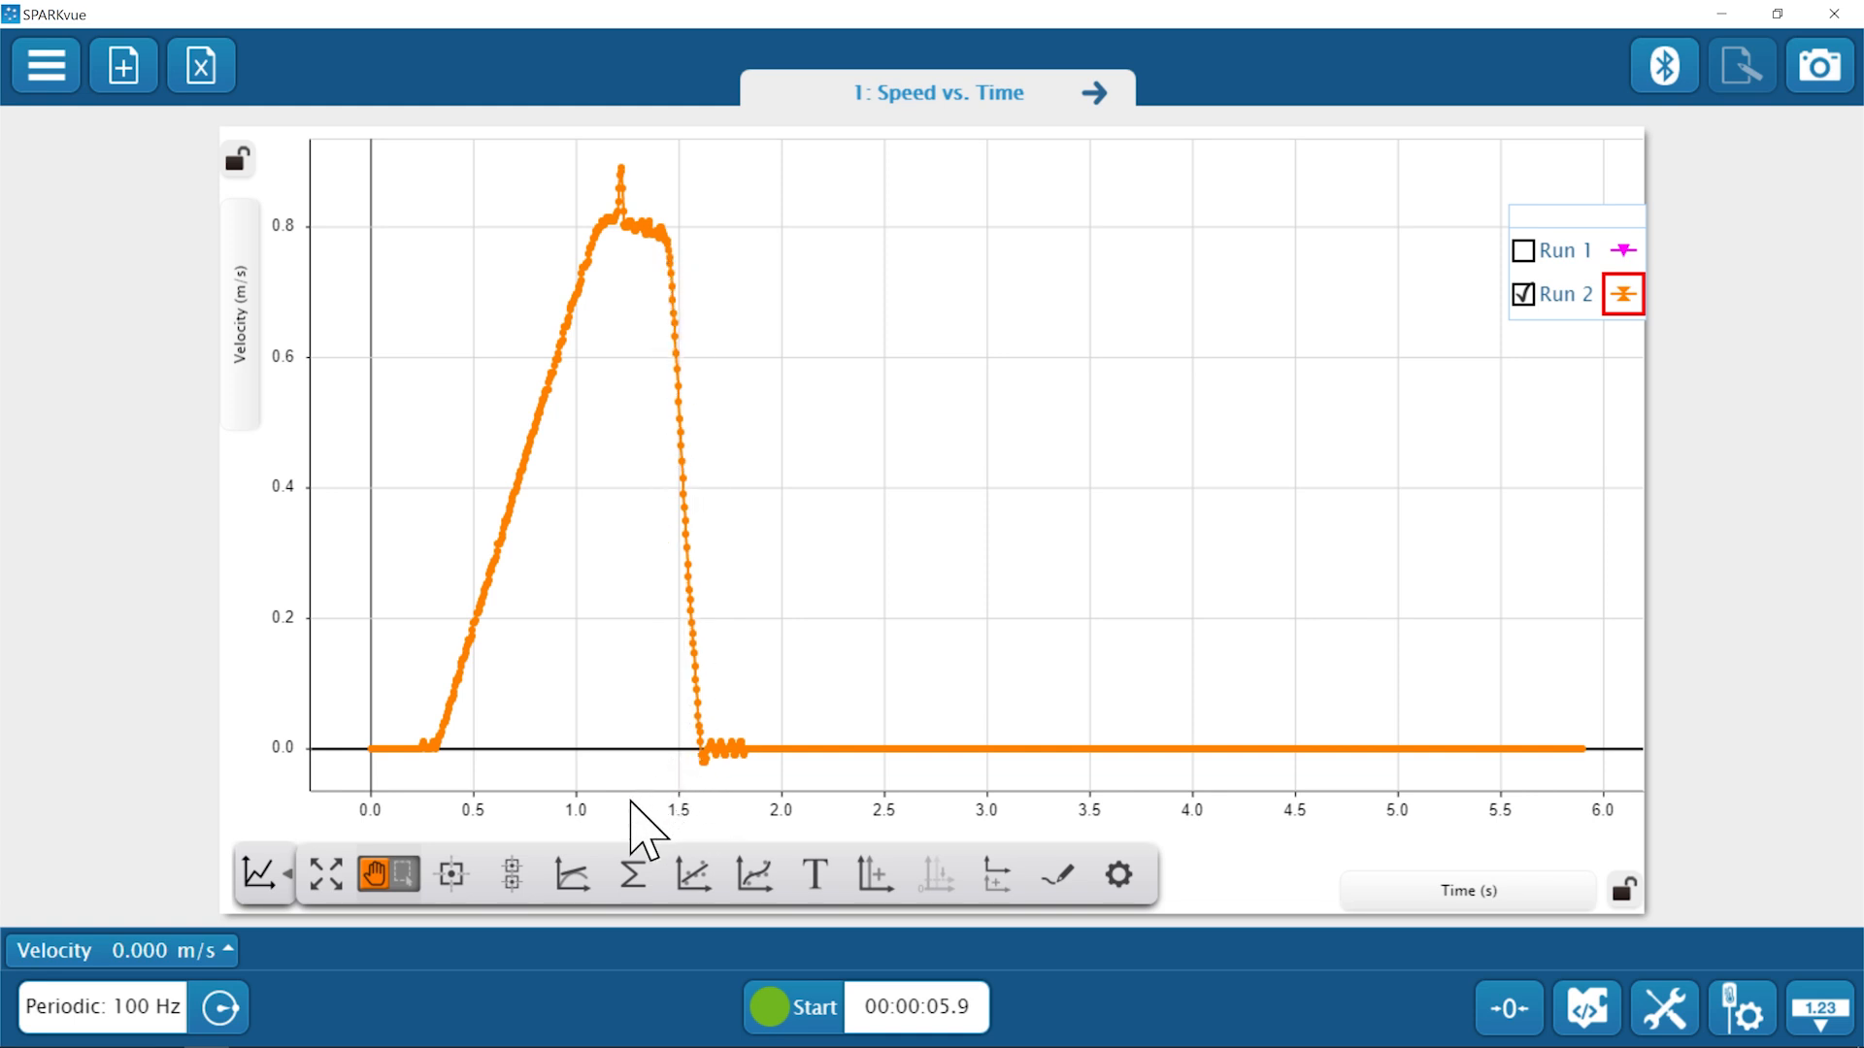
pyautogui.moveTo(633, 804)
pyautogui.mouseDown()
pyautogui.moveTo(1088, 818)
pyautogui.moveTo(1248, 845)
pyautogui.moveTo(603, 798)
pyautogui.mouseUp()
pyautogui.moveTo(283, 466)
pyautogui.mouseDown()
pyautogui.moveTo(291, 486)
pyautogui.moveTo(293, 457)
pyautogui.mouseUp()
pyautogui.moveTo(951, 393); pyautogui.dragTo(723, 368)
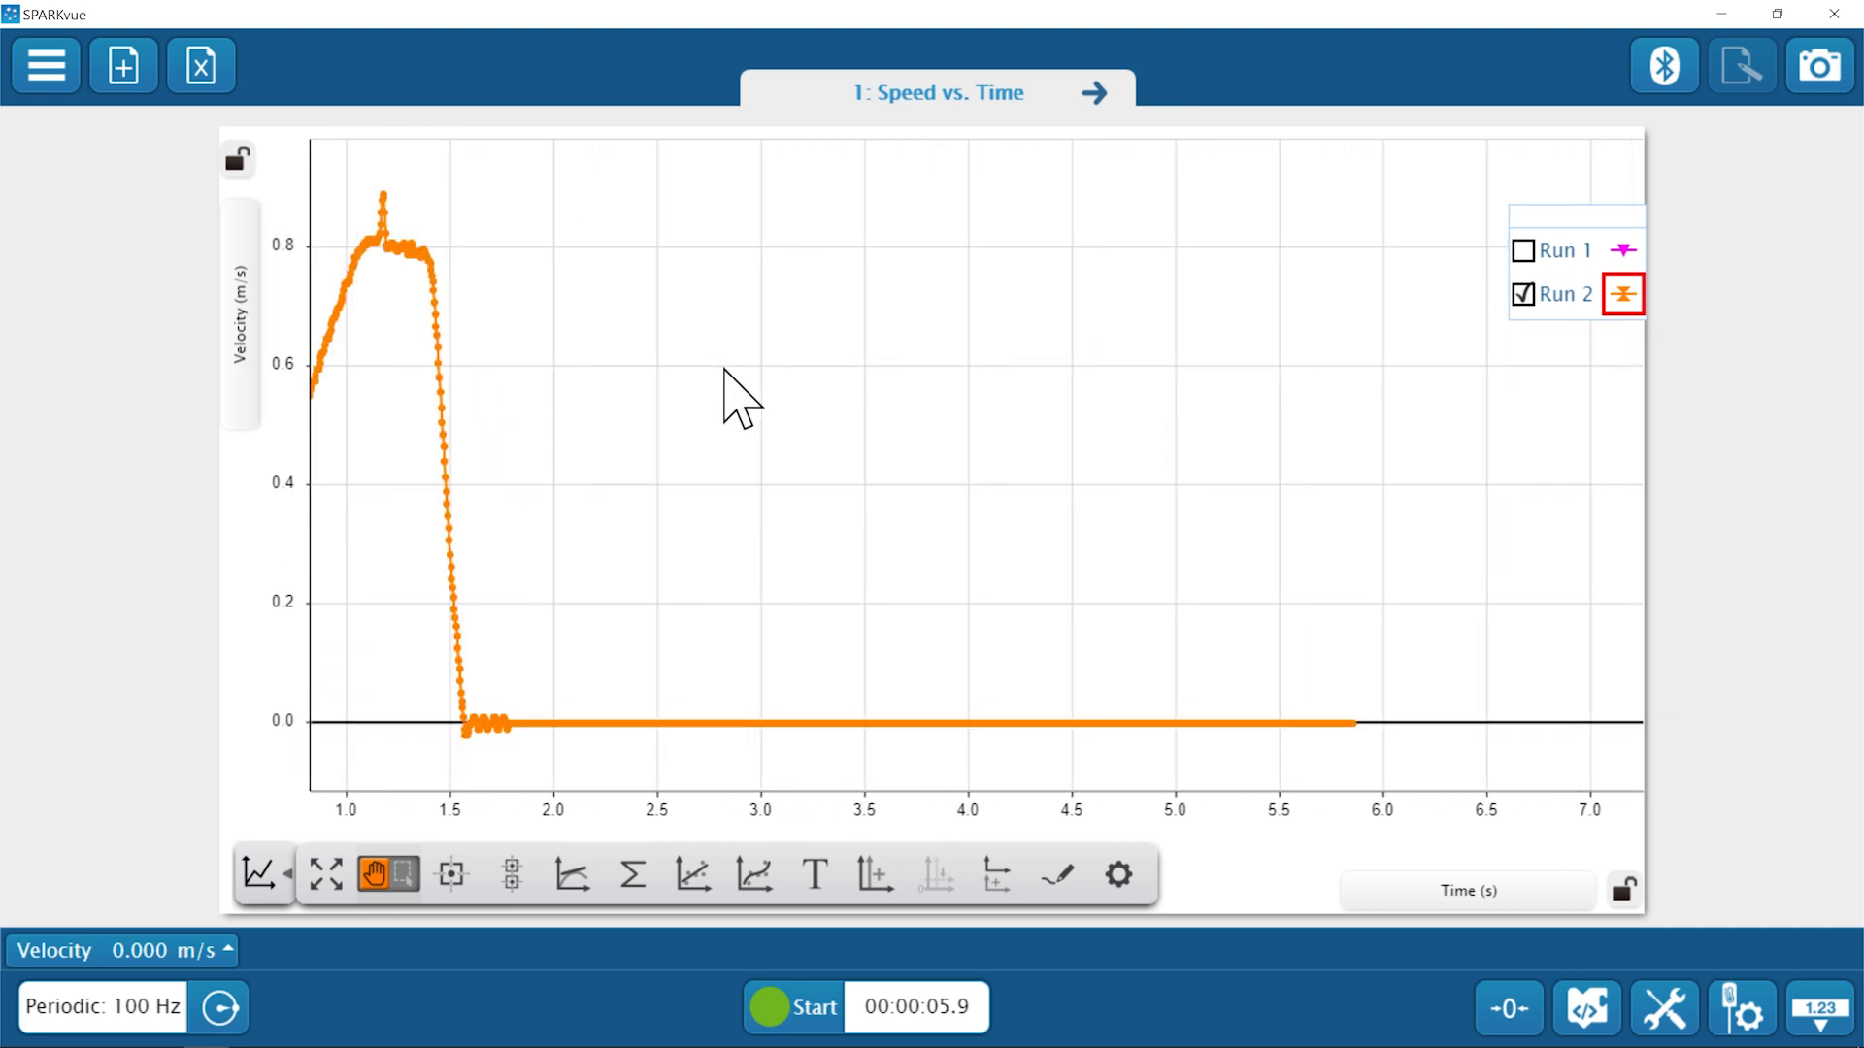
pyautogui.moveTo(644, 832); pyautogui.dragTo(1592, 823)
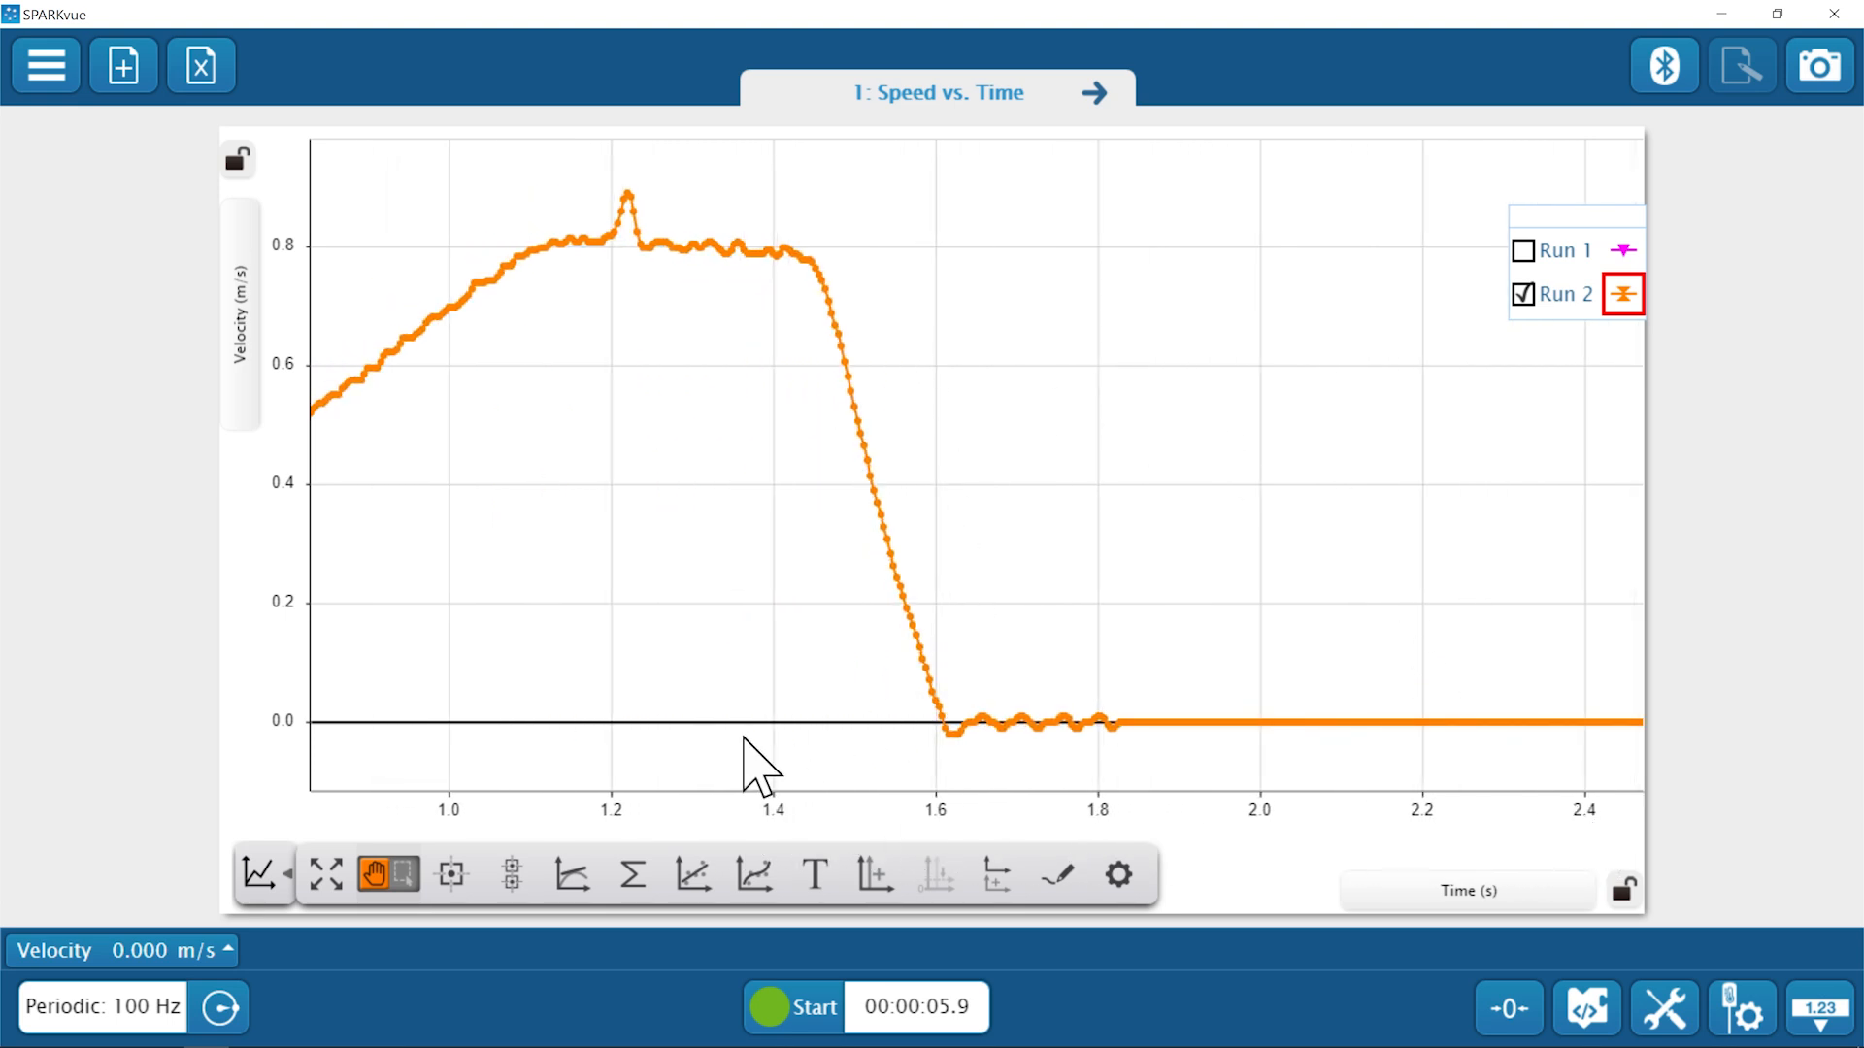
pyautogui.click(452, 875)
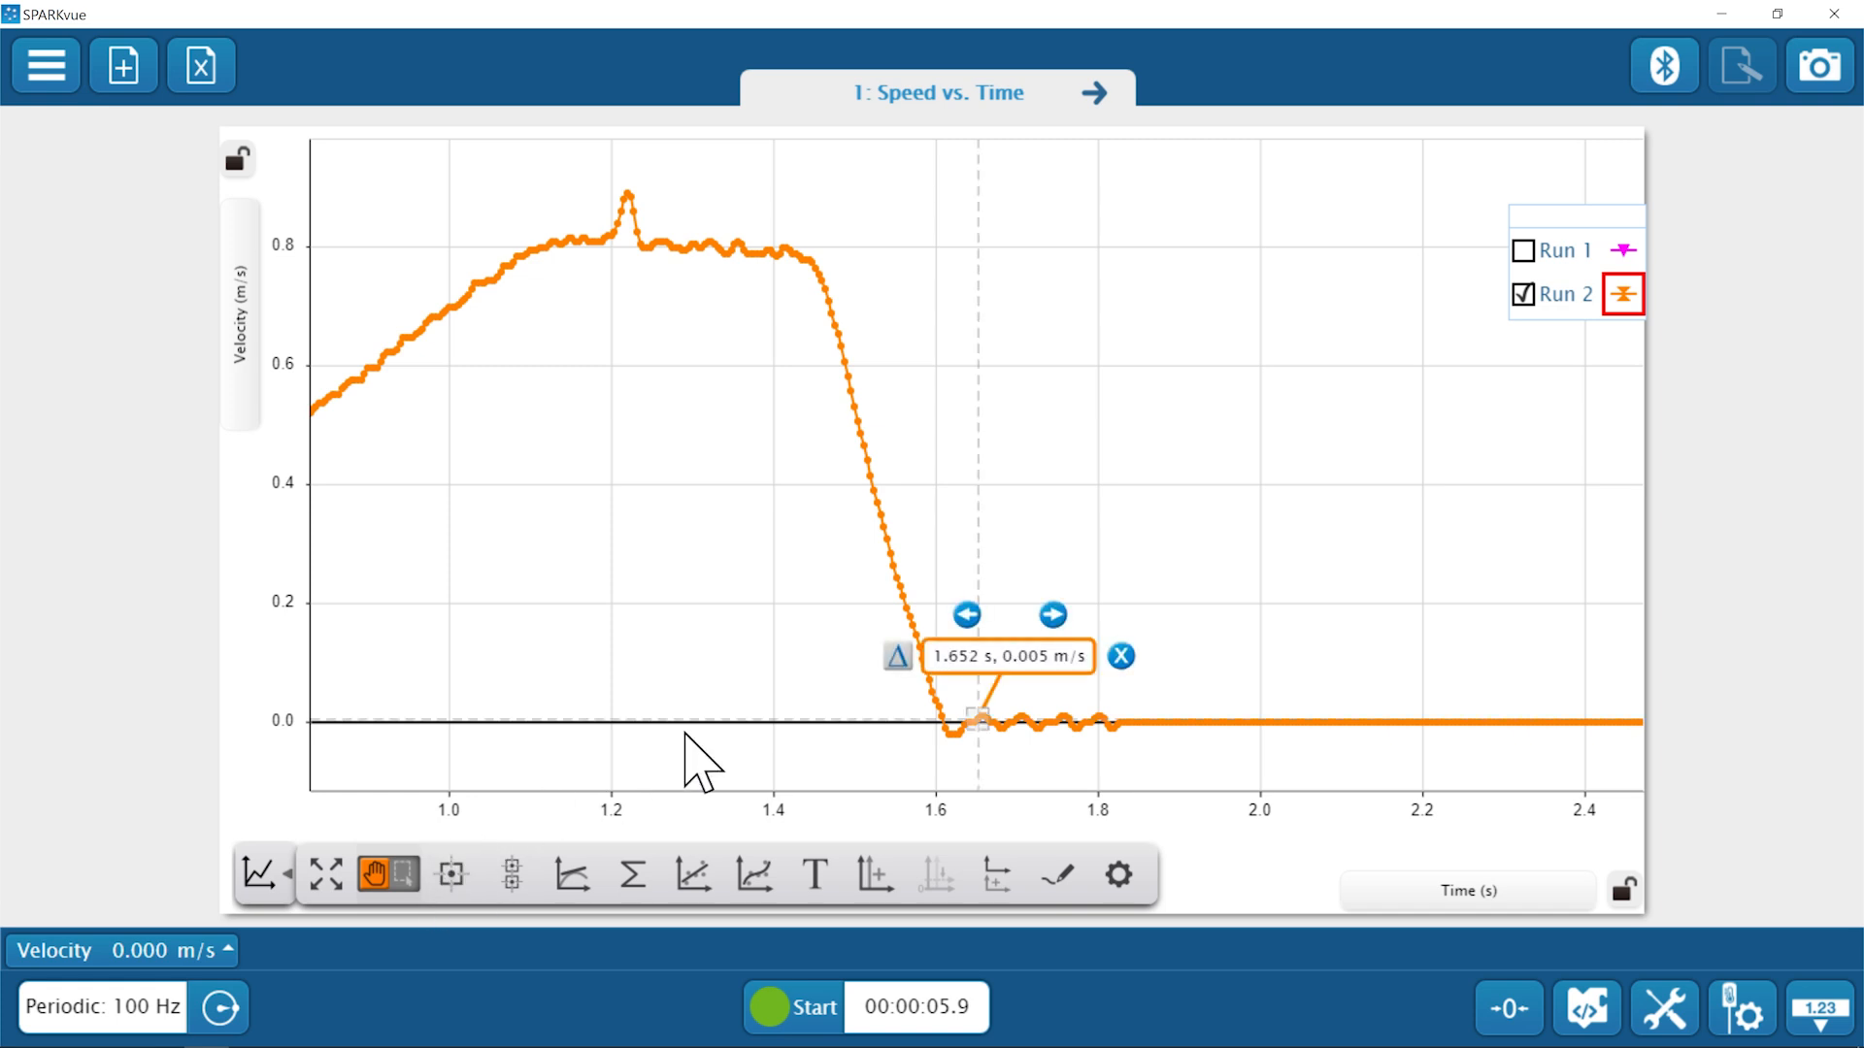
pyautogui.moveTo(981, 723); pyautogui.dragTo(808, 260)
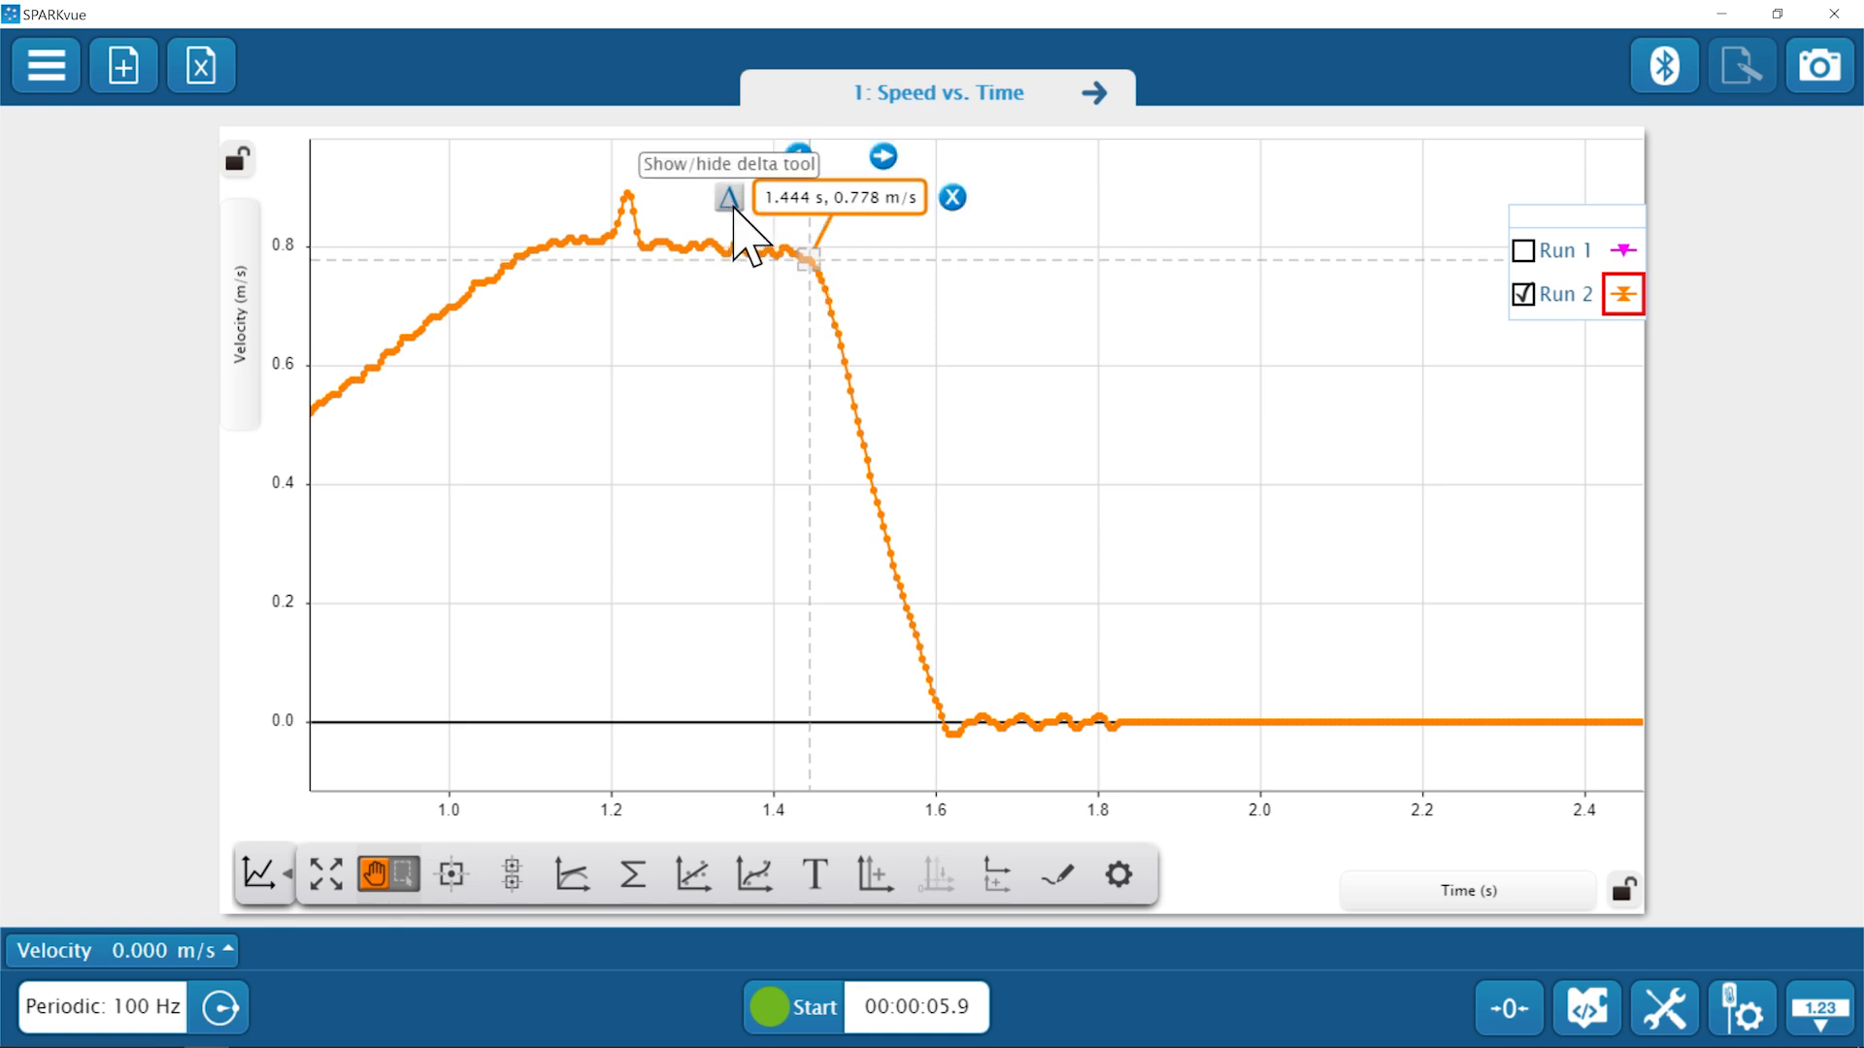
# Show the marker's delta tool, extend it to where the velocity first reaches zero, and move the Δx label above the time axis.
pyautogui.click(731, 201)
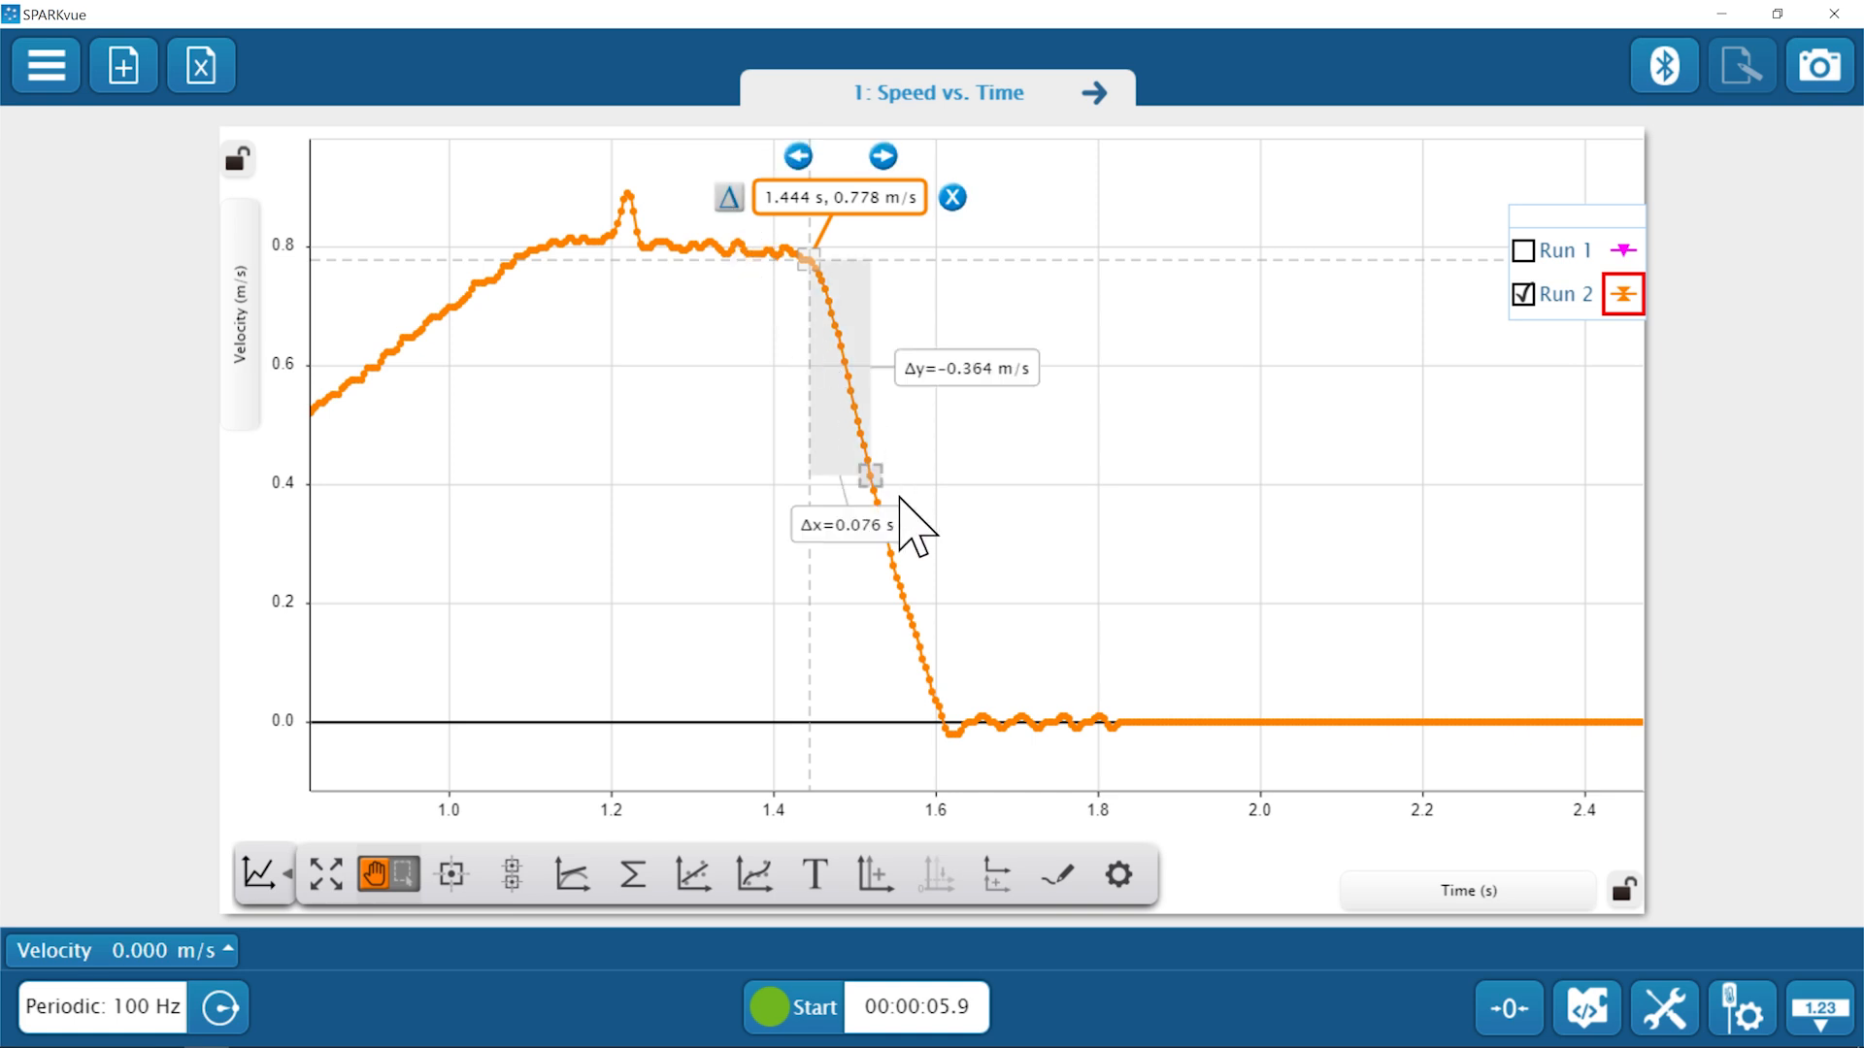
pyautogui.moveTo(871, 472)
pyautogui.mouseDown()
pyautogui.moveTo(948, 622)
pyautogui.moveTo(944, 728)
pyautogui.mouseUp()
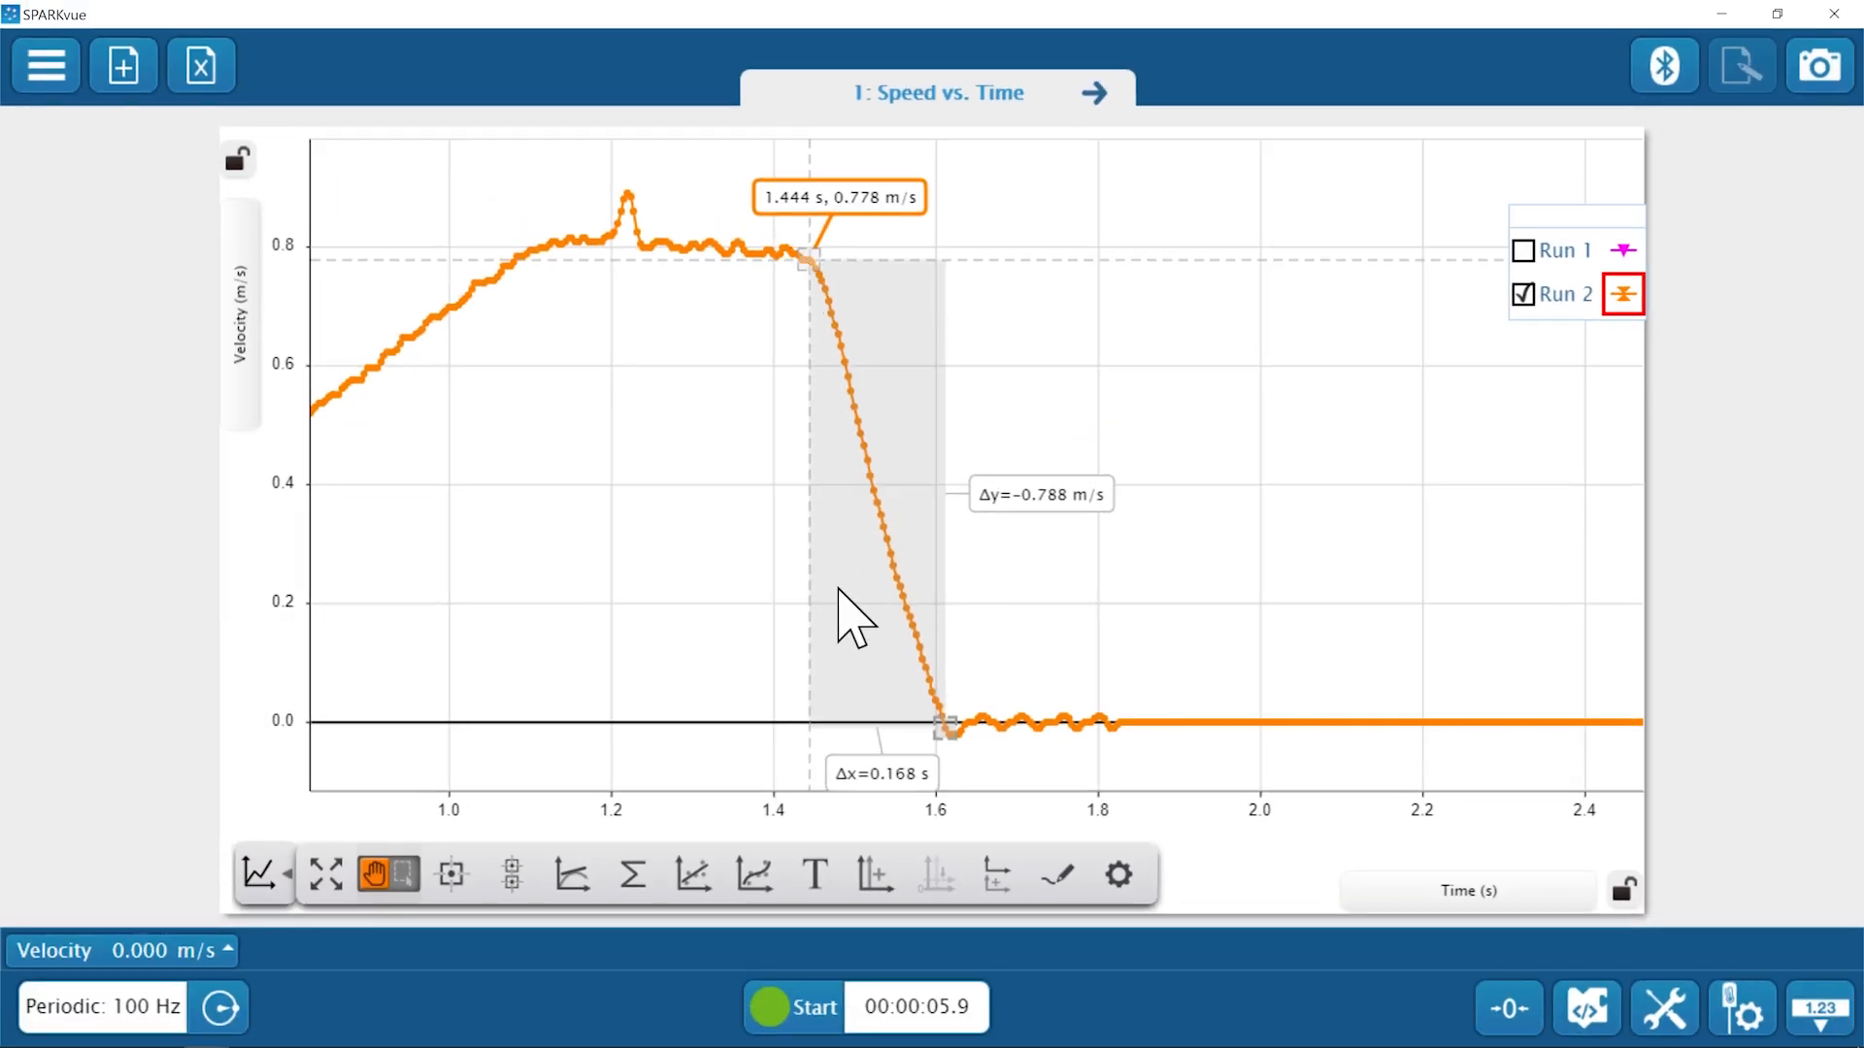
pyautogui.moveTo(911, 769); pyautogui.dragTo(894, 683)
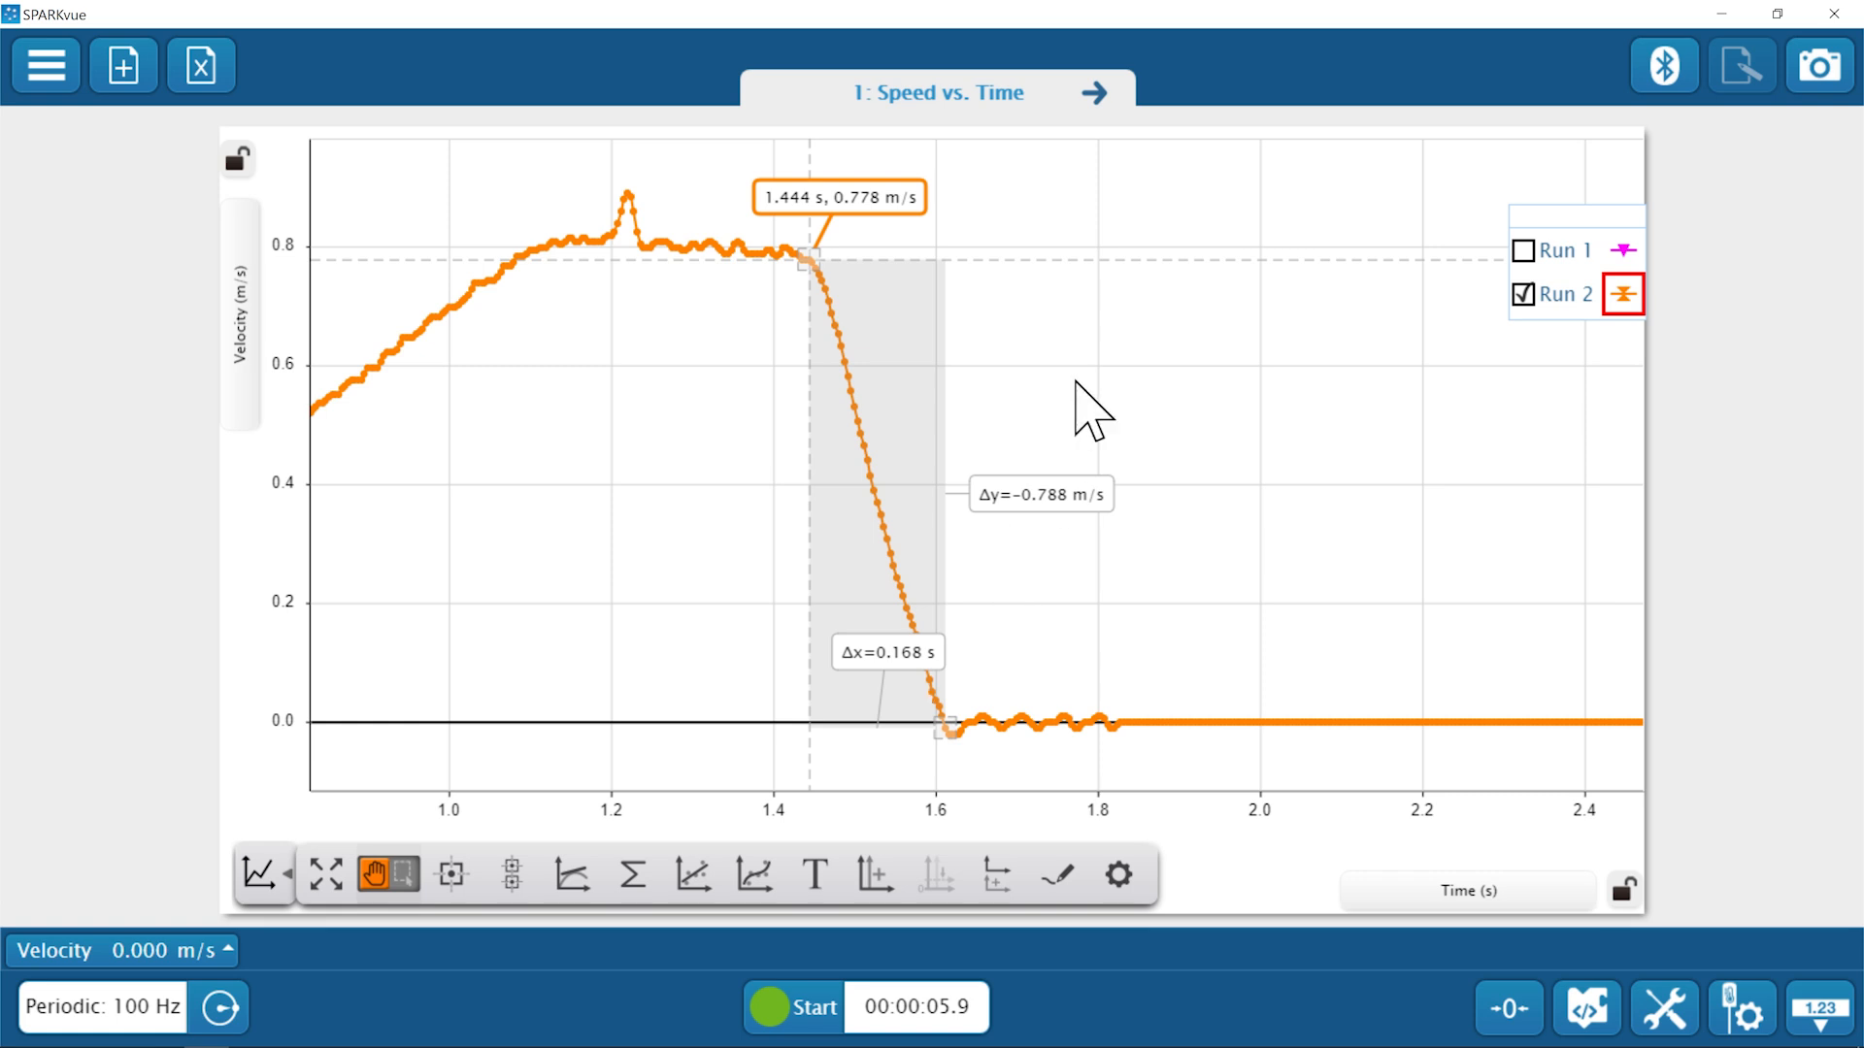
# On page 3, enter 0.168 in the first row of the Stopping Time column.
pyautogui.click(1096, 95)
pyautogui.click(1096, 95)
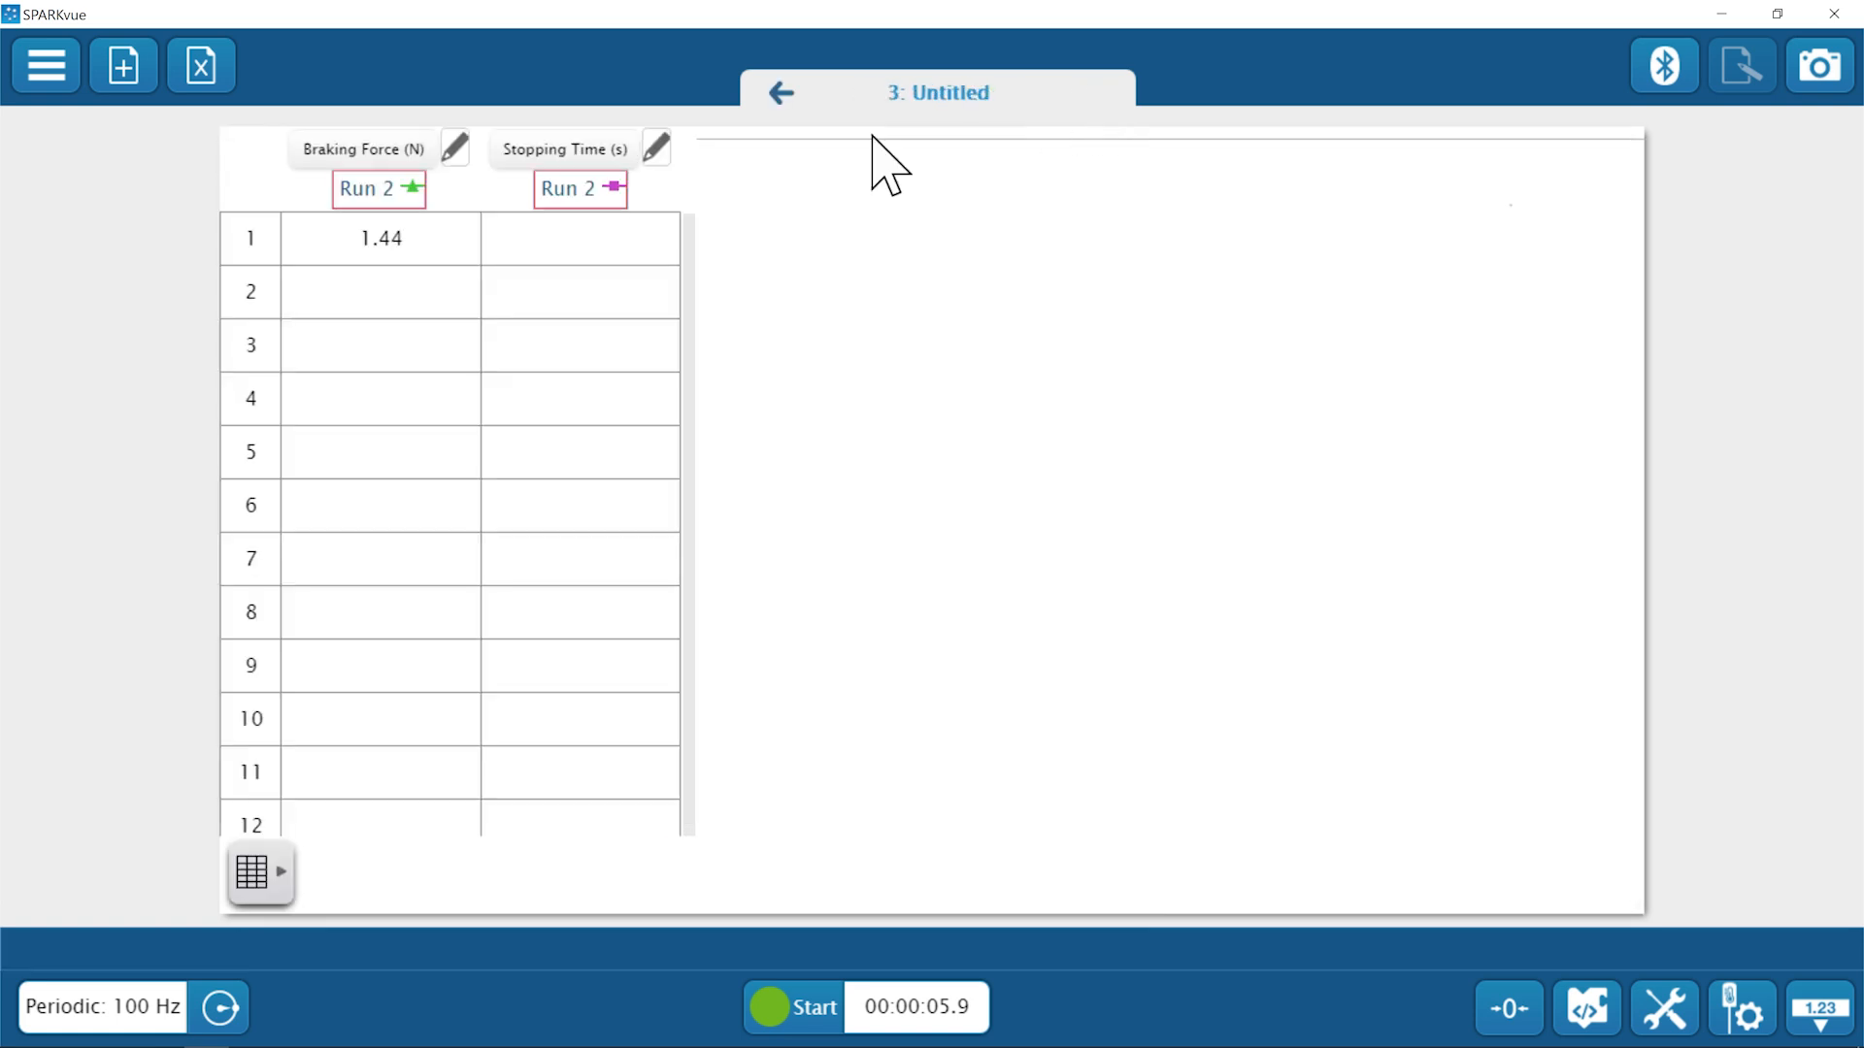
pyautogui.click(609, 243)
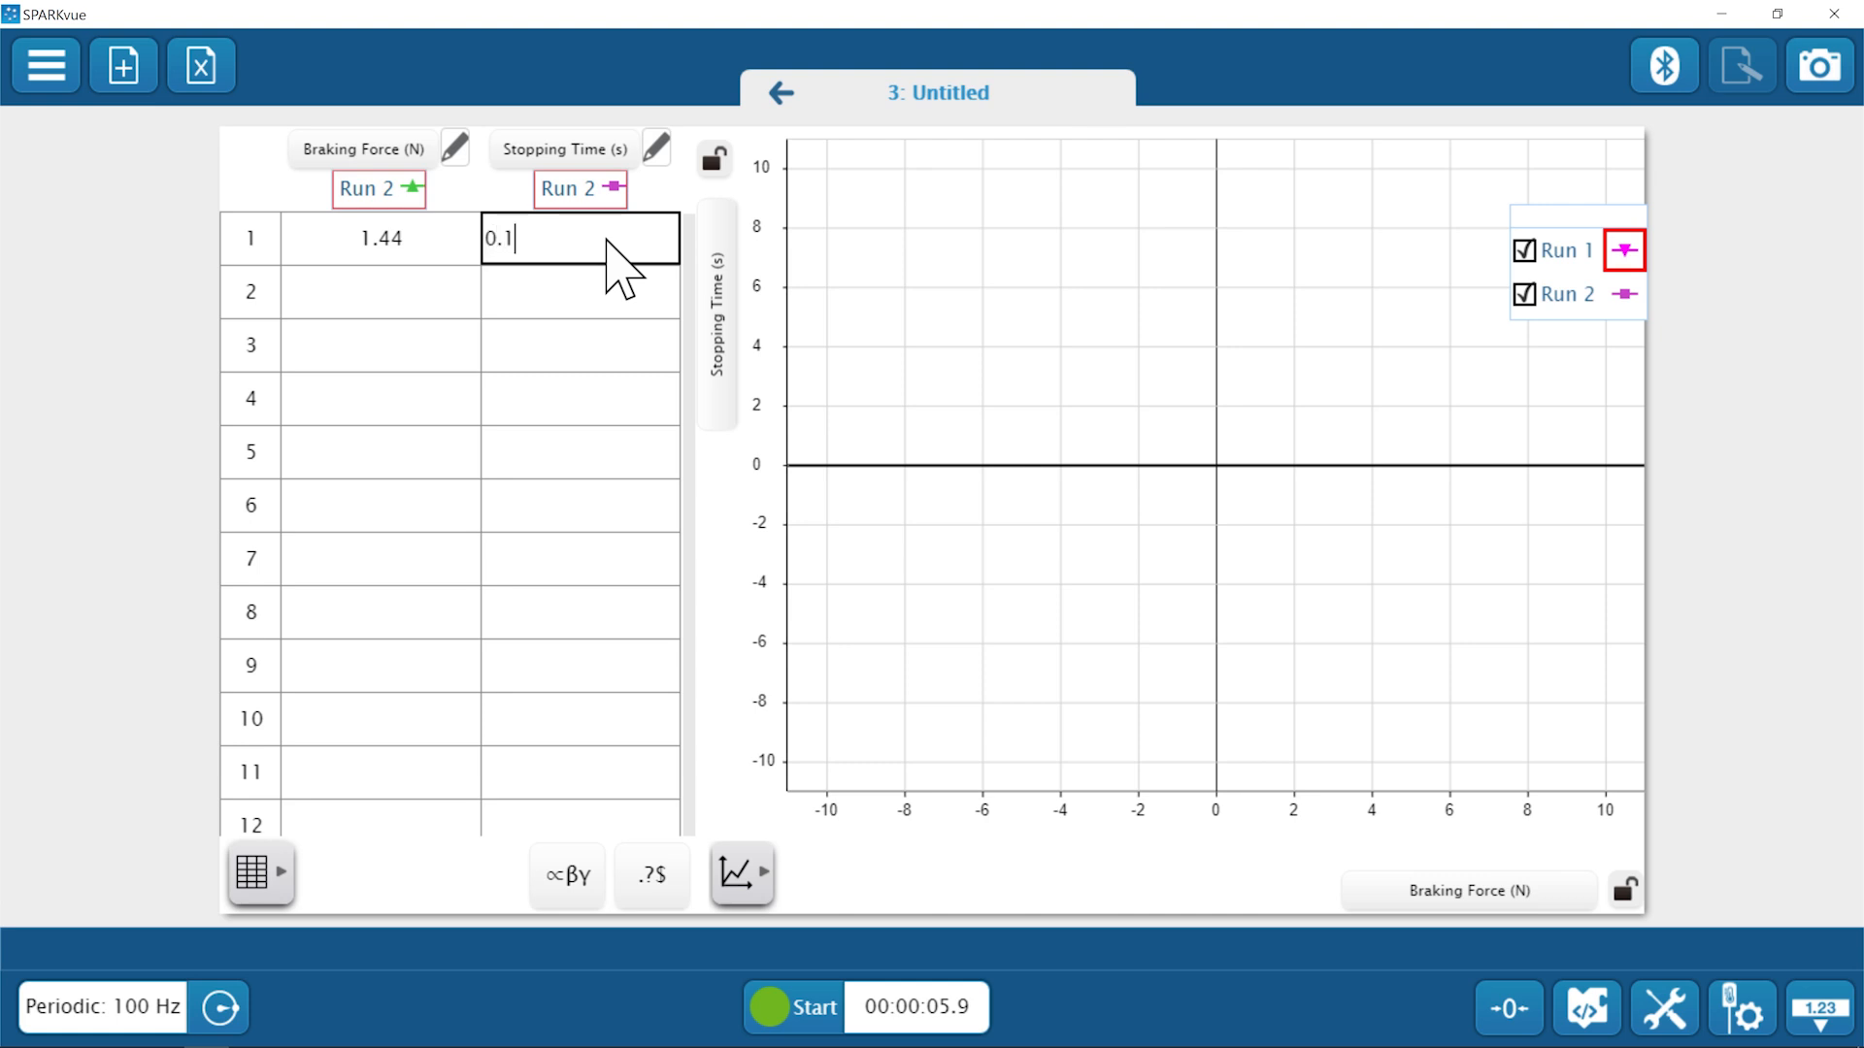
pyautogui.write('0.168')
pyautogui.press('Return')
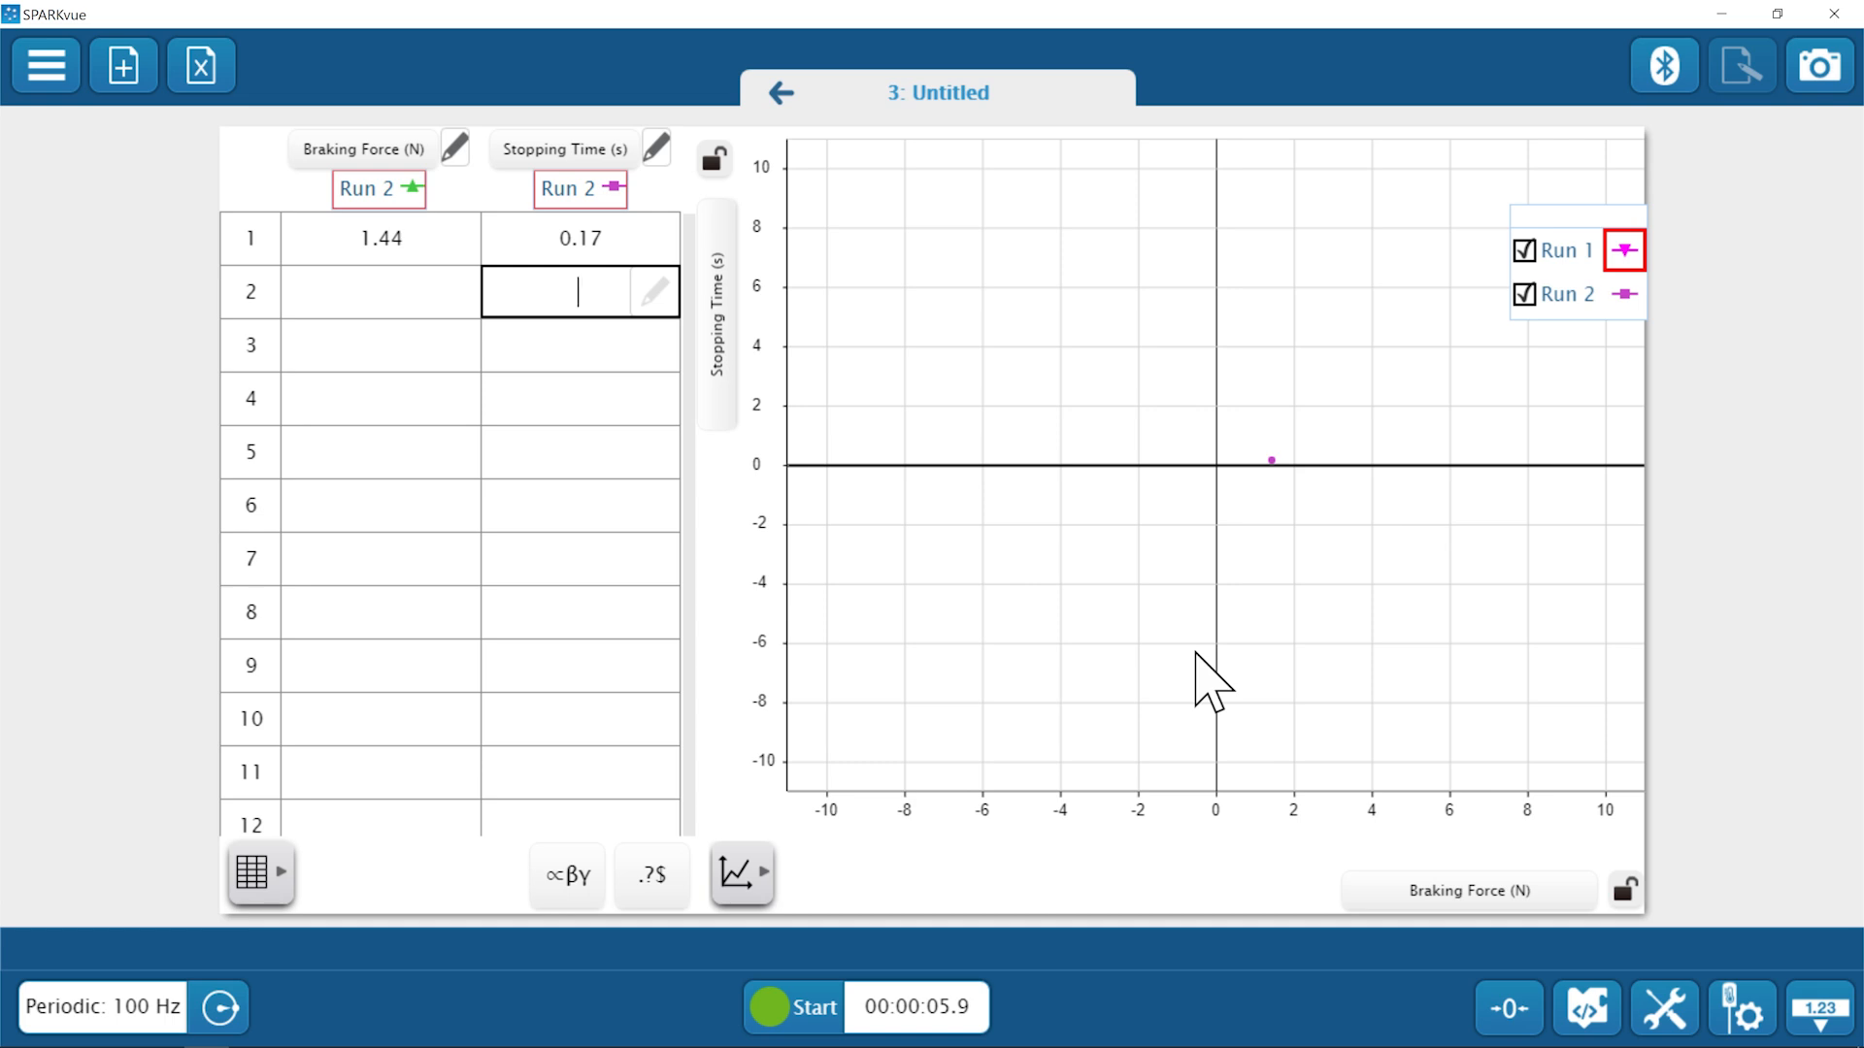
# Open the saved braking experiment containing Run 13 and go to its page 3 with the Braking Force and Stopping Time data.
pyautogui.click(54, 70)
pyautogui.click(137, 228)
pyautogui.click(61, 66)
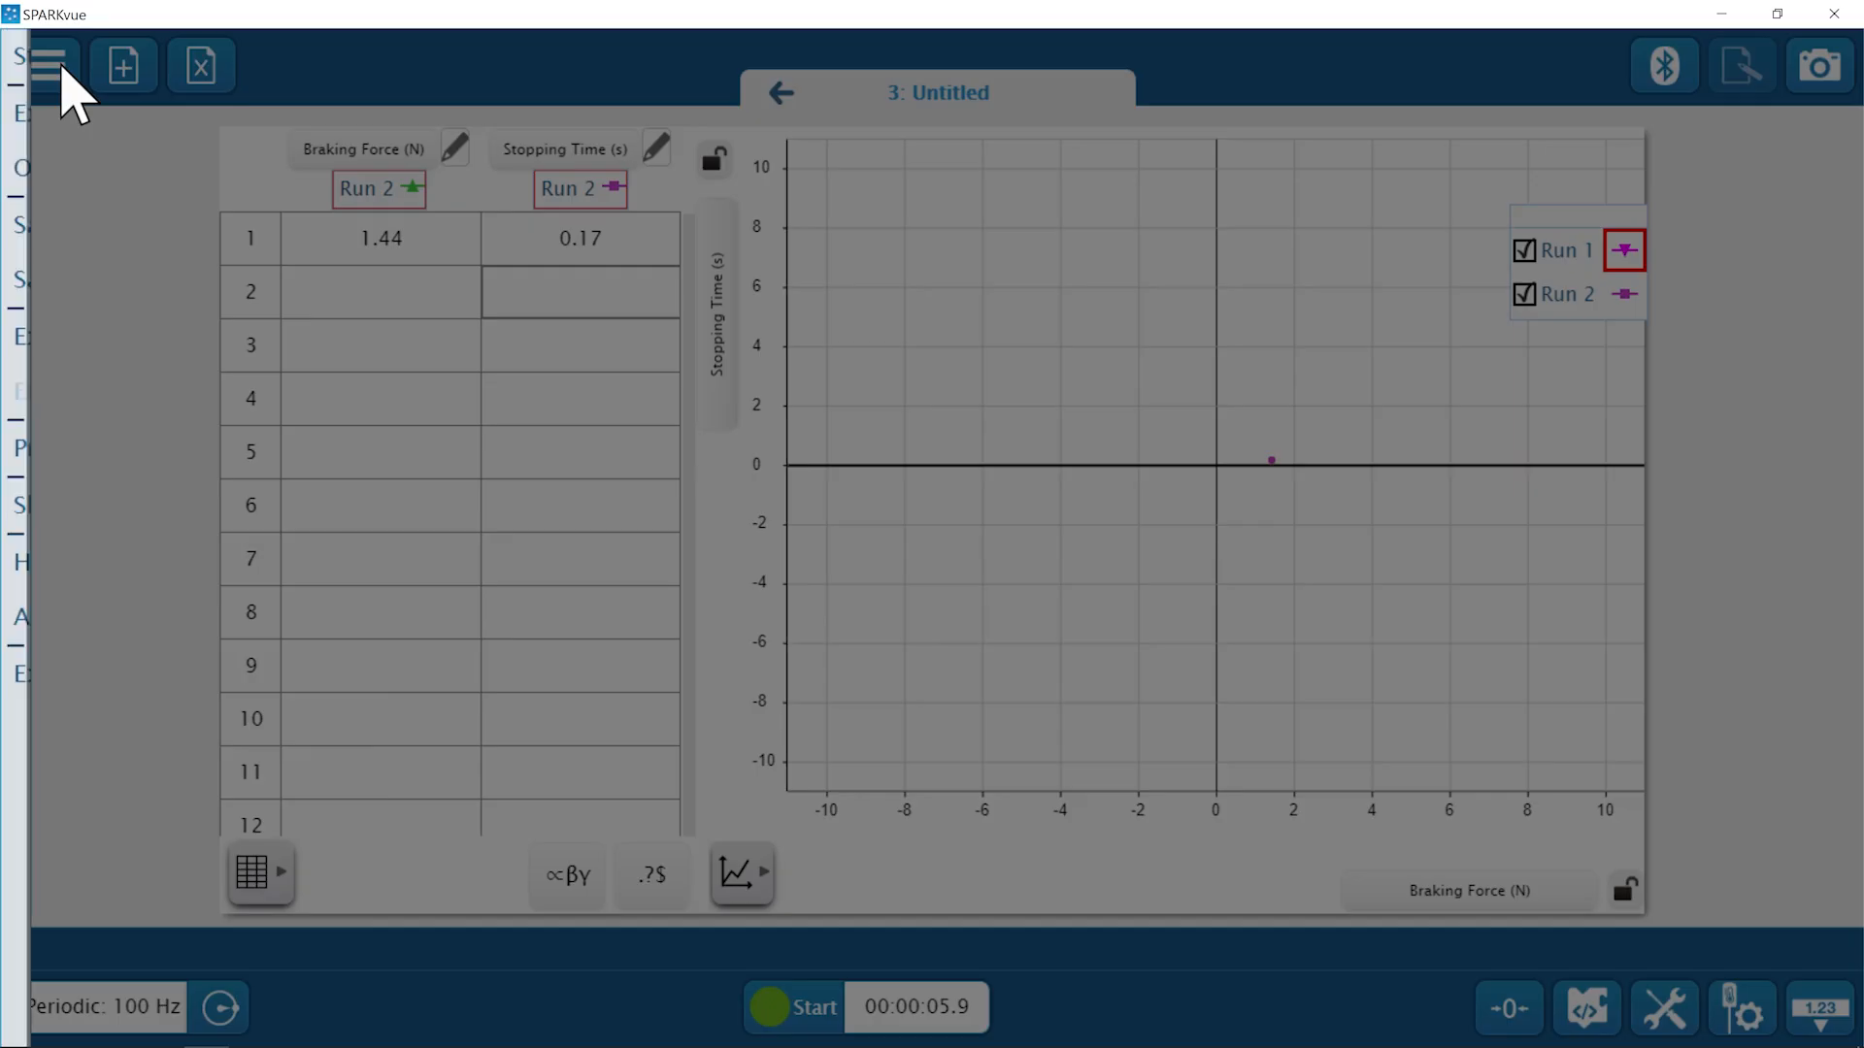
pyautogui.click(76, 181)
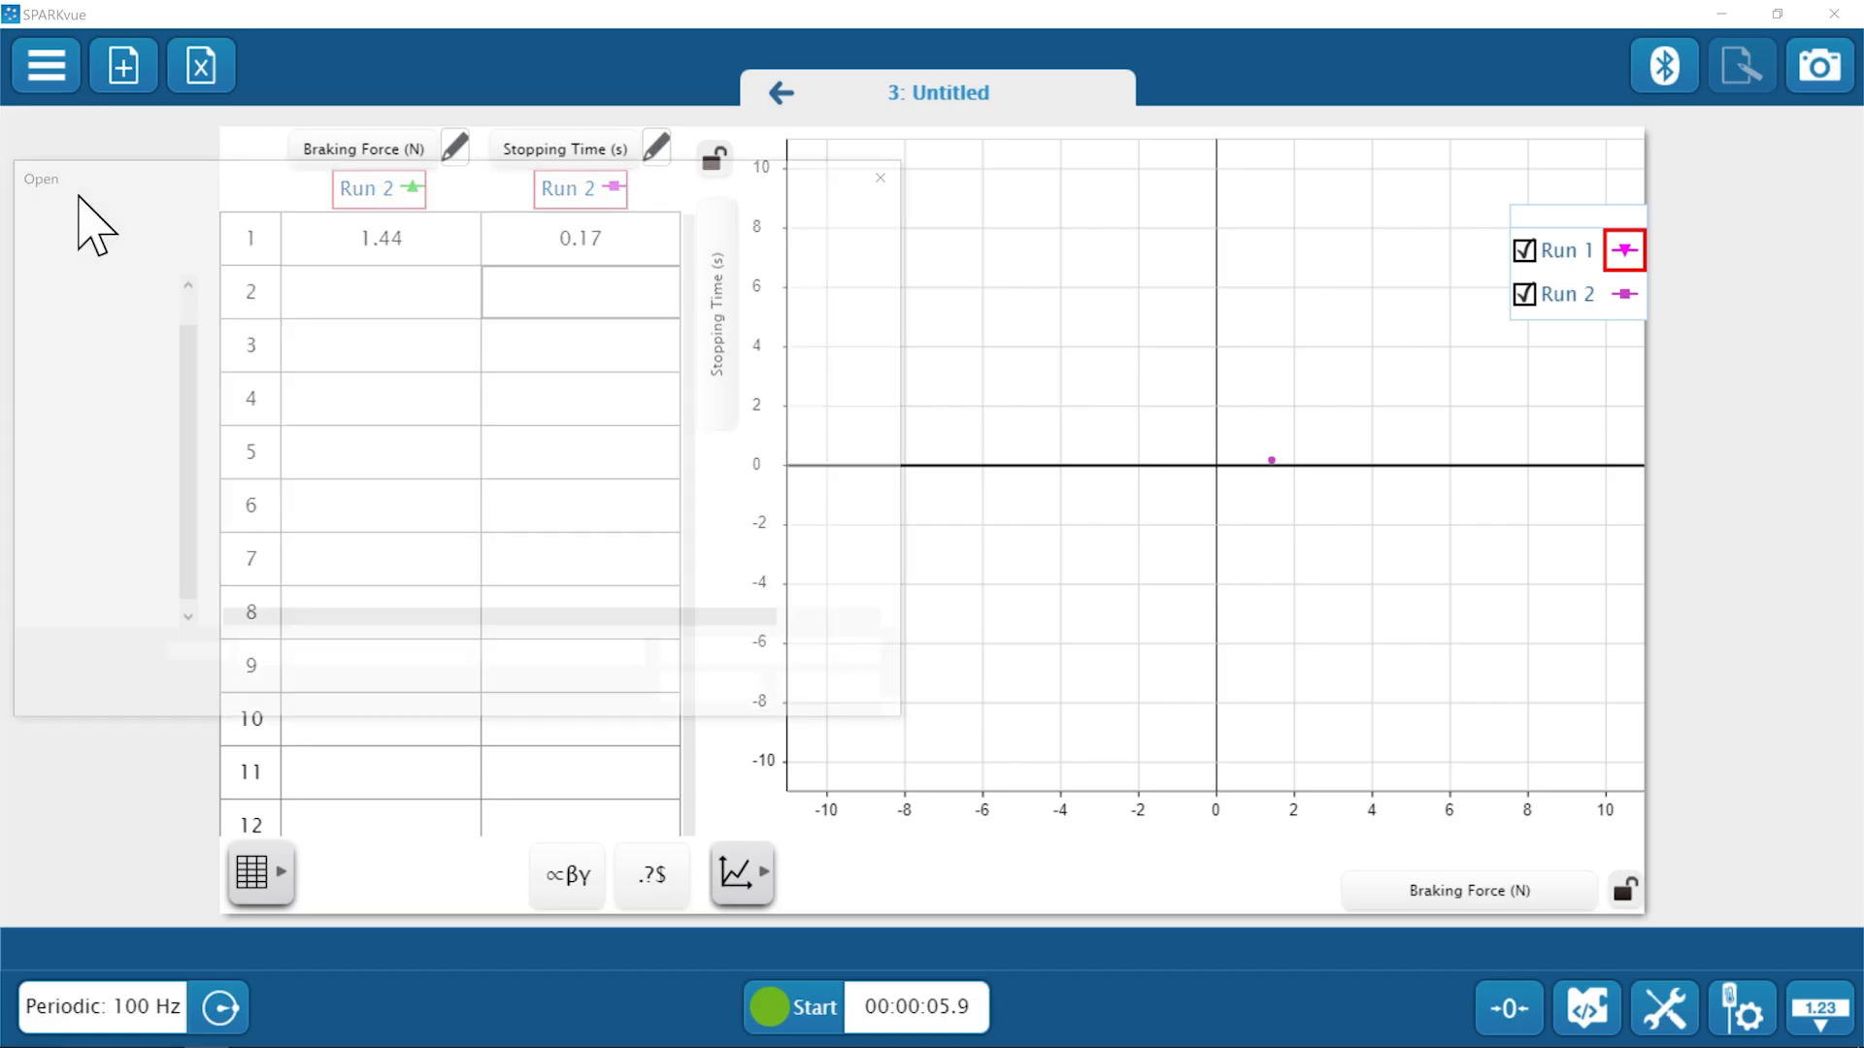
pyautogui.click(583, 385)
pyautogui.click(721, 701)
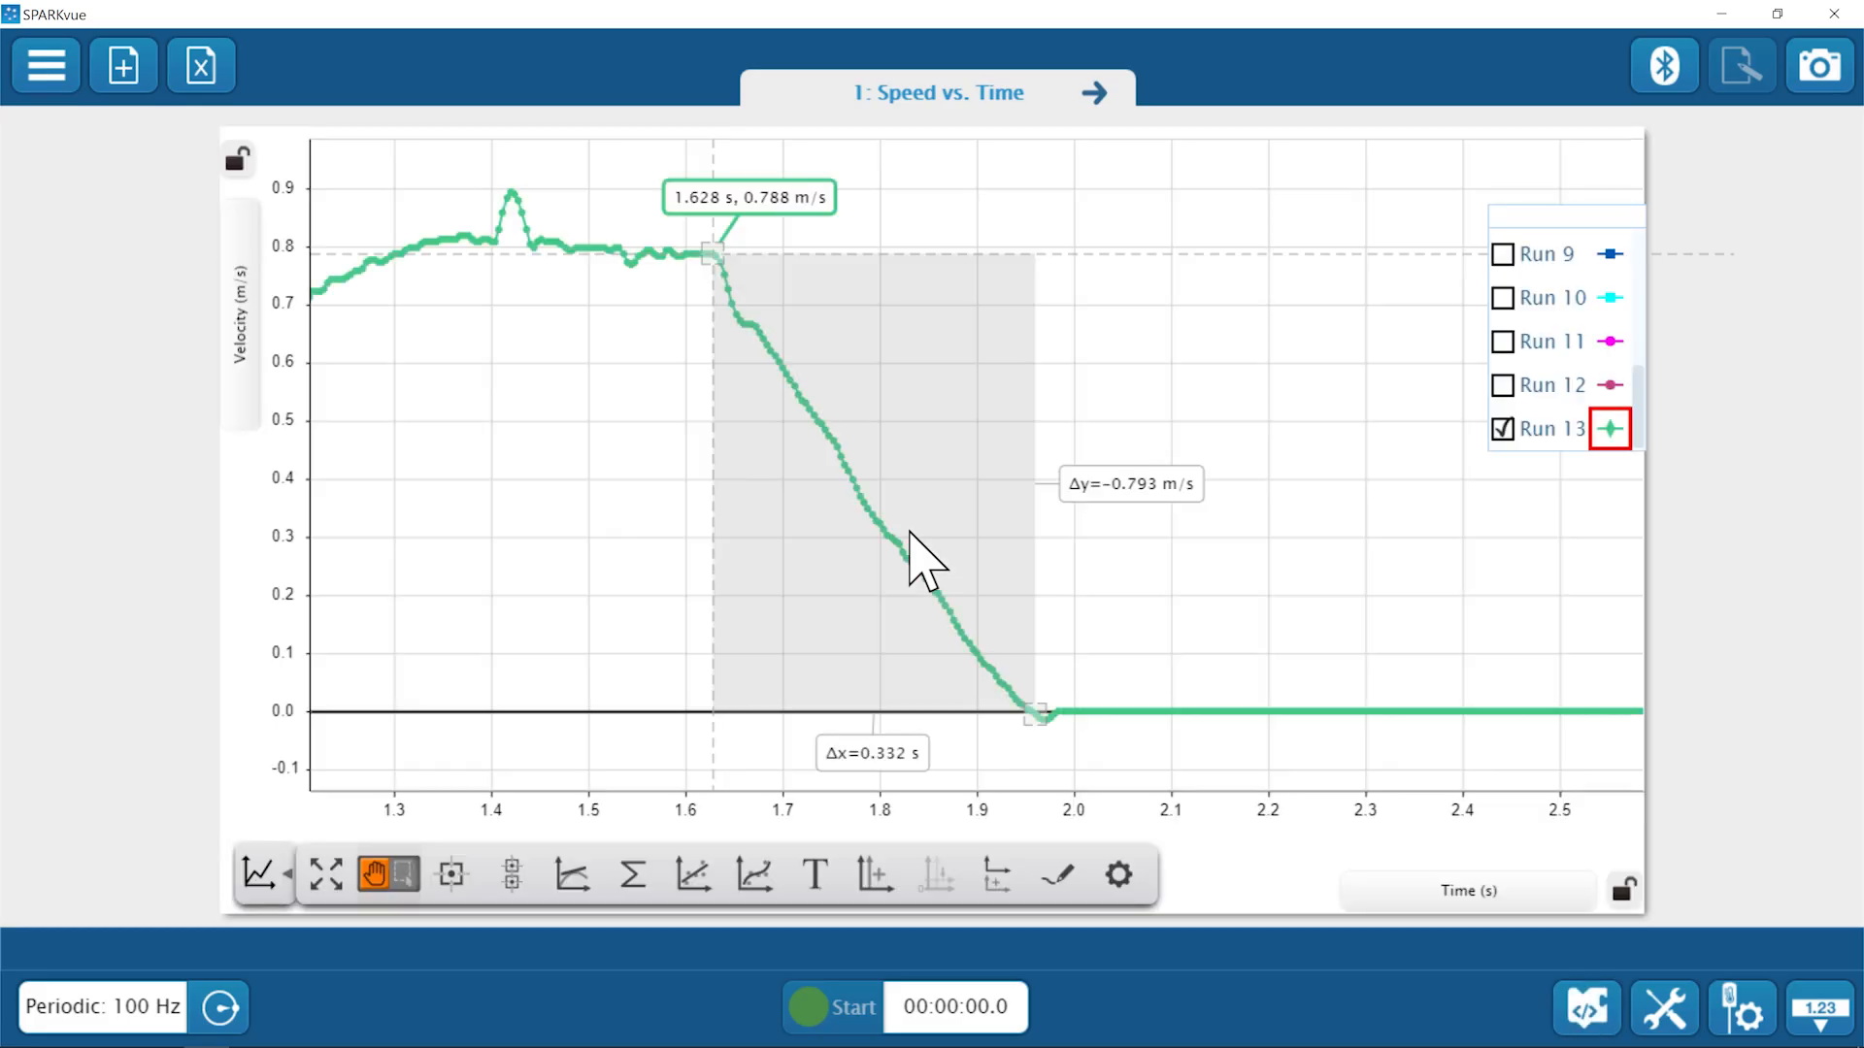
pyautogui.click(1097, 93)
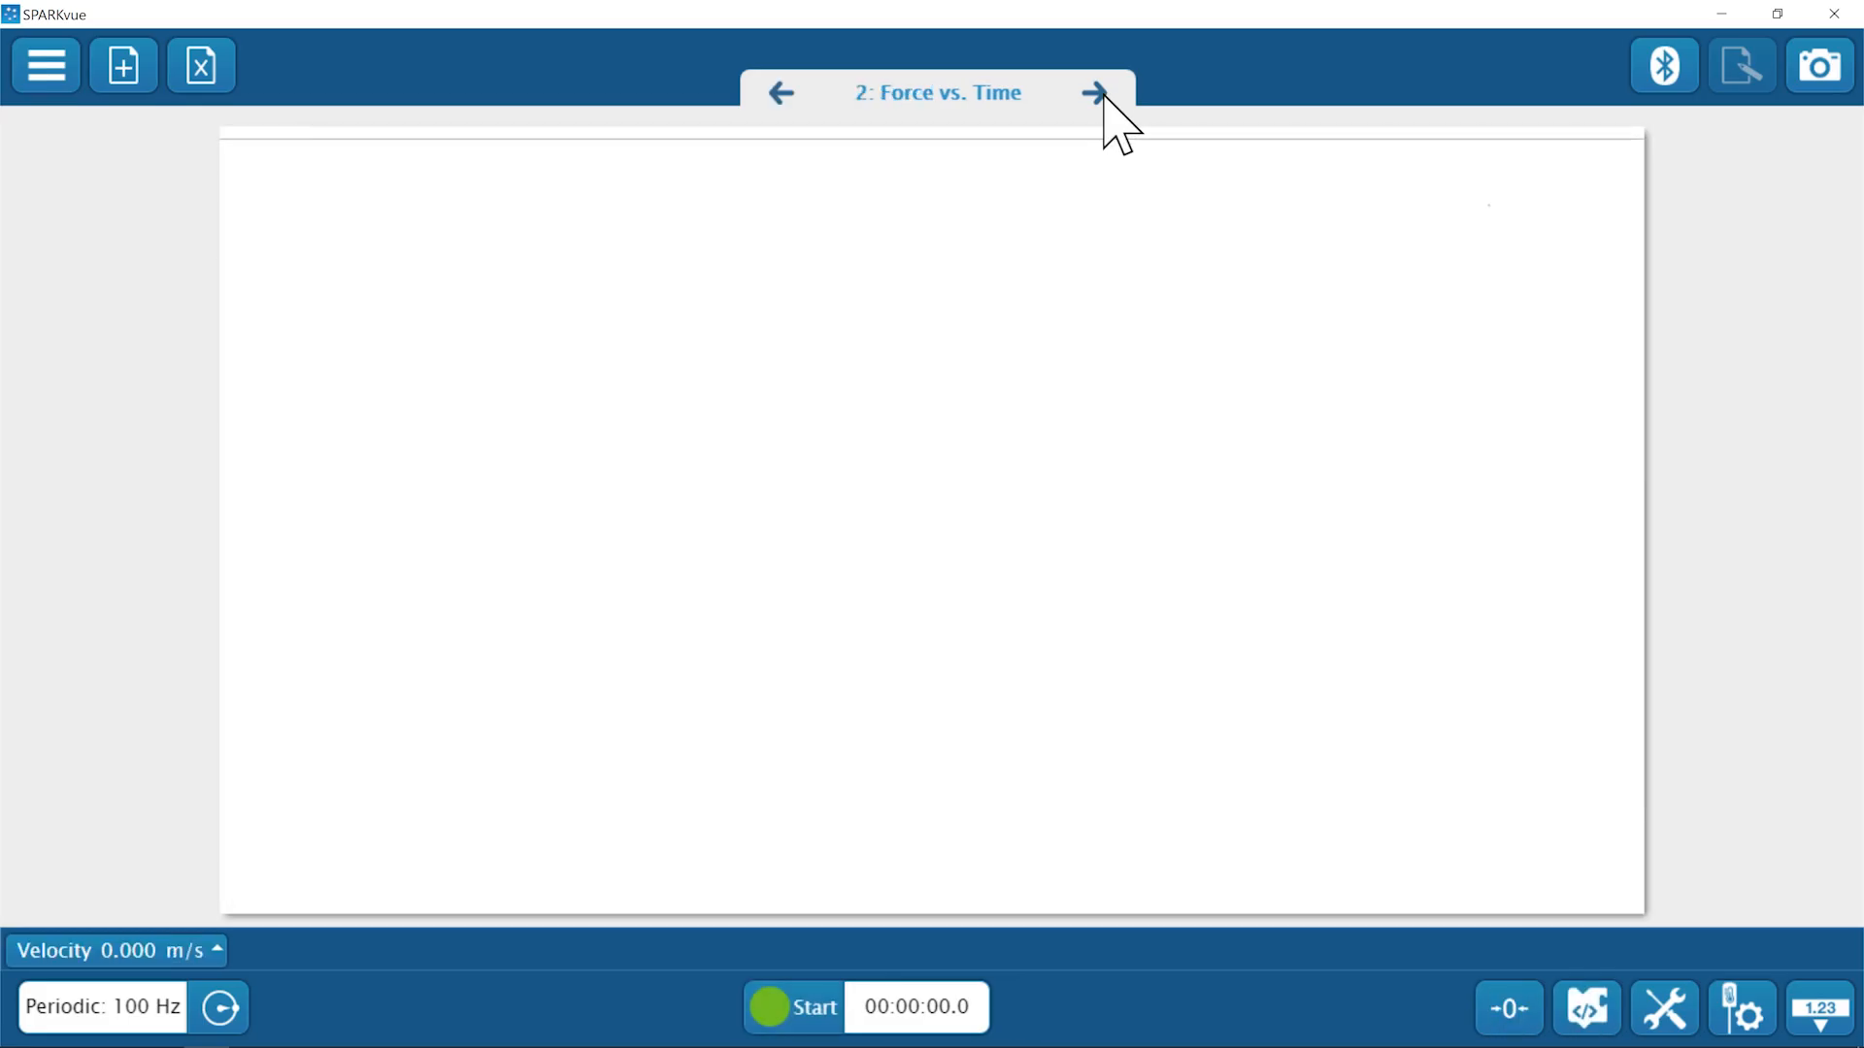
pyautogui.click(1097, 94)
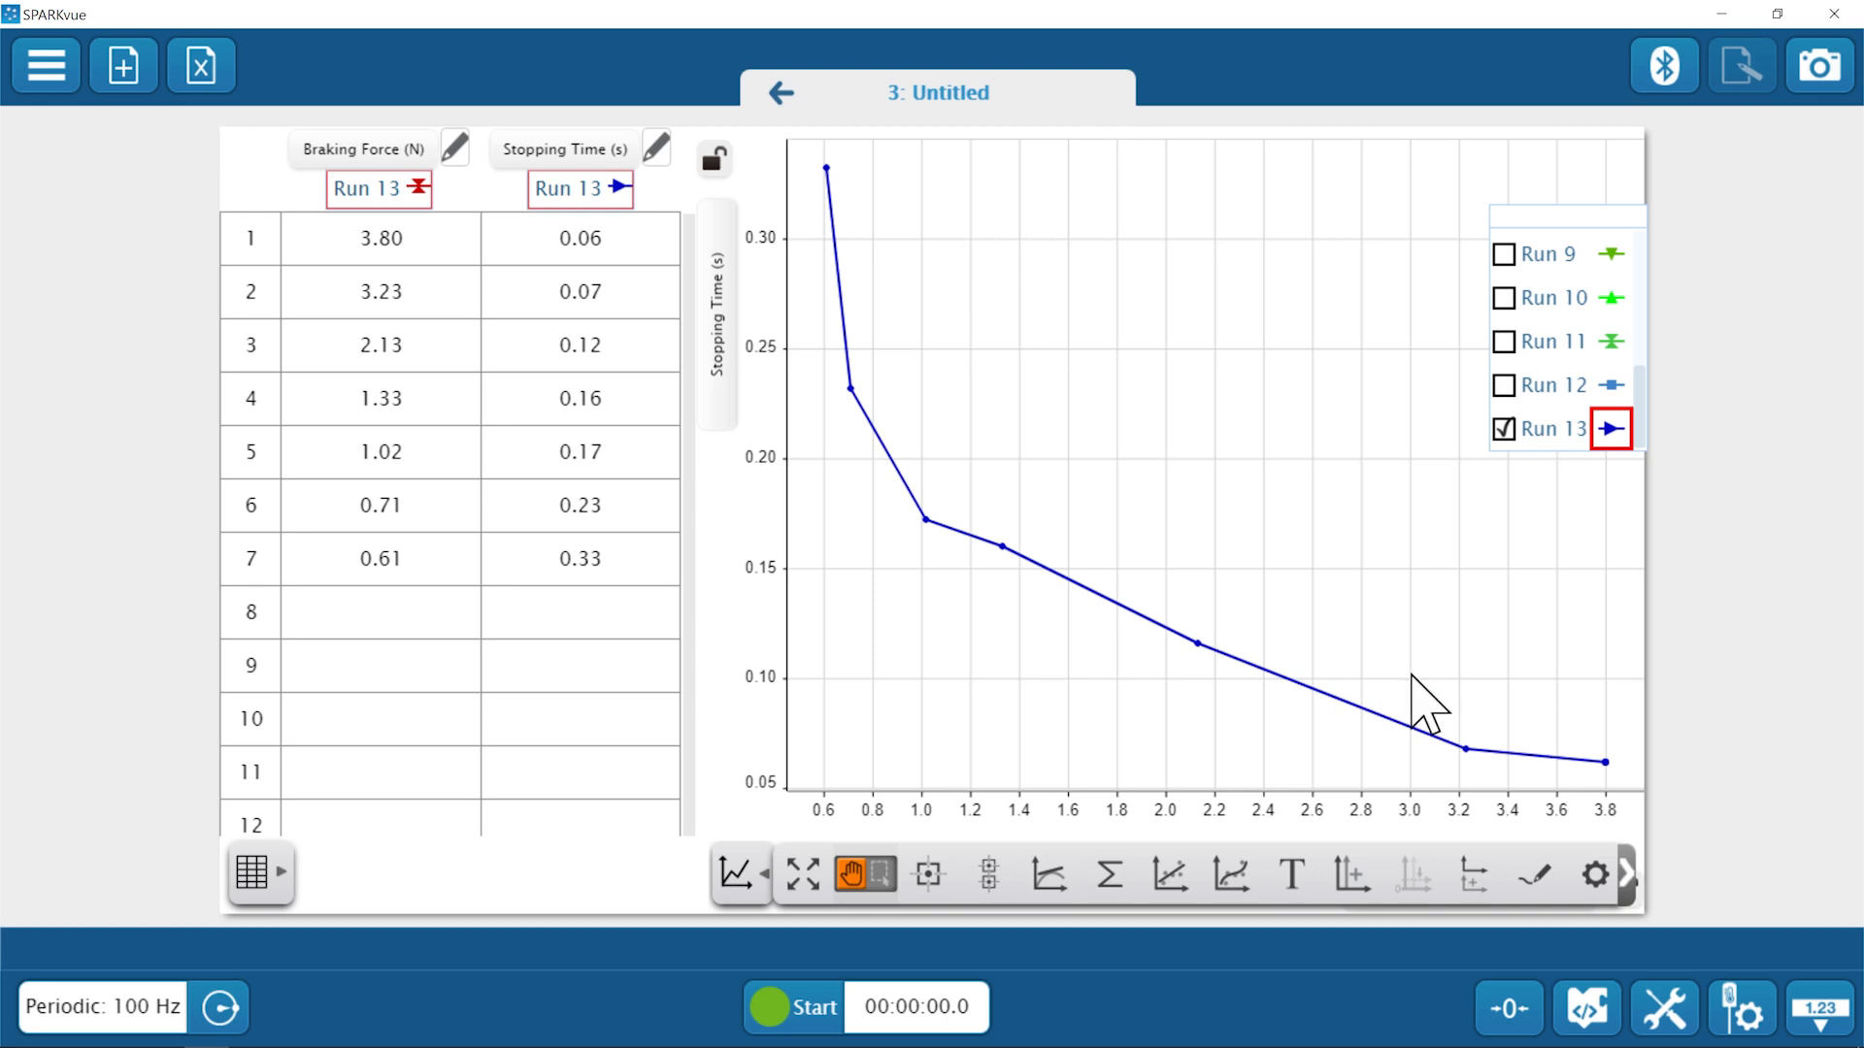
# Apply an Inverse Fit to Run 13 on the Stopping Time vs. Braking Force graph.
pyautogui.click(757, 869)
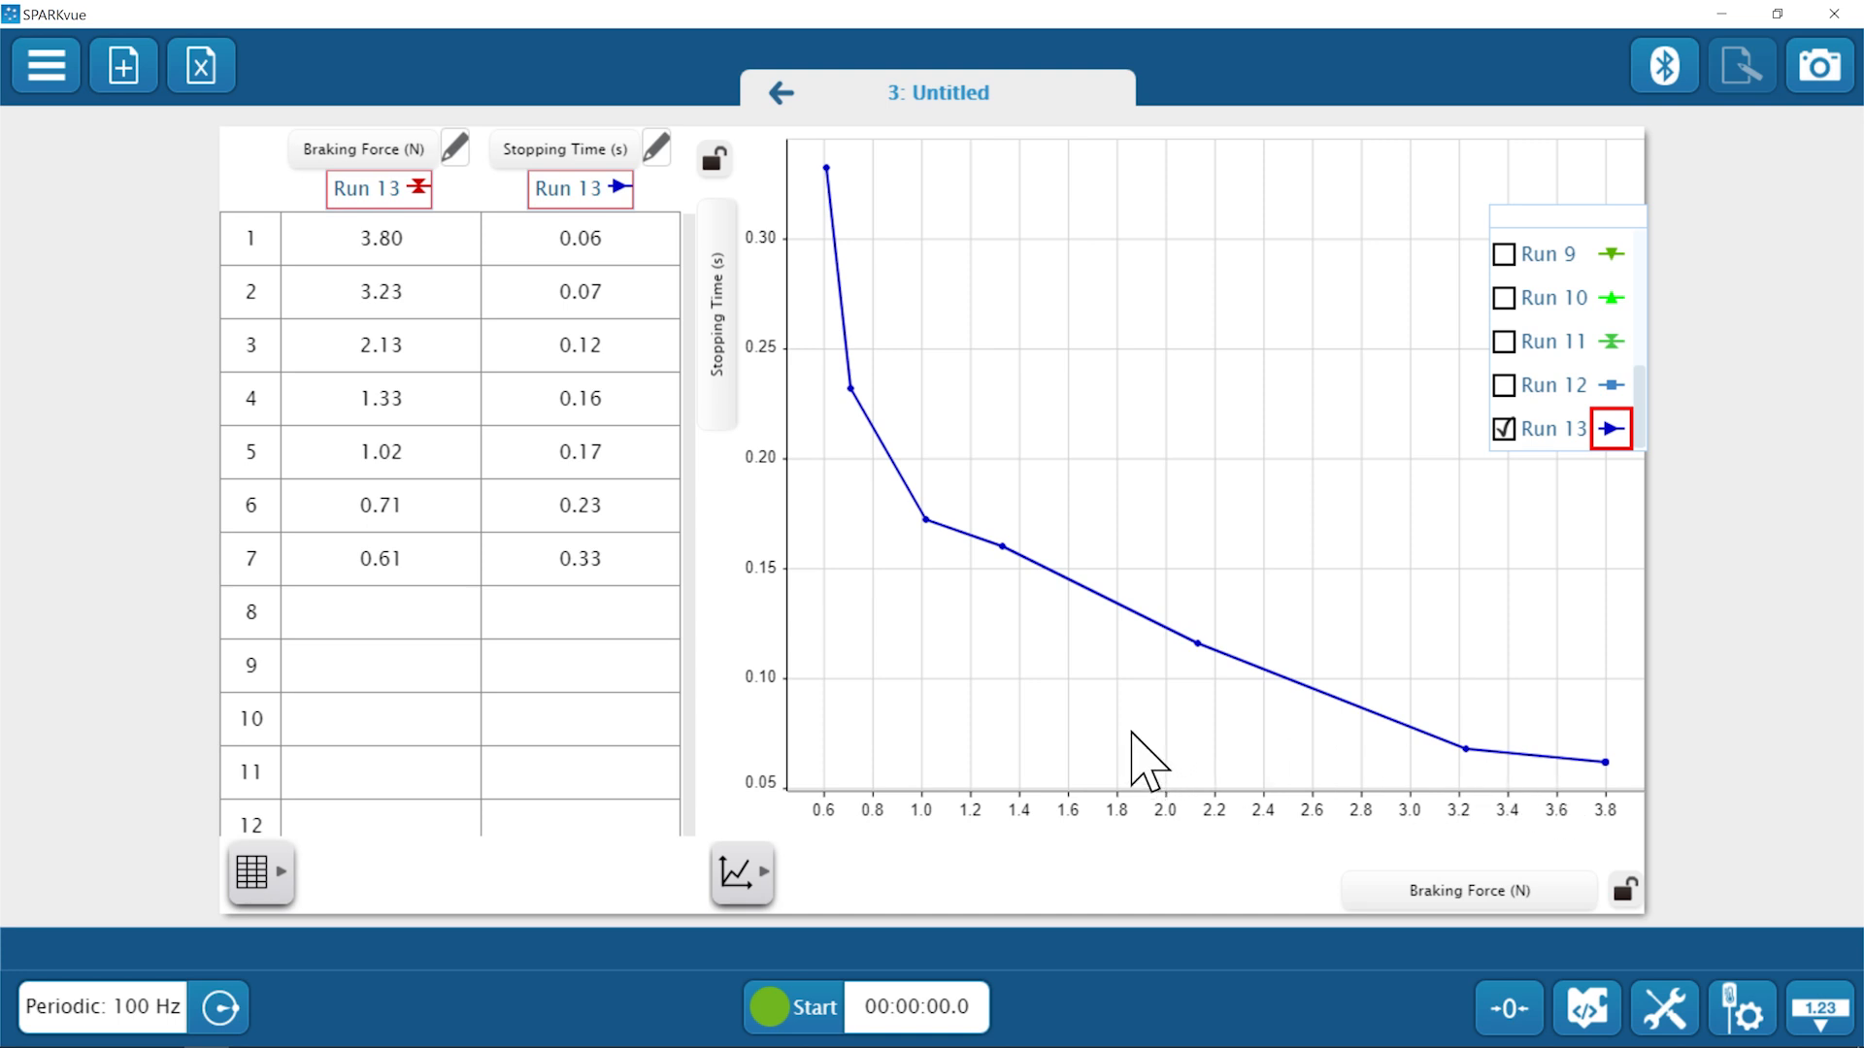
pyautogui.click(738, 870)
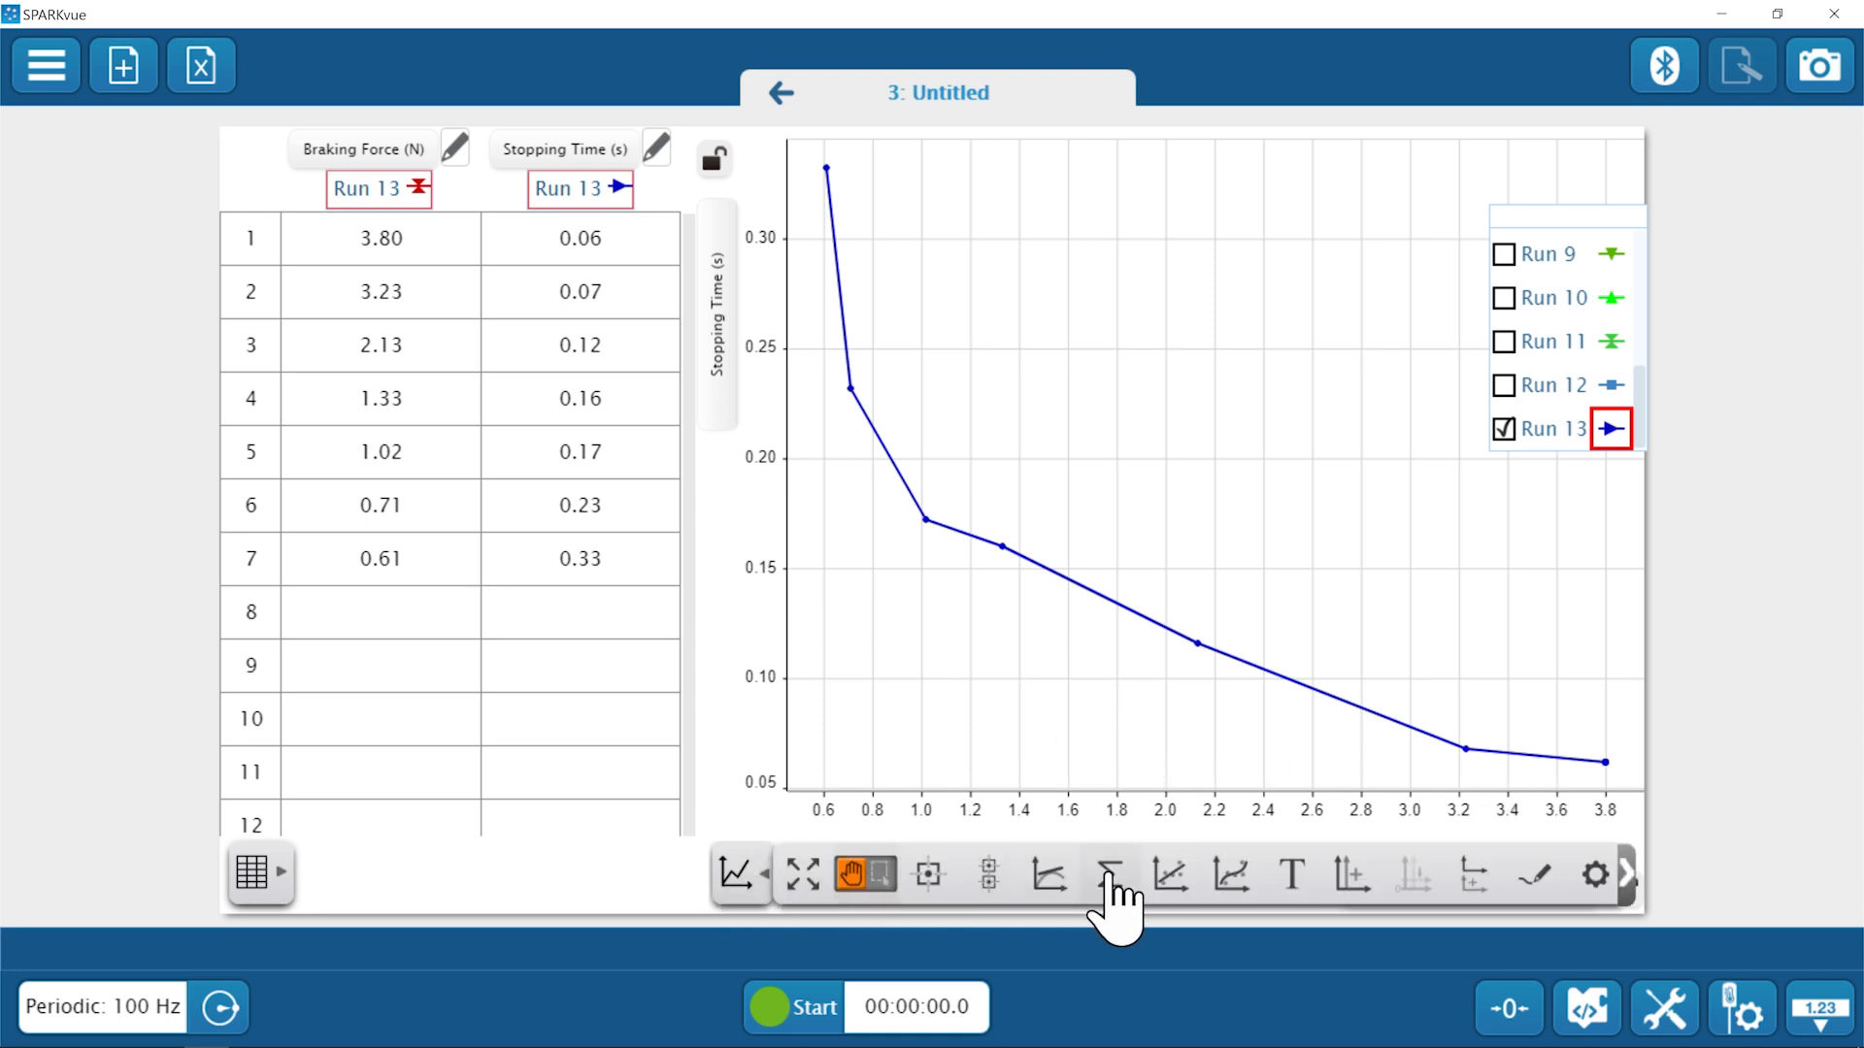
pyautogui.click(1231, 876)
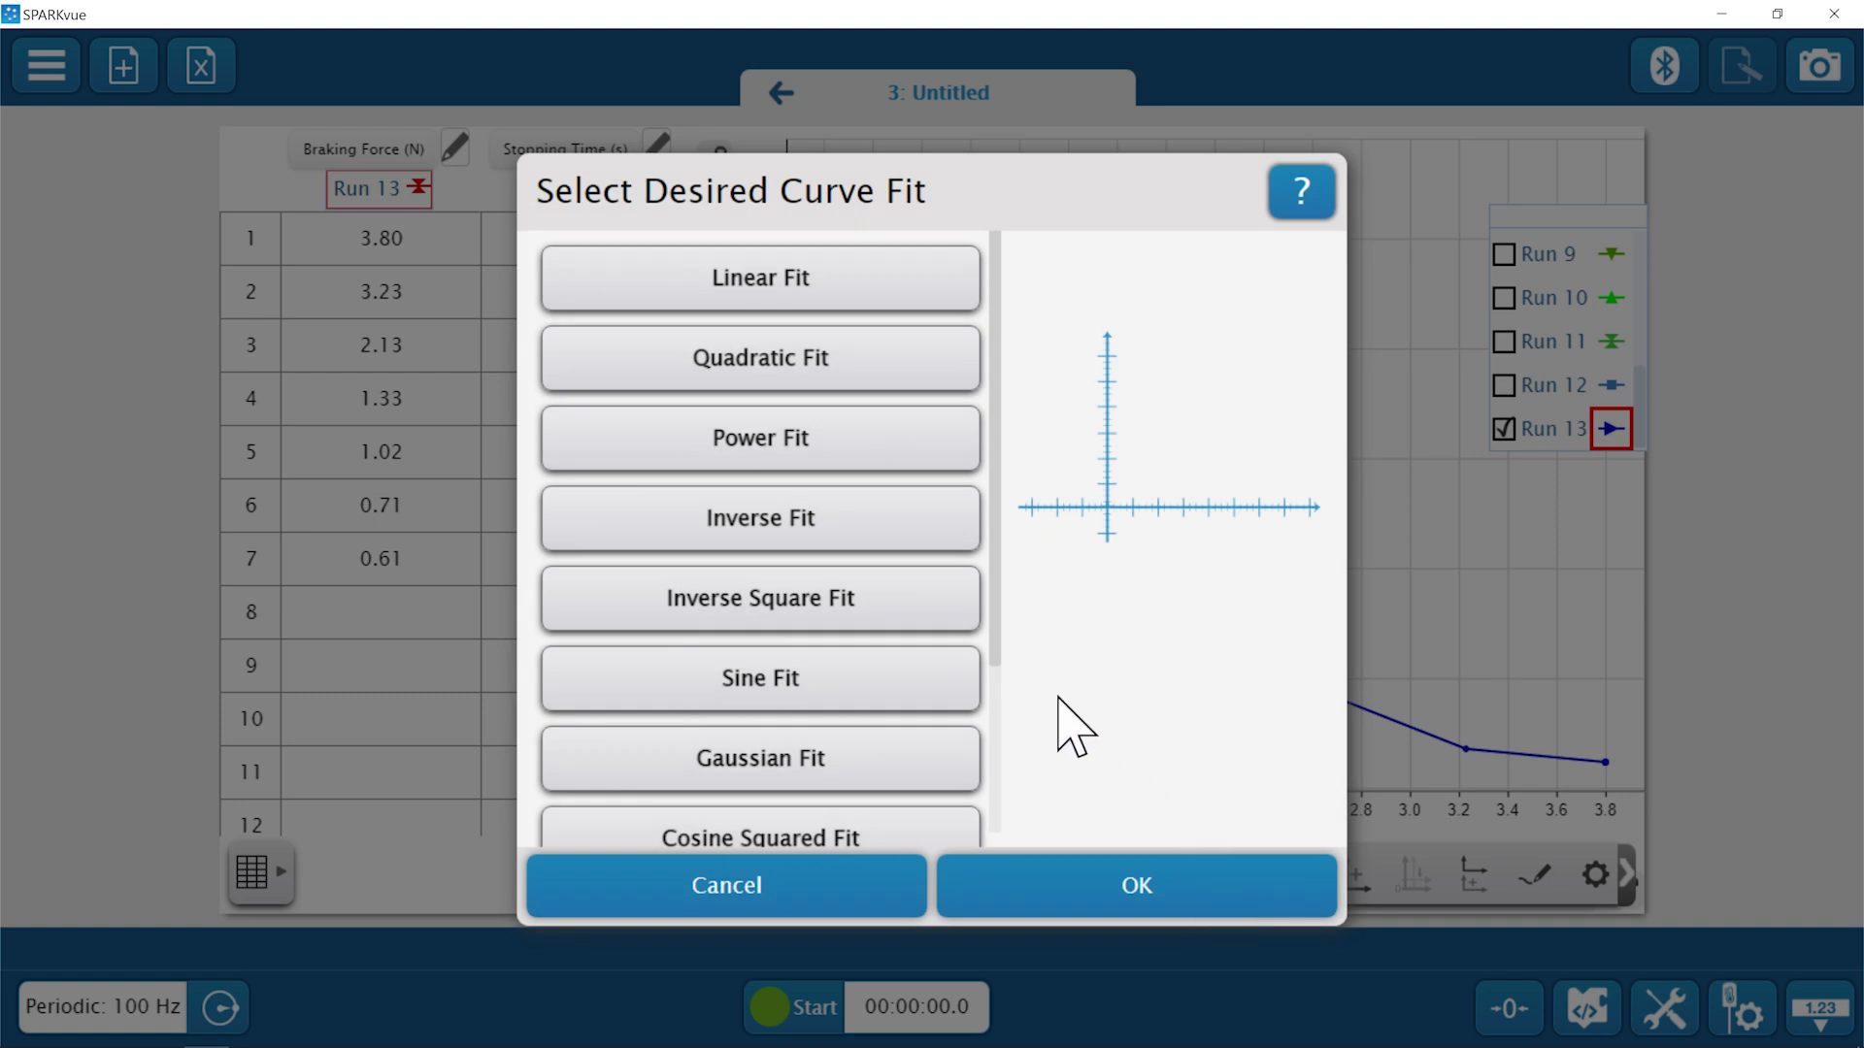
pyautogui.click(807, 524)
pyautogui.click(1082, 883)
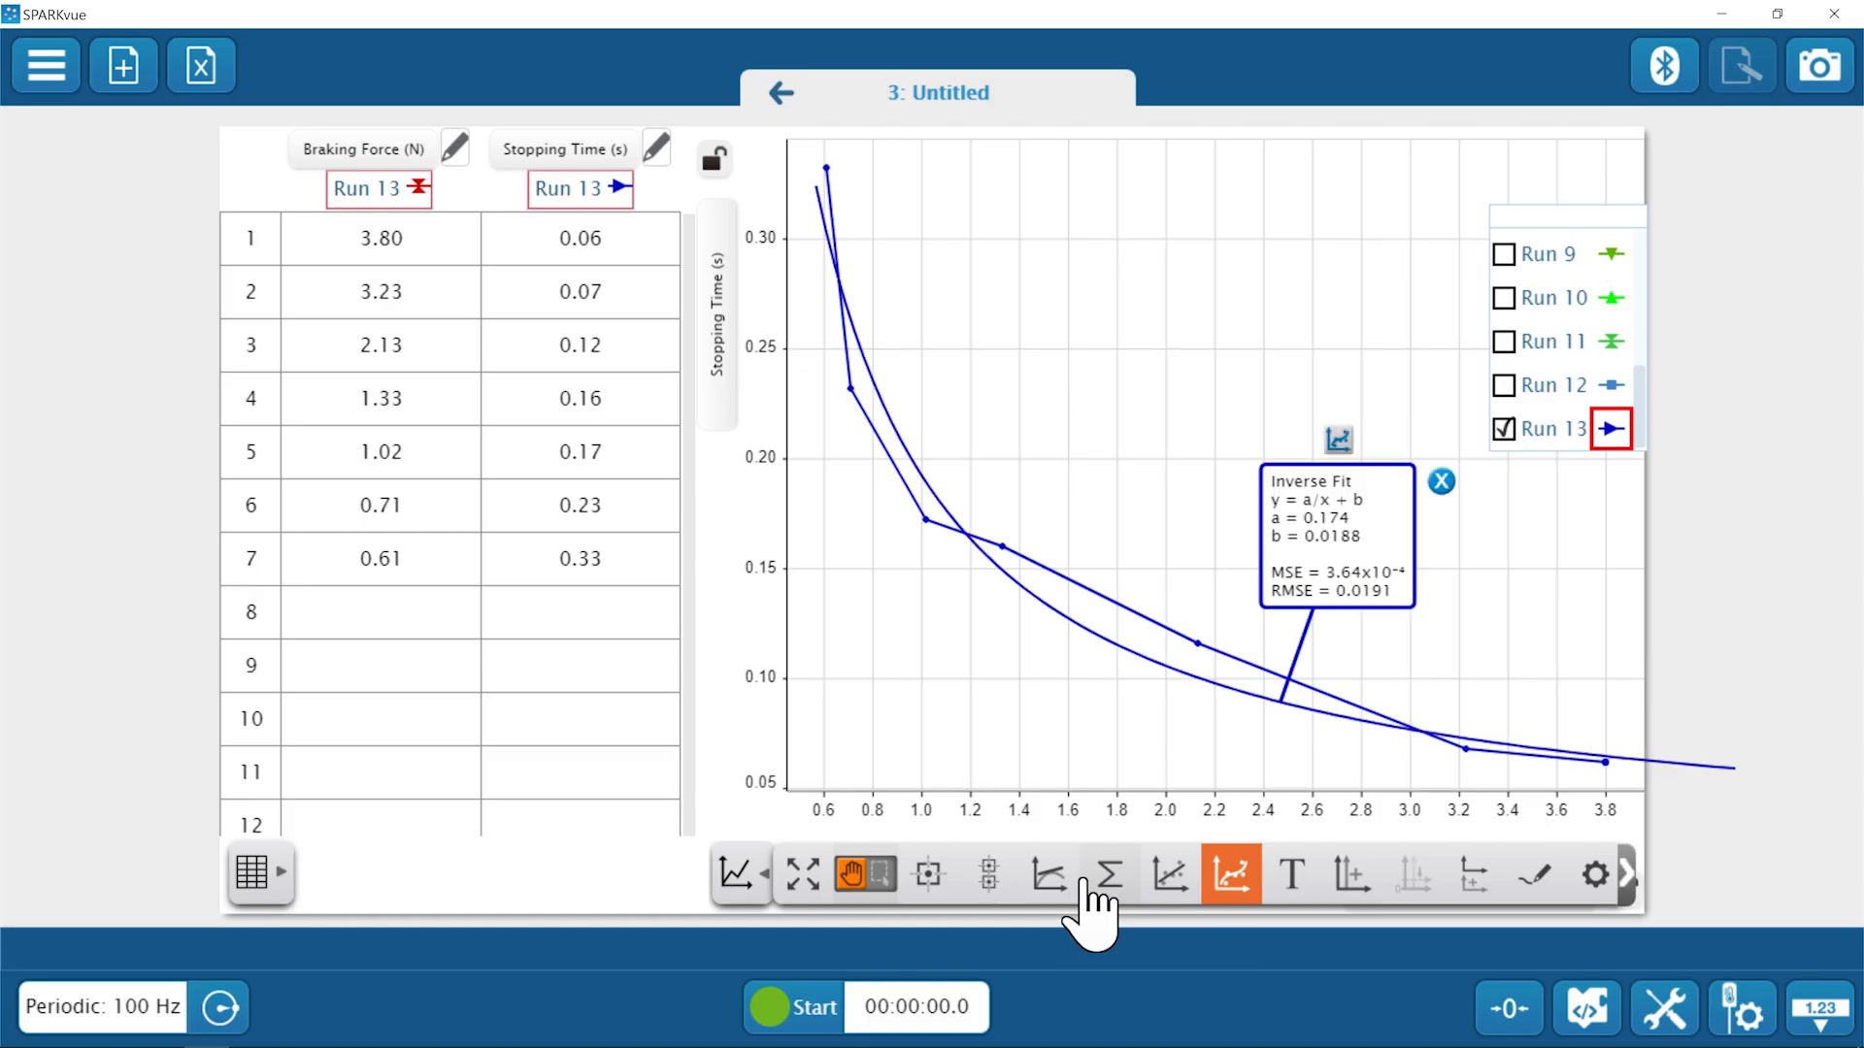
pyautogui.click(1047, 742)
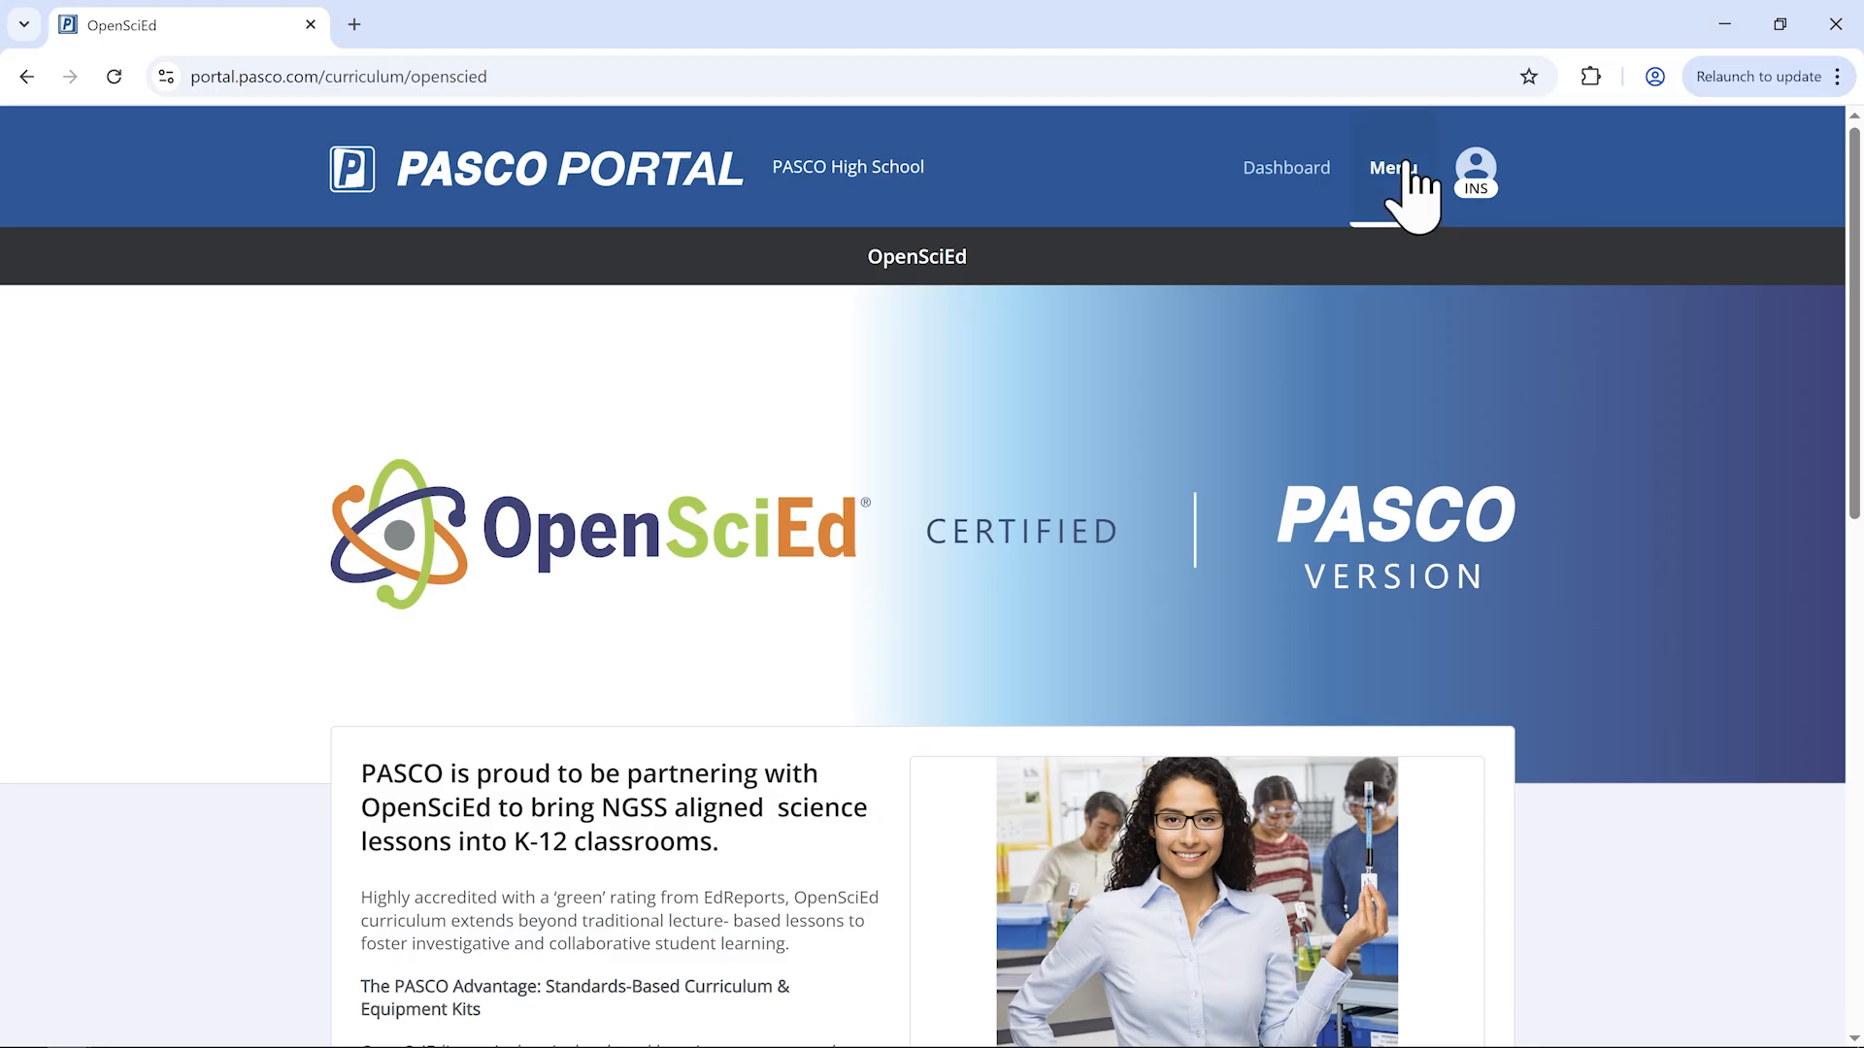
# Switch to PASCO Portal in the browser and open the Professional Learning page for courses with certificates.
pyautogui.click(1401, 169)
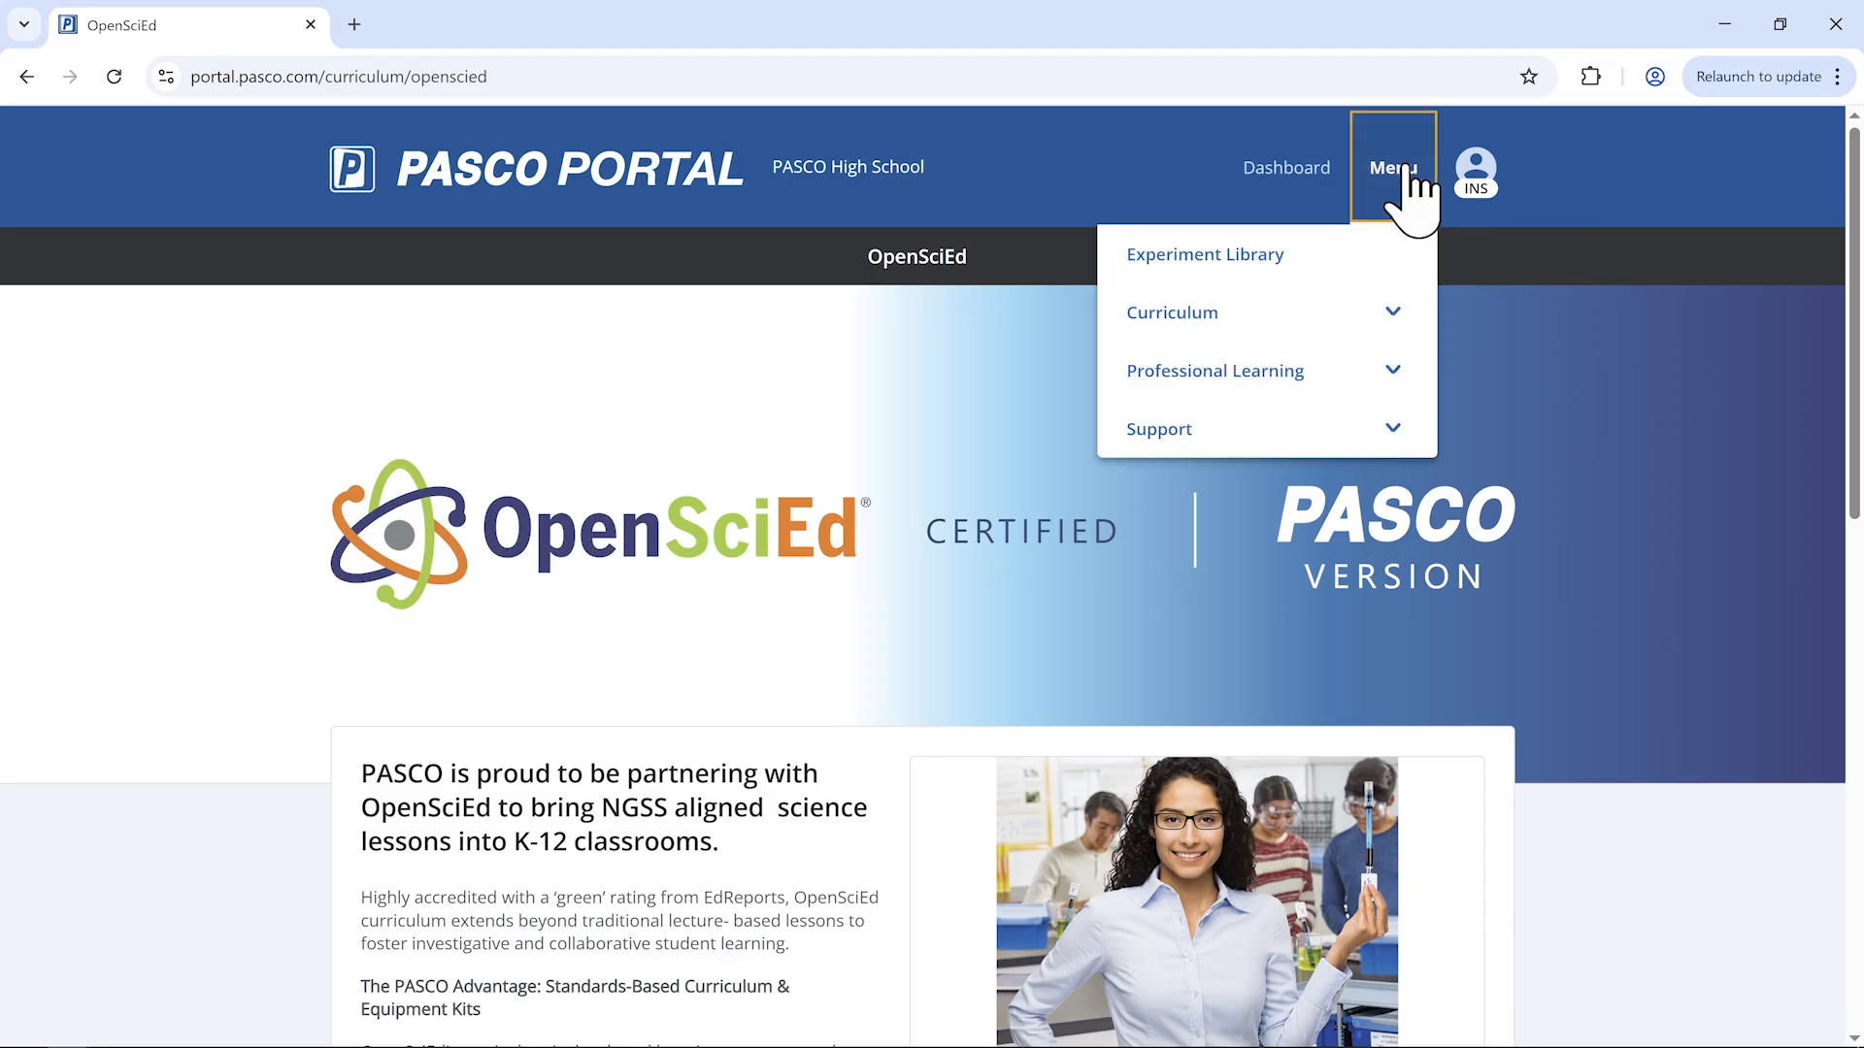
pyautogui.click(1325, 372)
pyautogui.click(1328, 424)
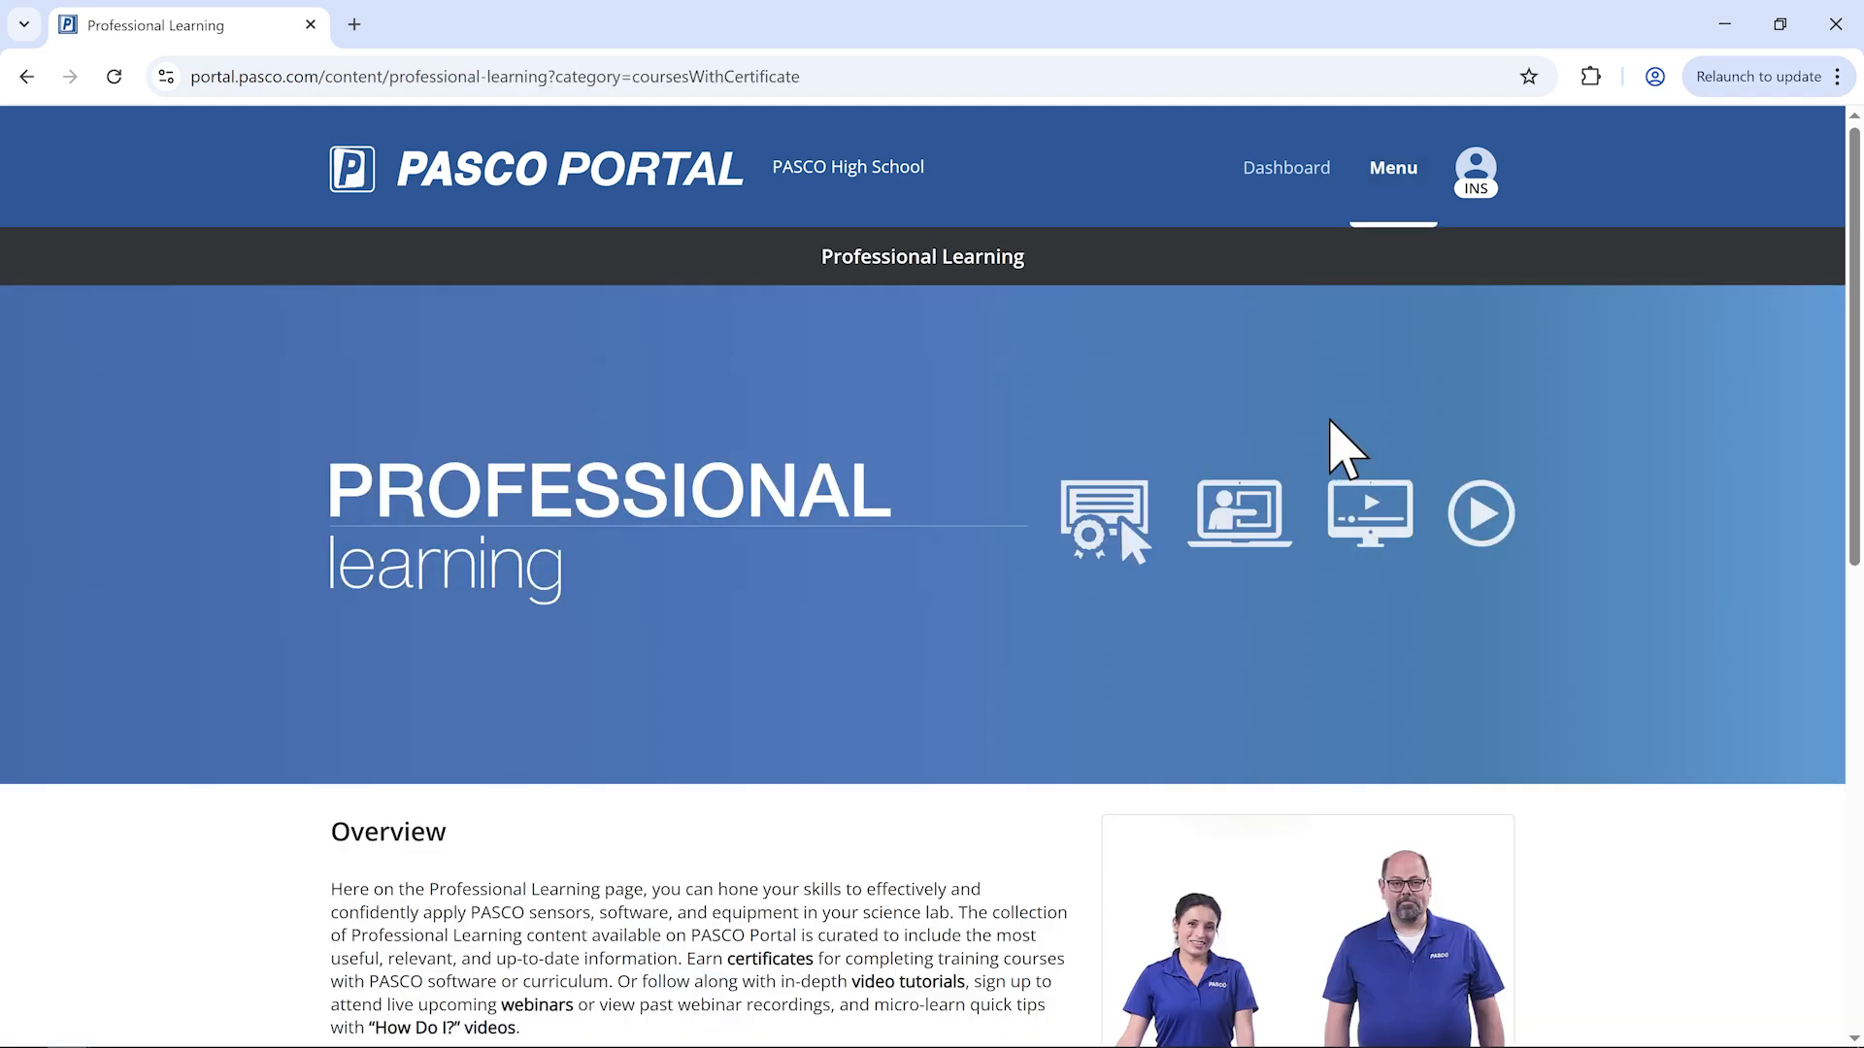
# Open the Technical Support page of the portal's Support Center.
pyautogui.click(1403, 174)
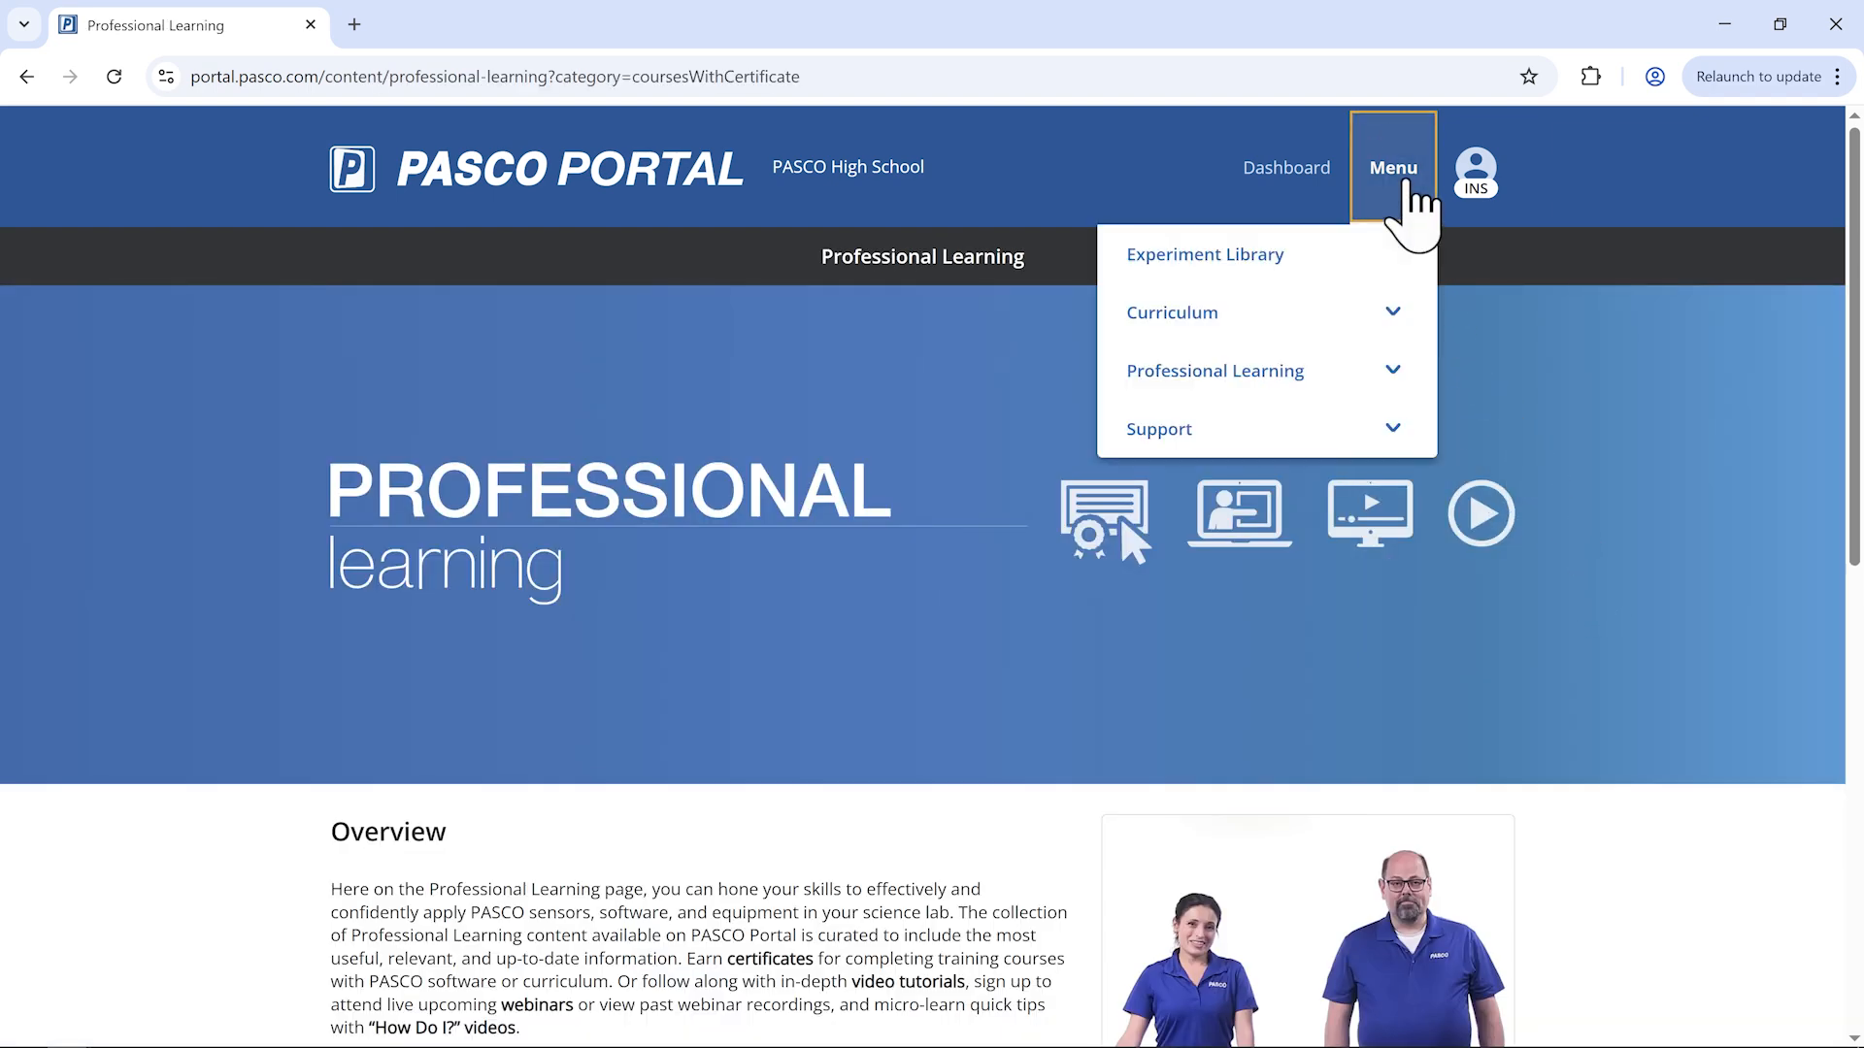
pyautogui.click(1354, 432)
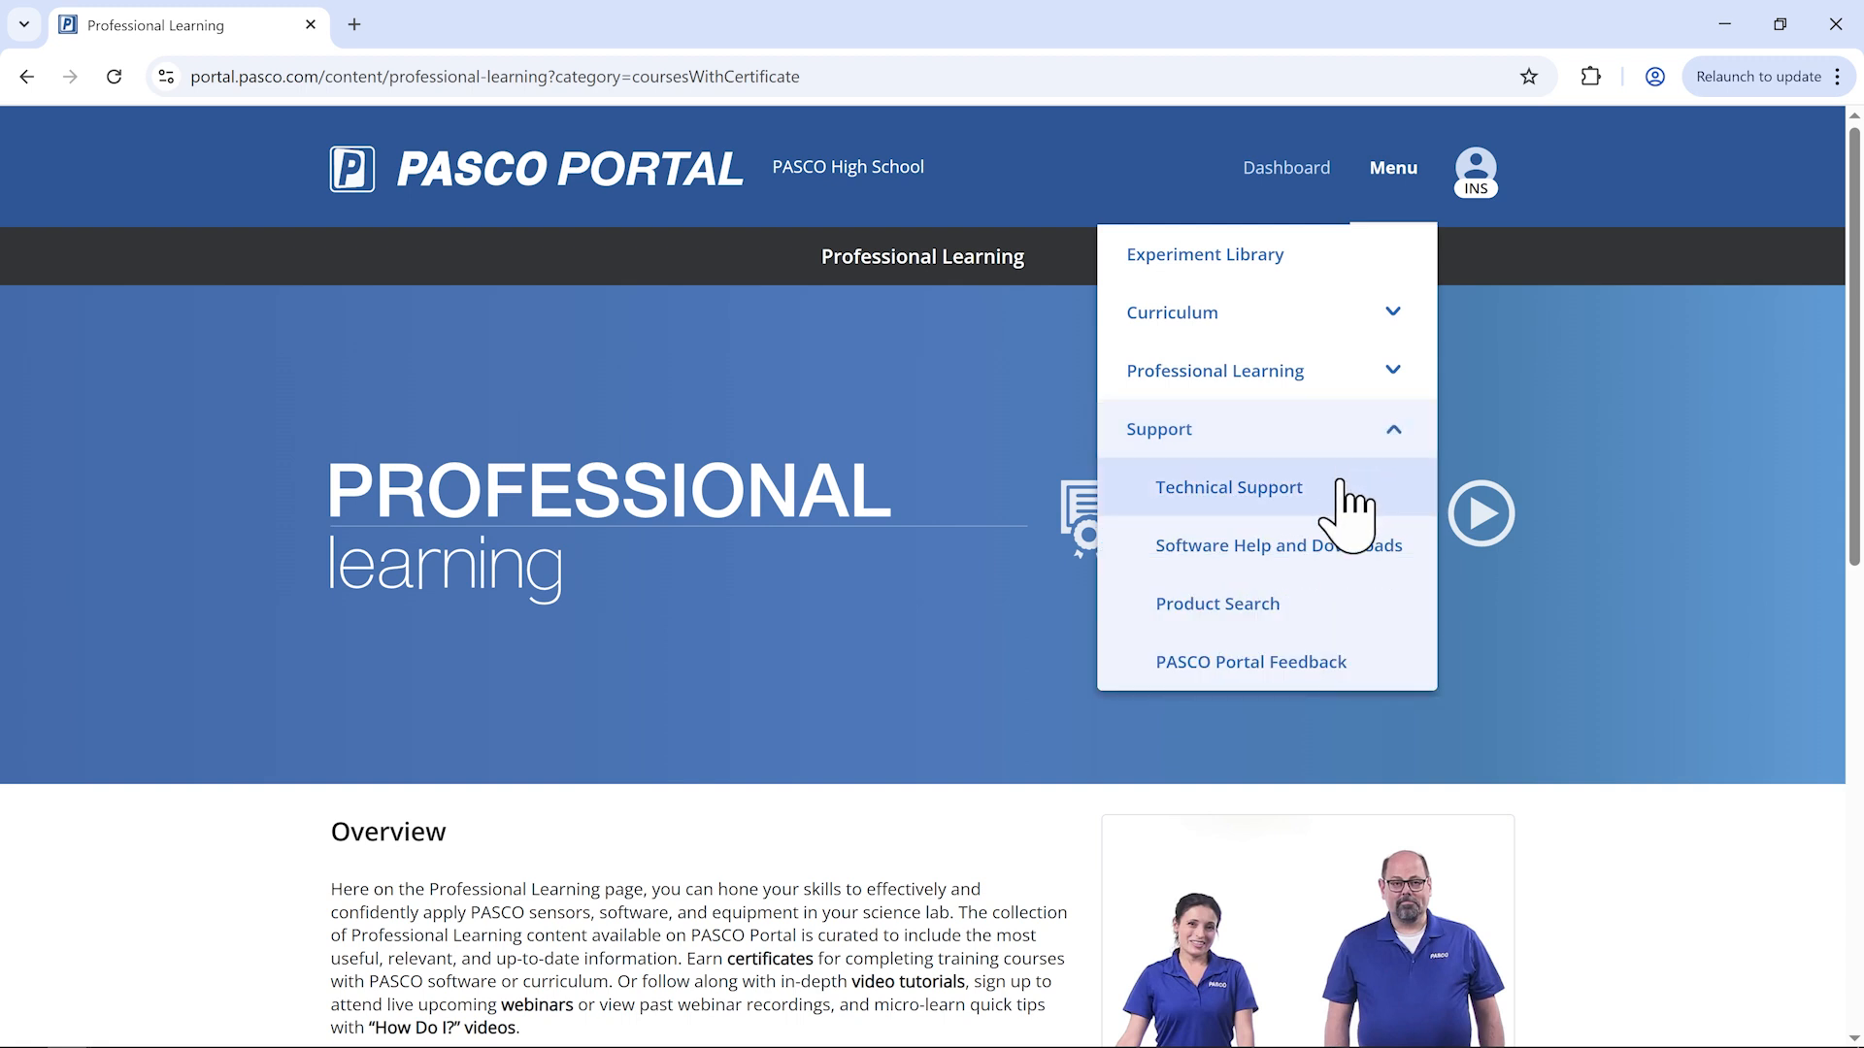
pyautogui.click(1231, 485)
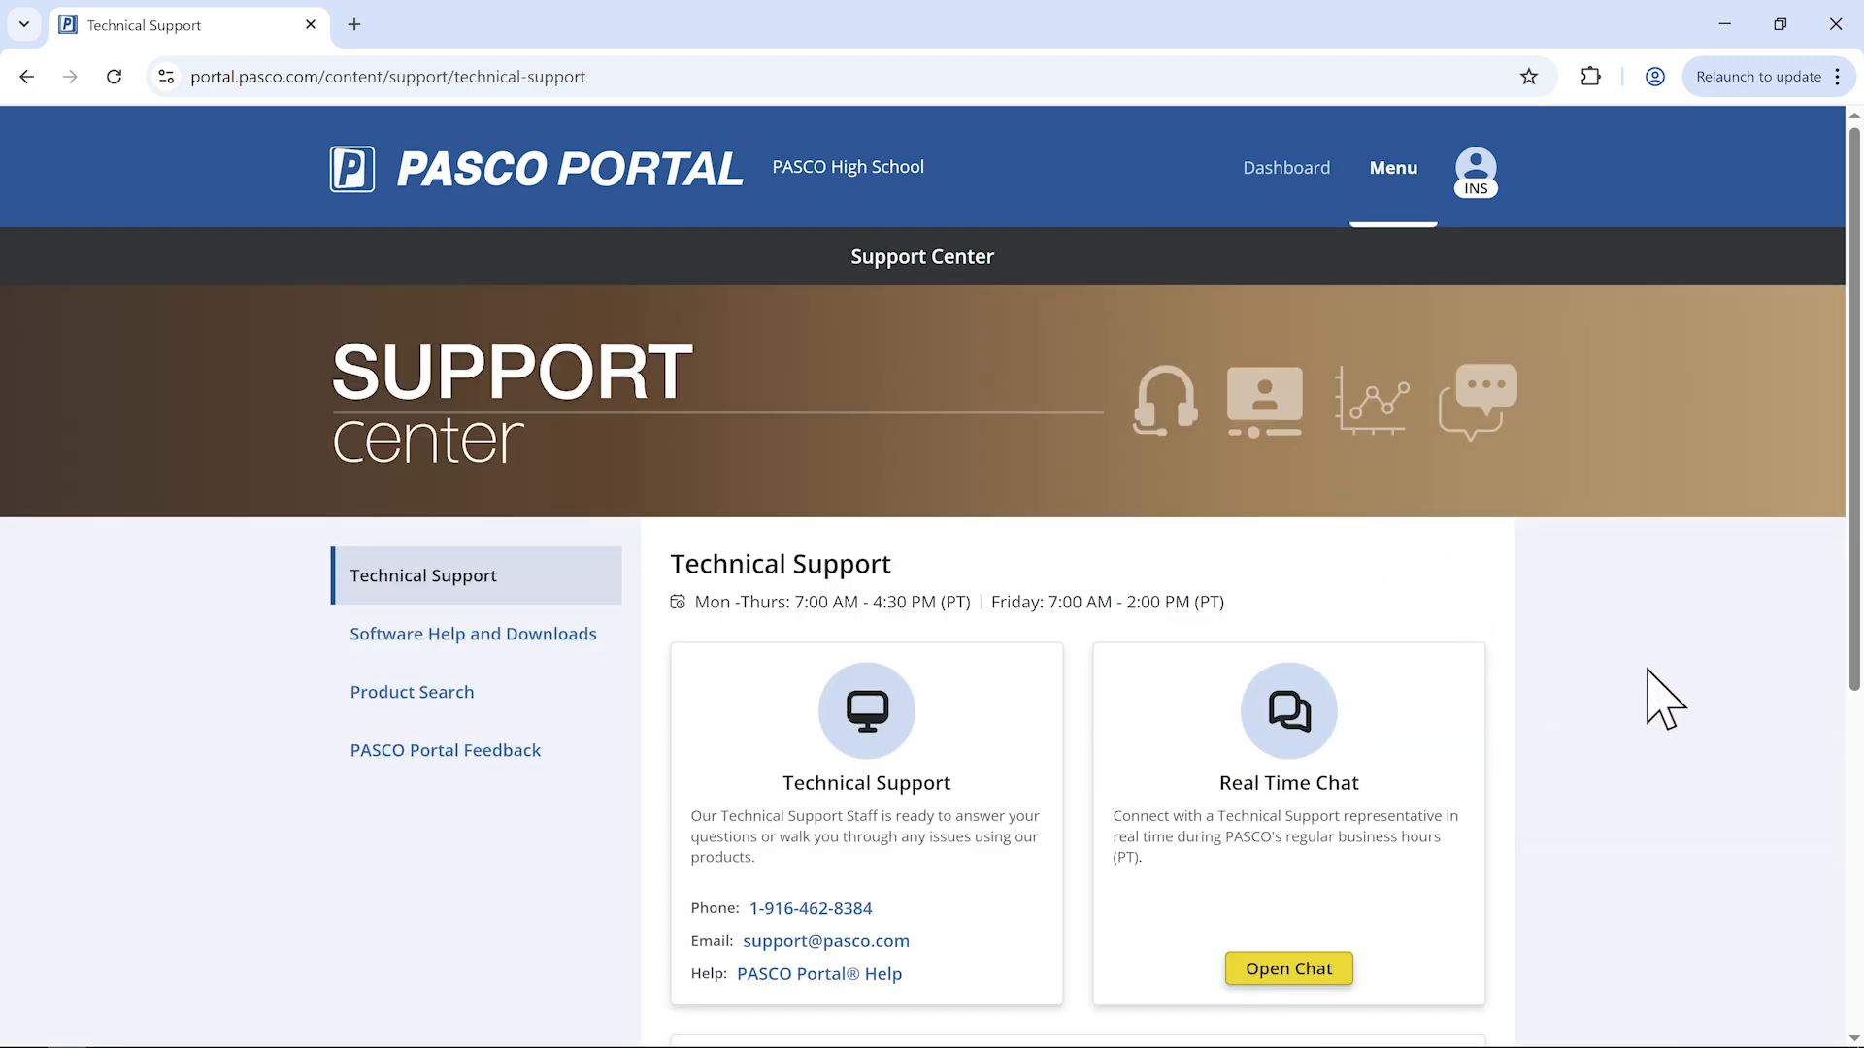